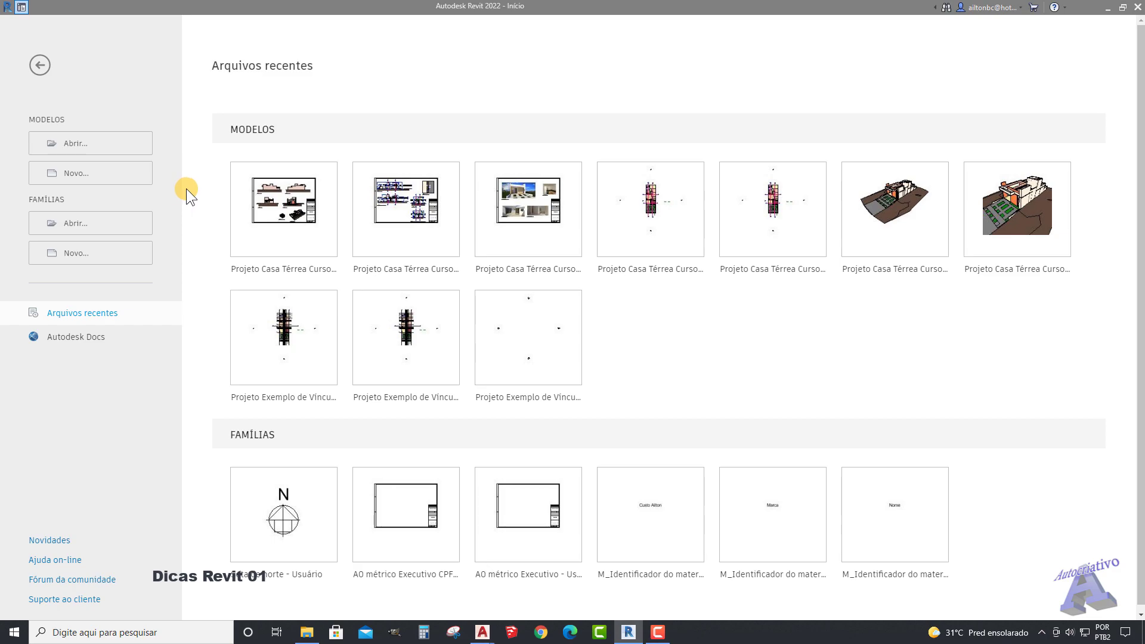
Step: Create a new project from the architectural template (Modelo de arquitetura)
click(75, 176)
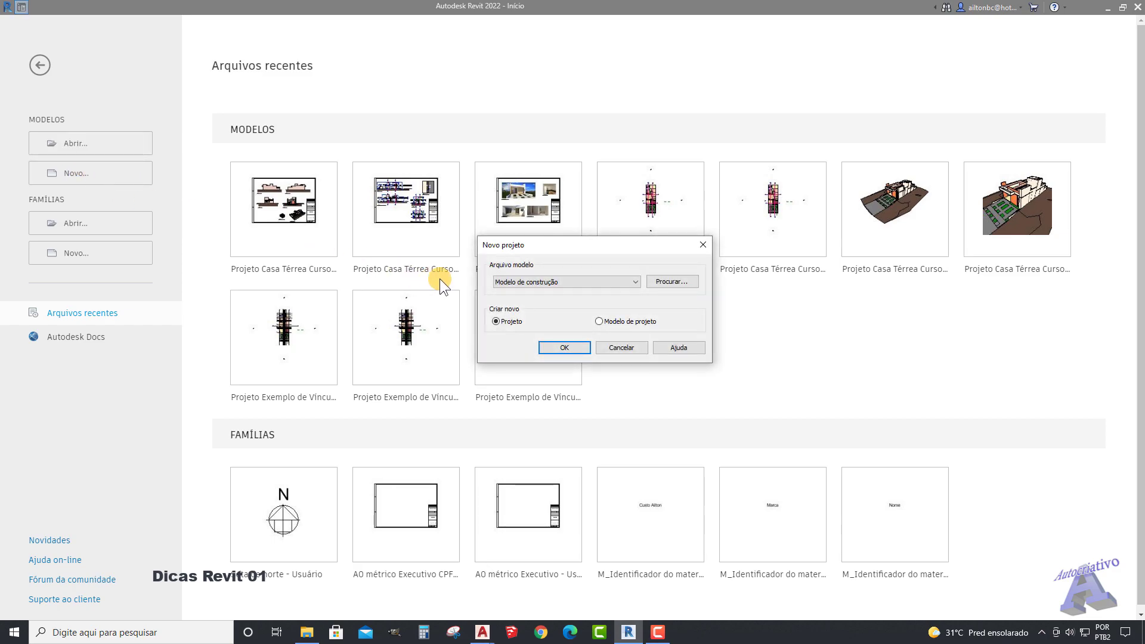
click(631, 282)
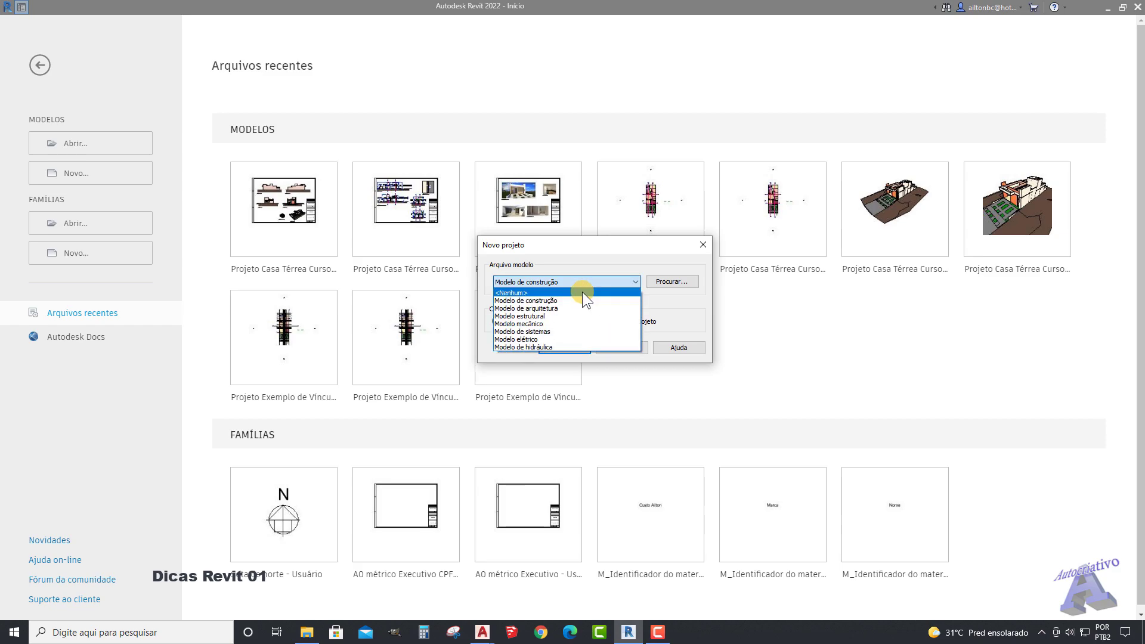
click(547, 308)
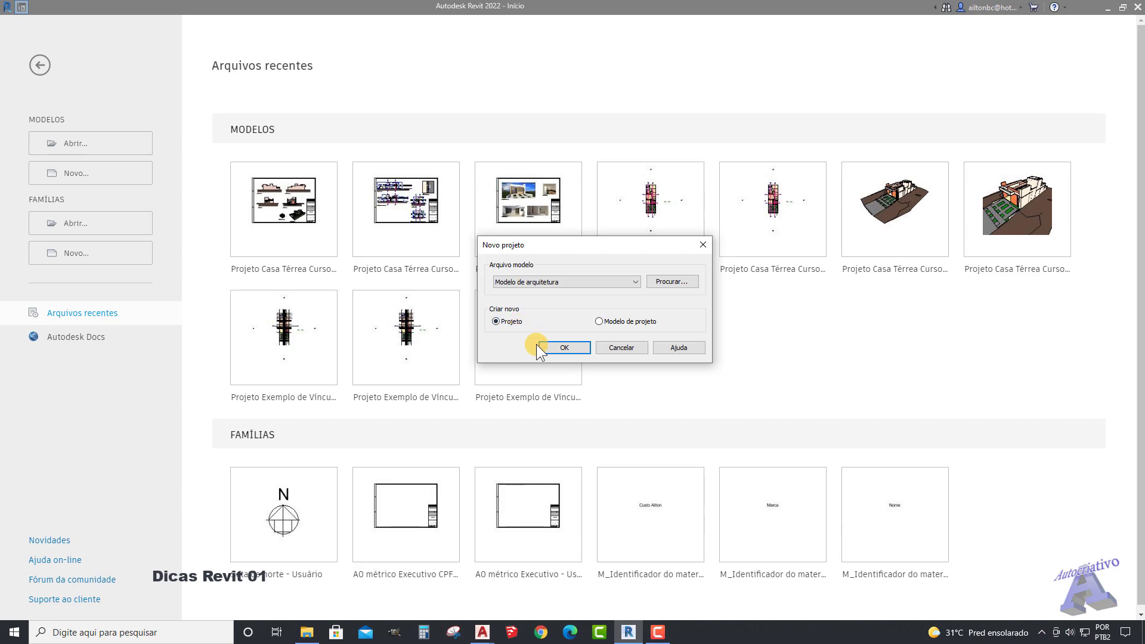
click(556, 348)
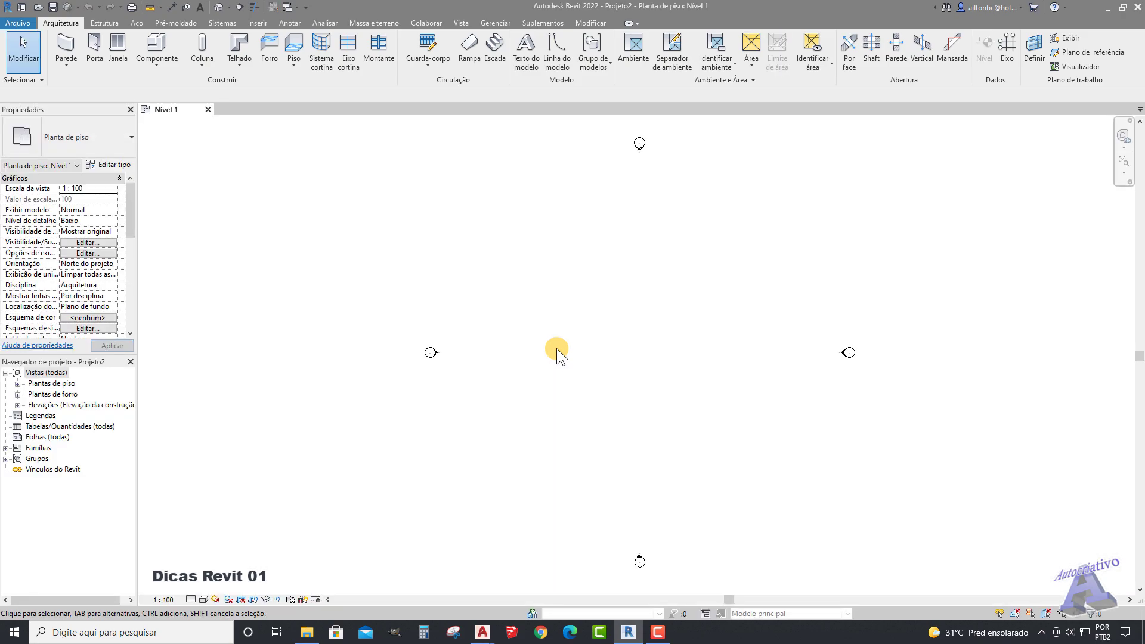
Step: Start a CAD import and choose the DWG file "Modelo do Sobrado Dicas Revit Aula 01 Planta Baixa - Autocriativo"
mouse_move(631, 338)
middle_down()
mouse_move(614, 316)
mouse_move(625, 353)
mouse_move(609, 339)
middle_up()
middle_drag(630, 329, 624, 324)
click(259, 24)
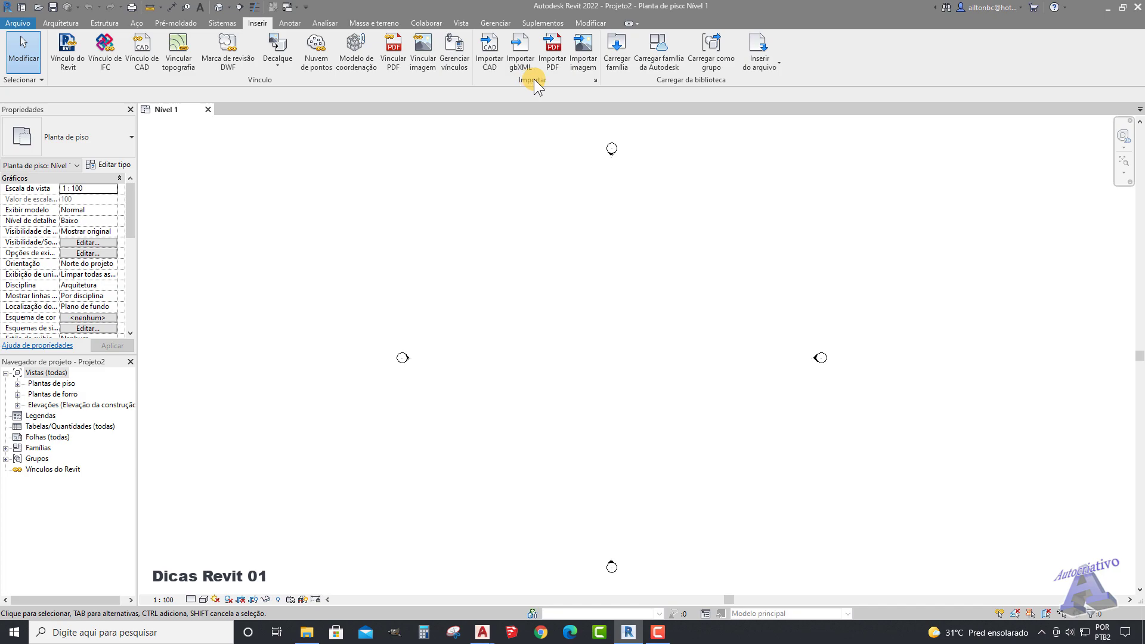
click(491, 53)
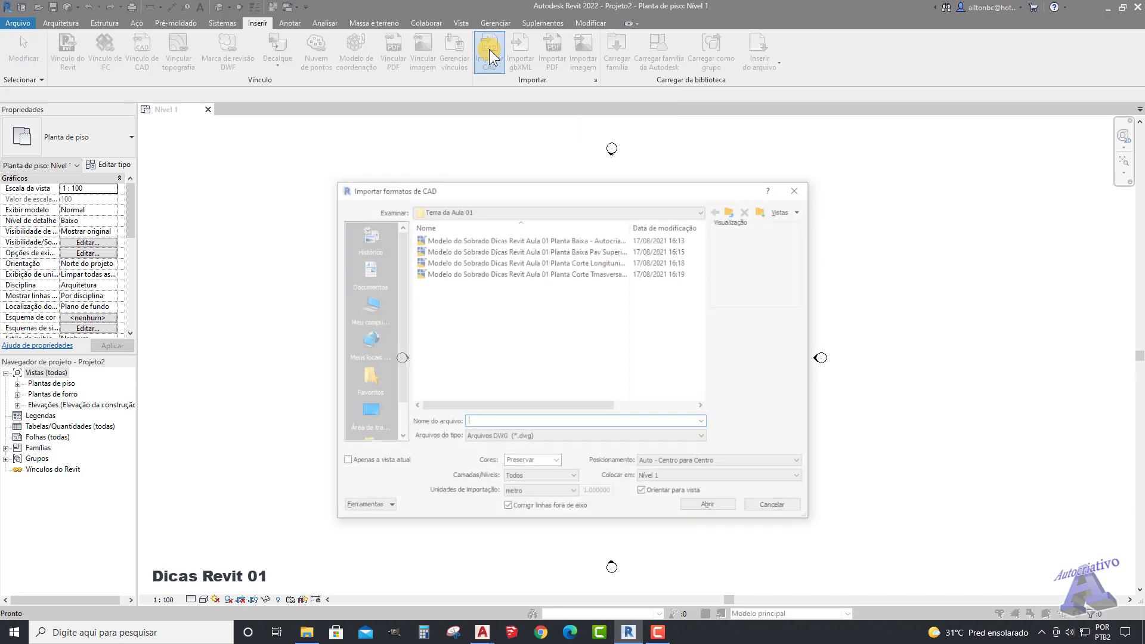
mouse_move(556, 187)
mouse_down()
mouse_move(607, 180)
mouse_move(578, 181)
mouse_up()
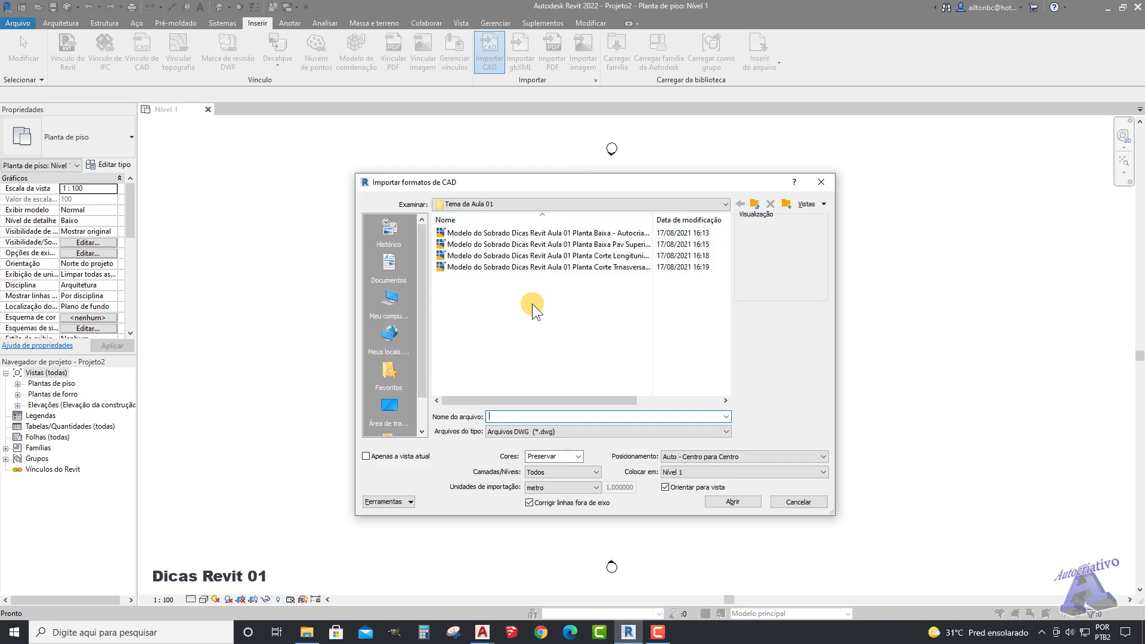
drag(652, 220, 710, 220)
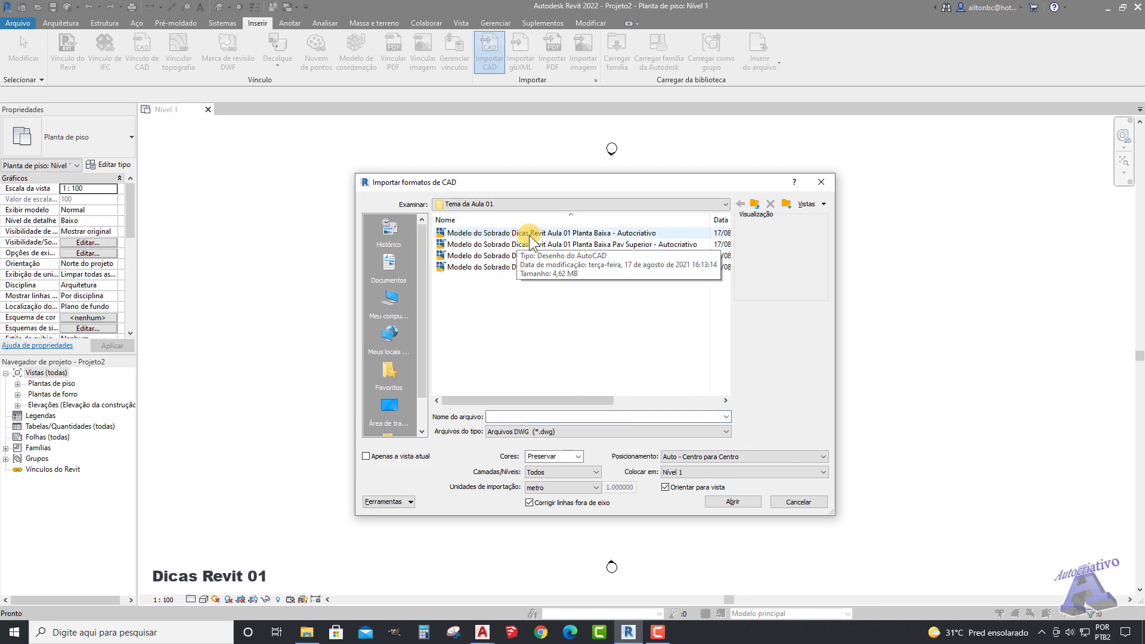
click(578, 234)
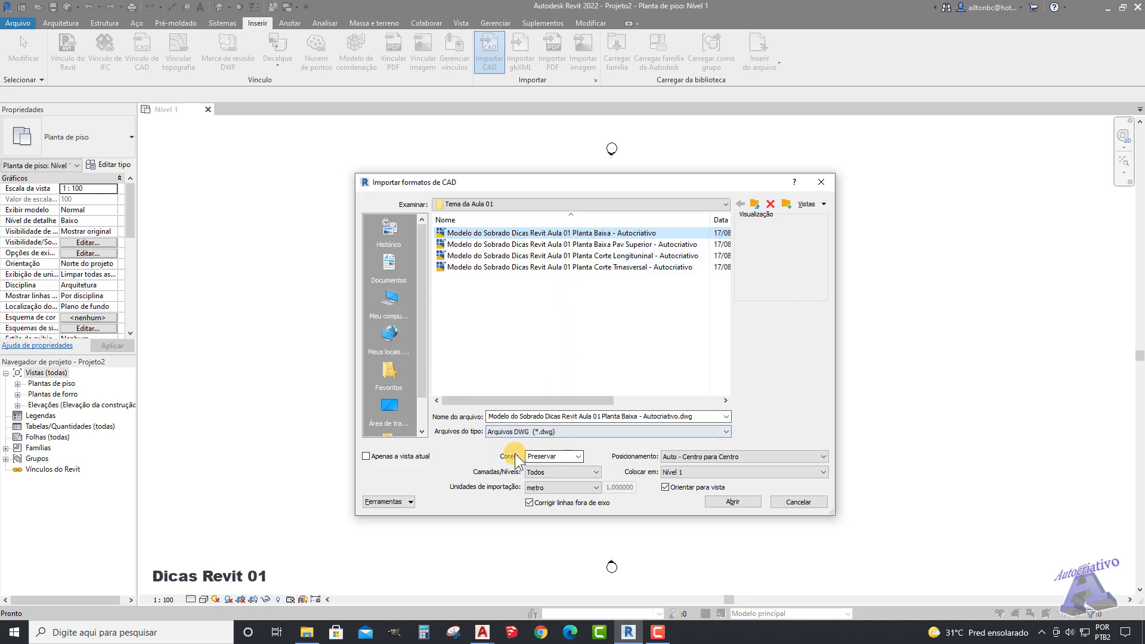
Step: Configure the import with colours set to Preservar, layers to Todos and import units to metro
click(577, 456)
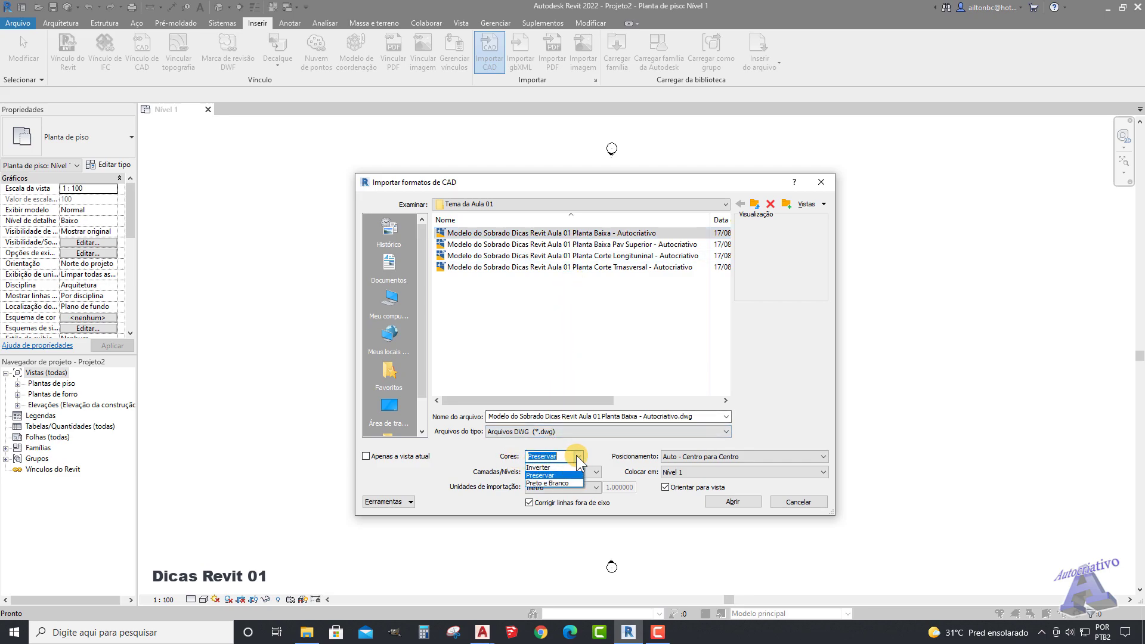
click(576, 456)
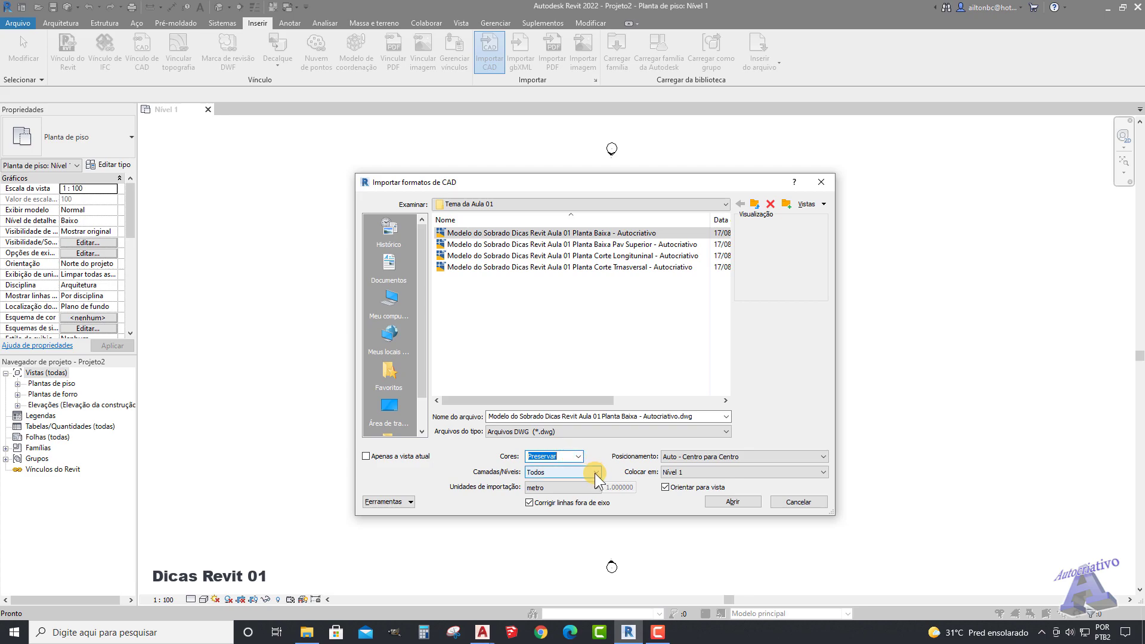
click(595, 473)
click(593, 470)
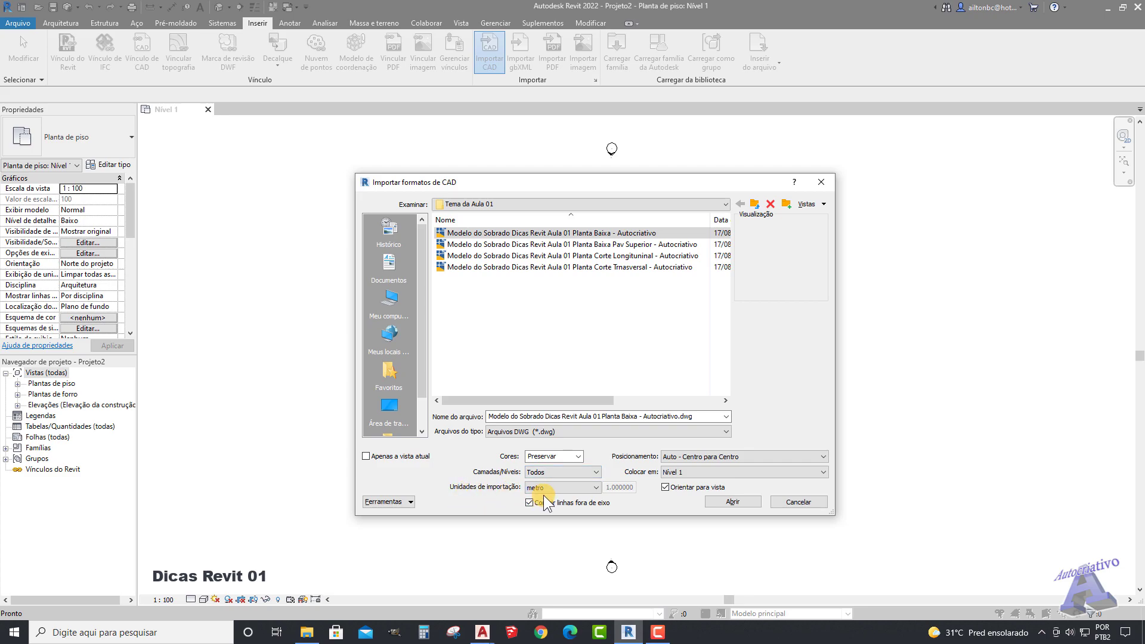
click(595, 488)
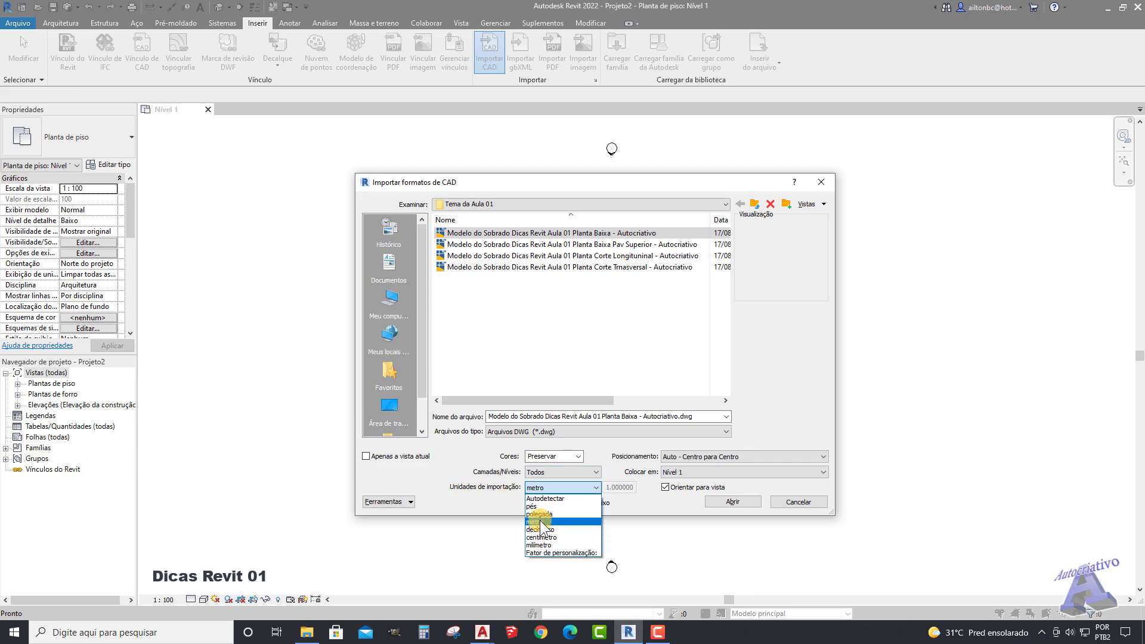
click(542, 522)
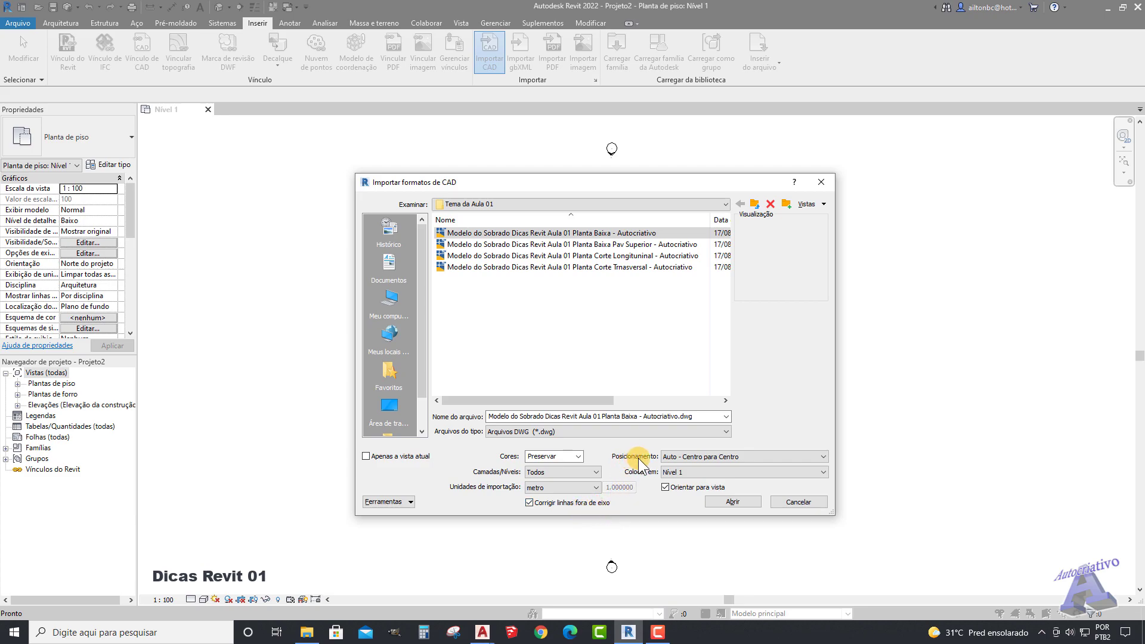
Step: Set the positioning to Auto - Centro para Centro and import the ground-floor plan DWG onto Nível 1
click(706, 457)
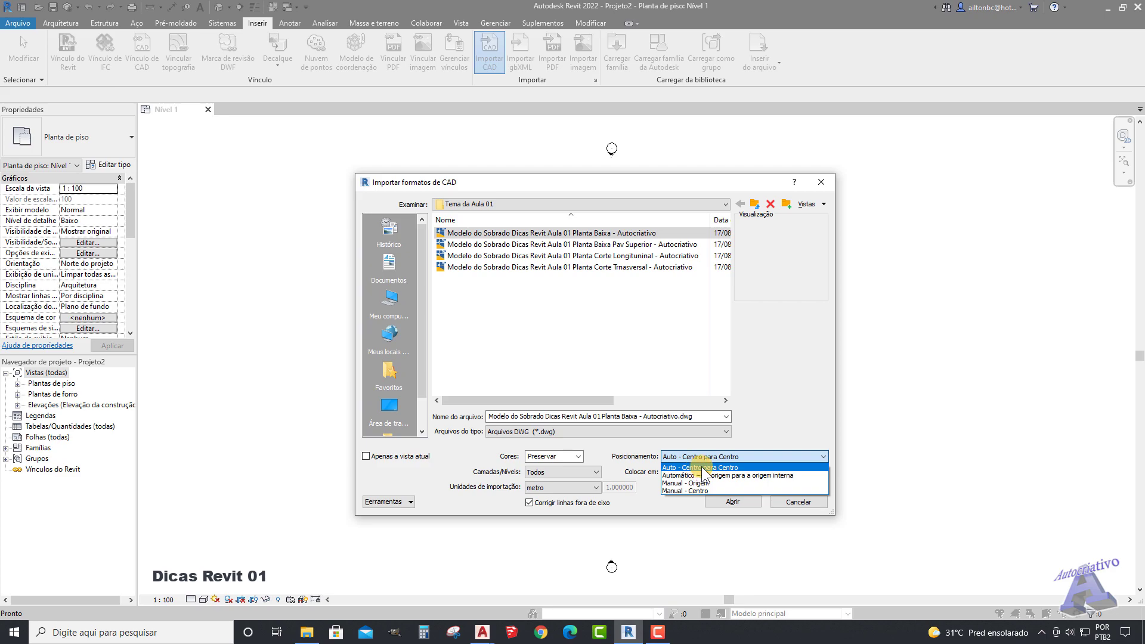
click(702, 467)
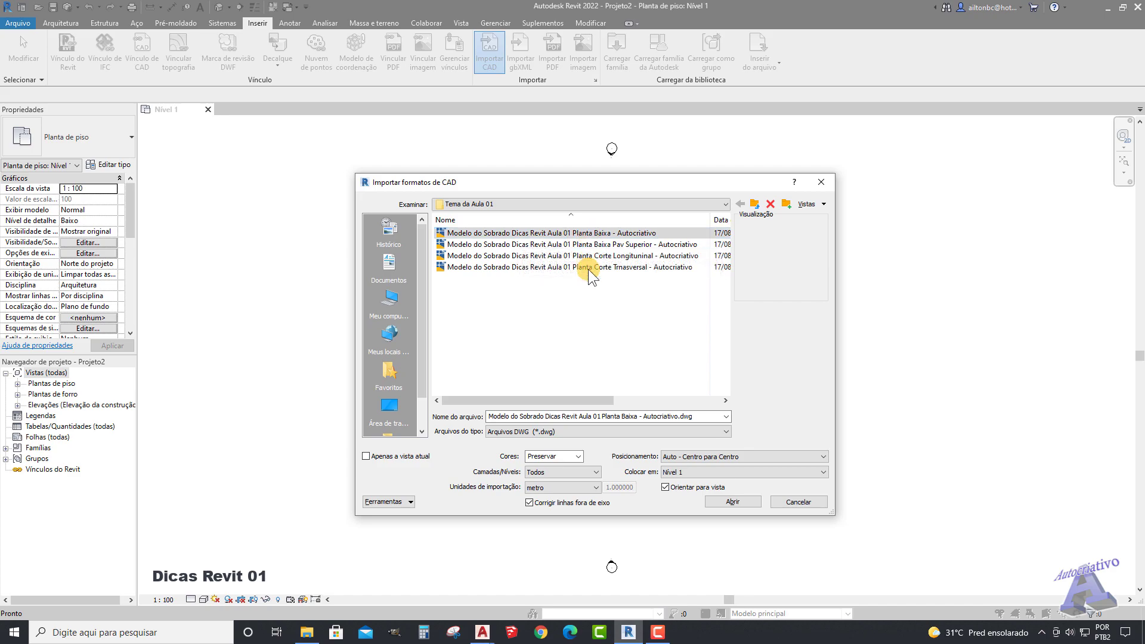
drag(590, 188, 626, 542)
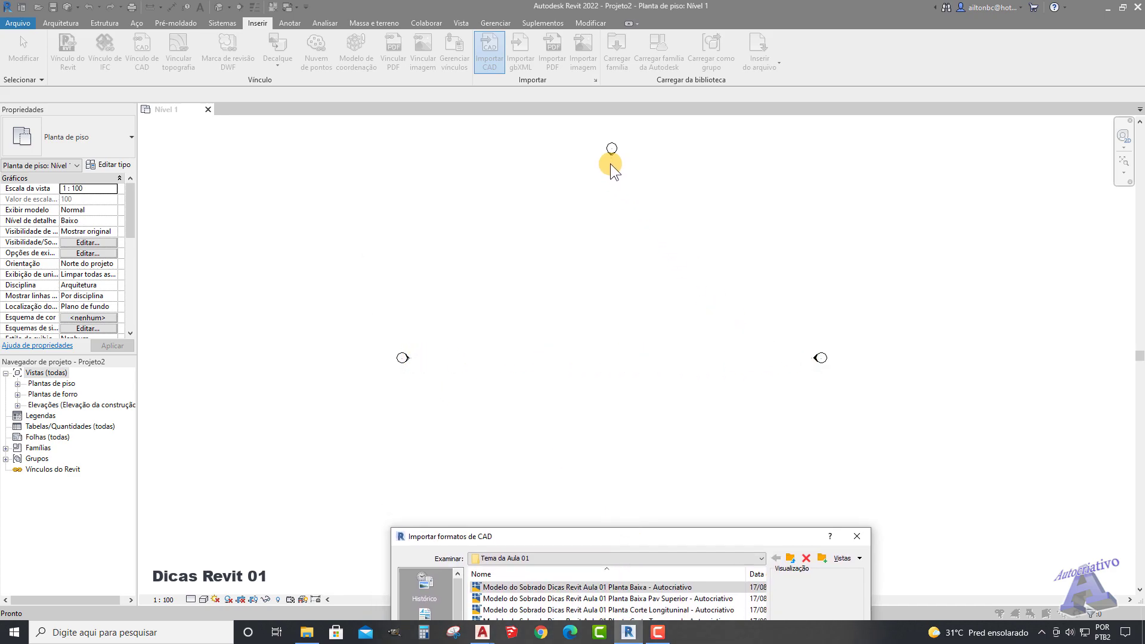
drag(627, 534, 607, 200)
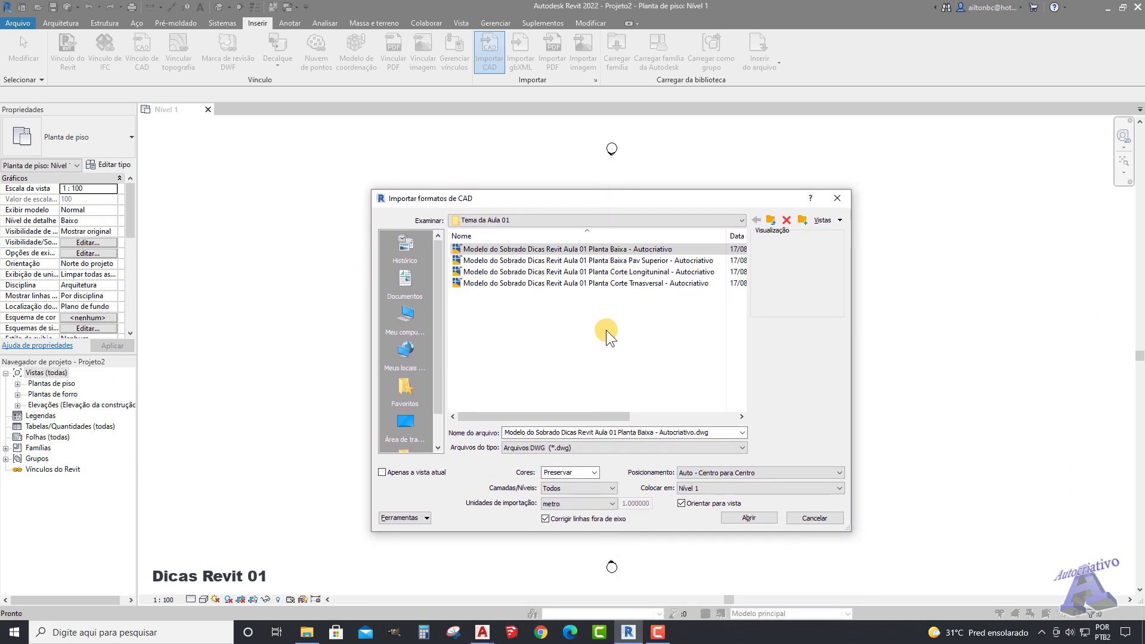
mouse_move(613, 194)
mouse_down()
mouse_move(611, 302)
mouse_move(634, 442)
mouse_move(632, 312)
mouse_move(604, 174)
mouse_up()
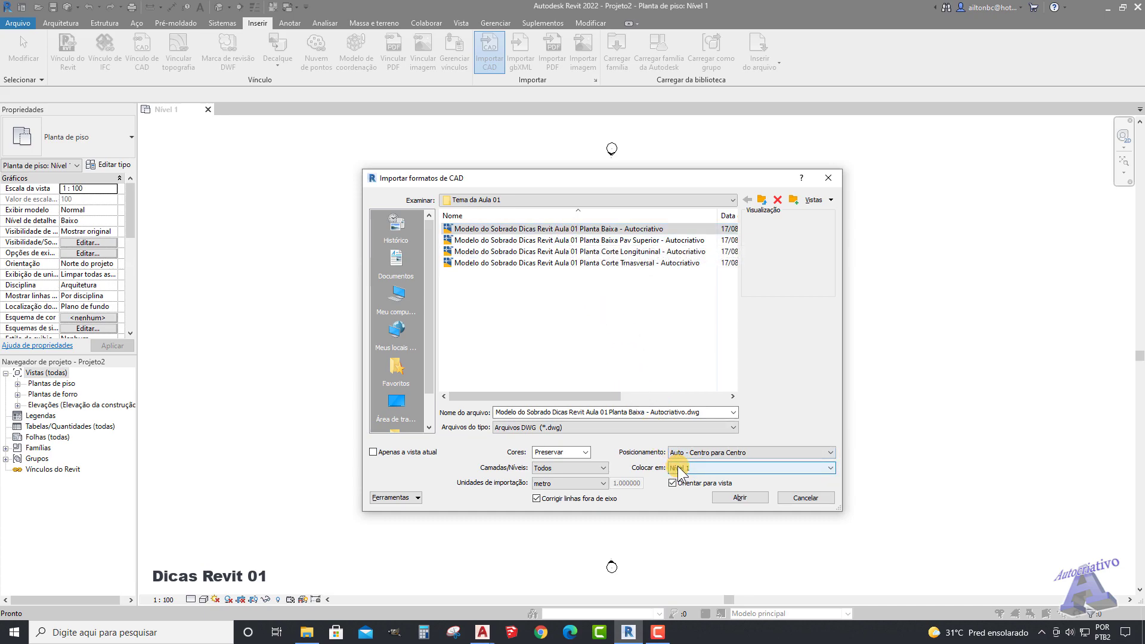
click(566, 230)
click(739, 498)
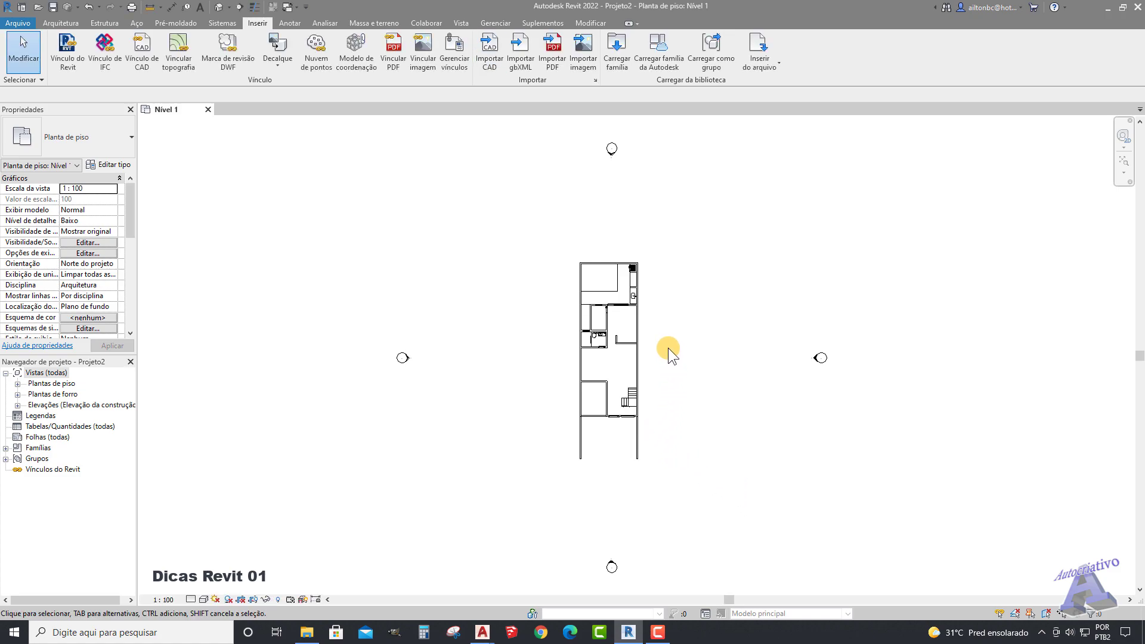
Step: Examine the overall layout of the imported ground-floor plan and its placement between the elevation markers
scroll(614, 327, up, 3)
scroll(617, 329, up, 2)
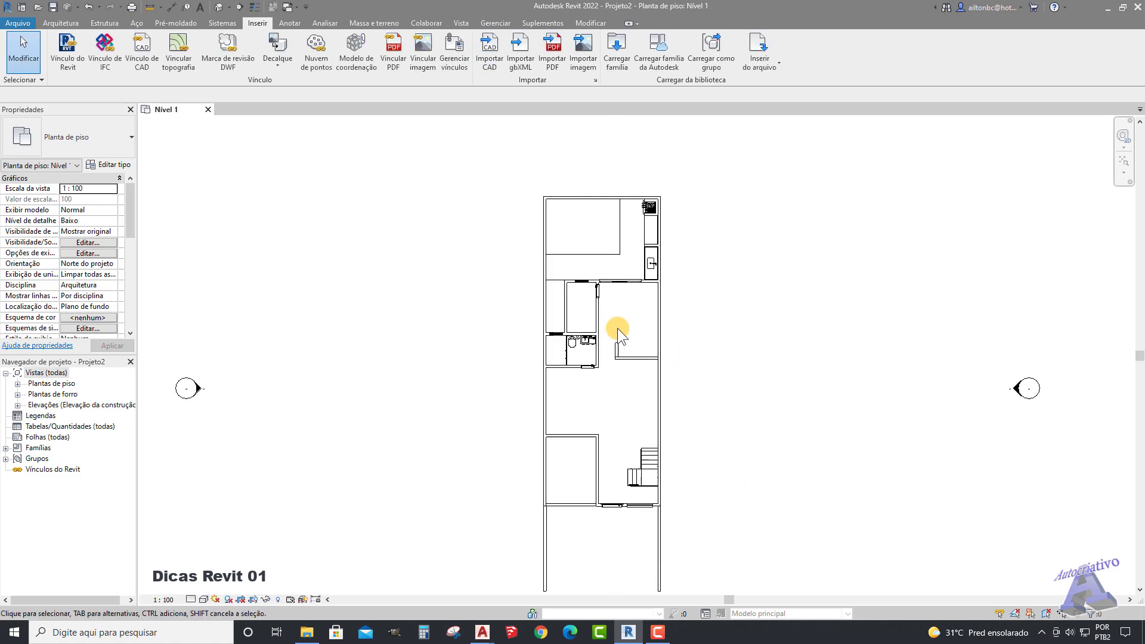
scroll(617, 328, down, 1)
middle_drag(617, 324, 628, 289)
click(601, 256)
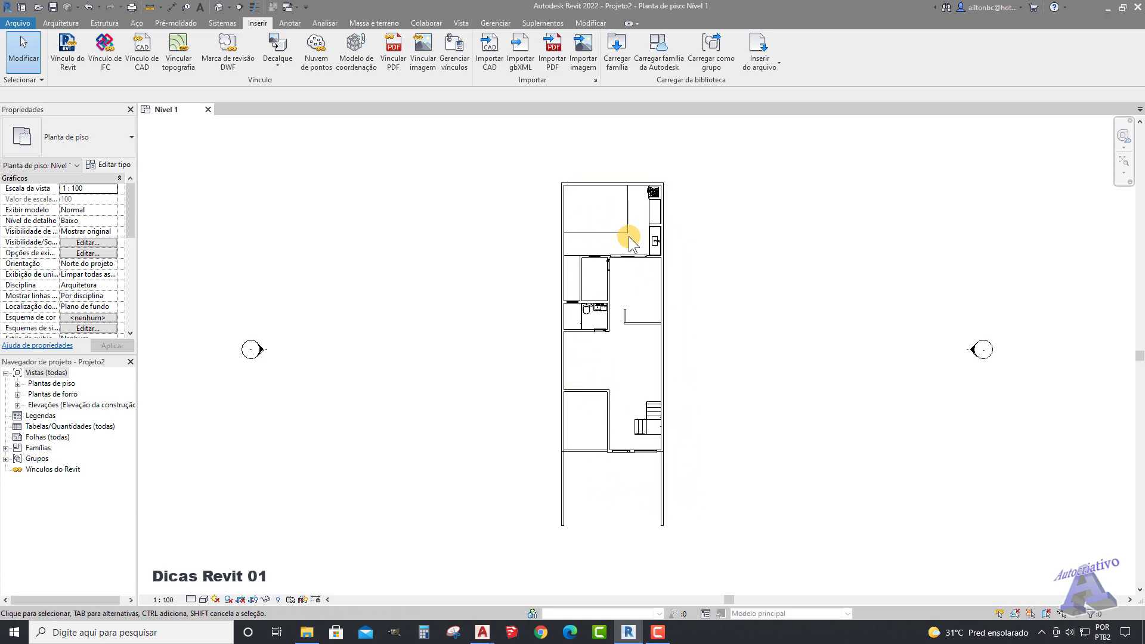
middle_drag(679, 403, 702, 397)
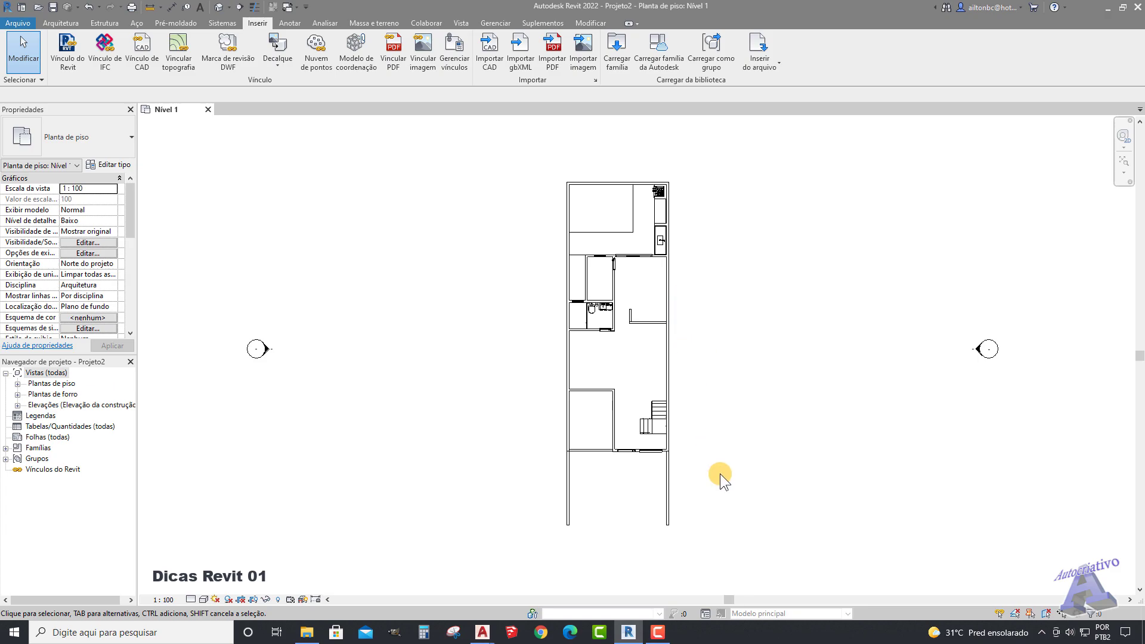
scroll(621, 509, up, 1)
scroll(621, 508, up, 5)
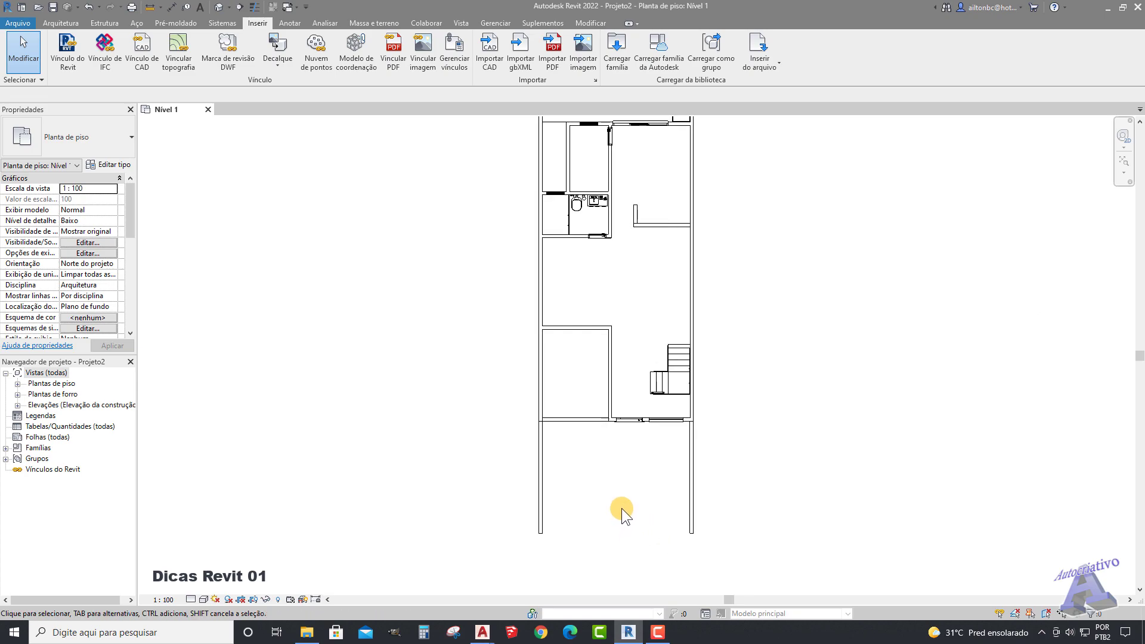
Step: Examine the plan's front area, entrance openings, staircase and adjoining rooms up to the bathroom
middle_drag(627, 493, 656, 460)
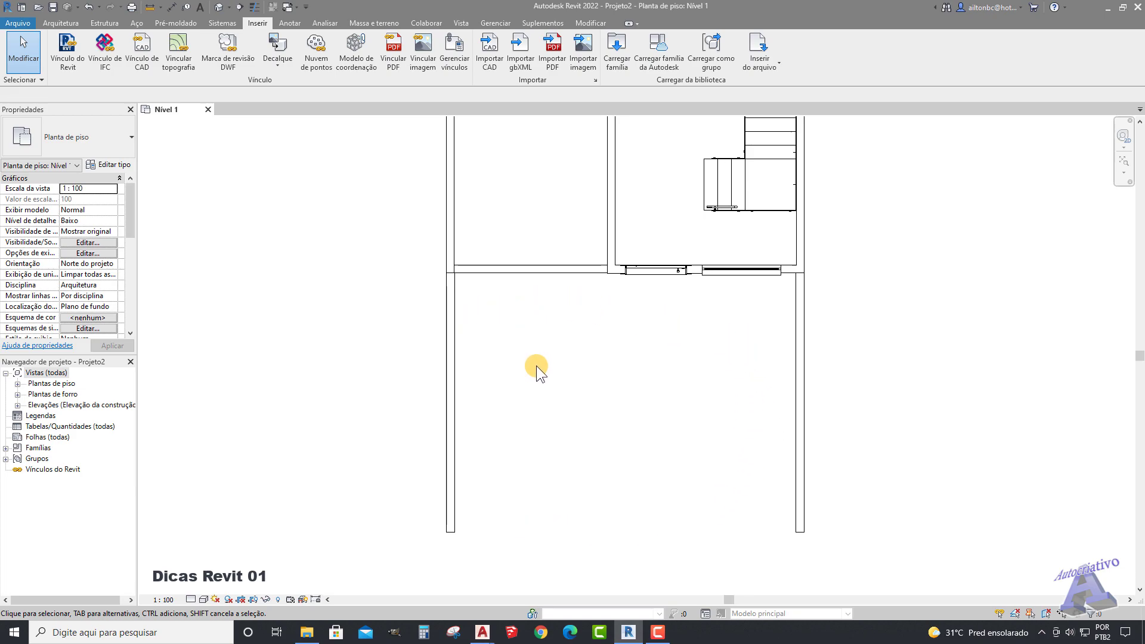
middle_drag(650, 355, 706, 540)
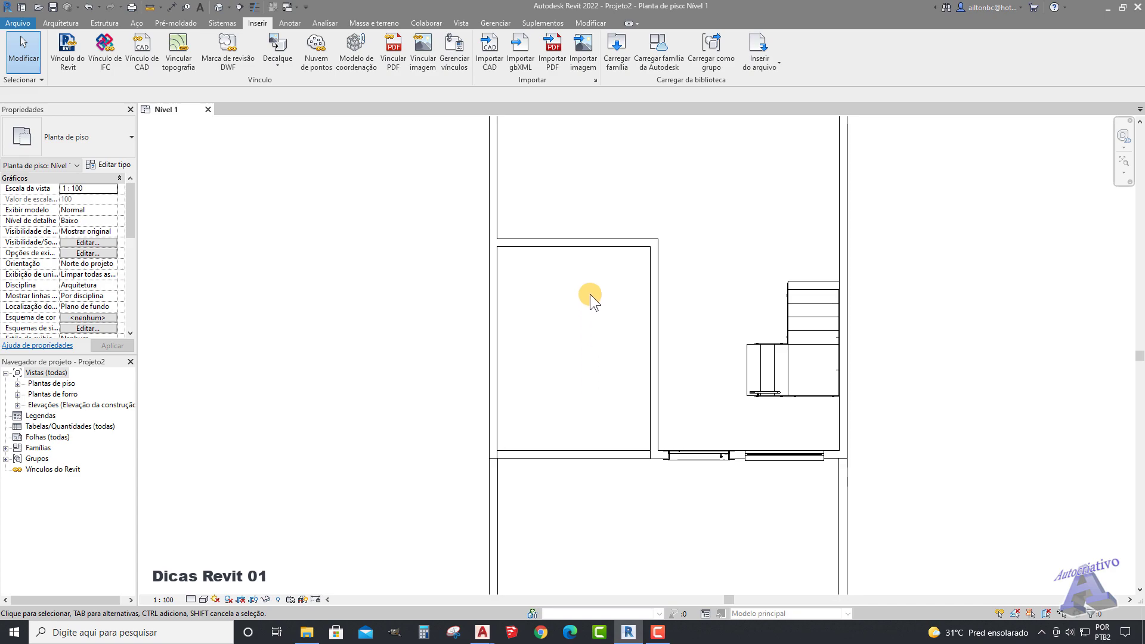
middle_drag(626, 397, 531, 392)
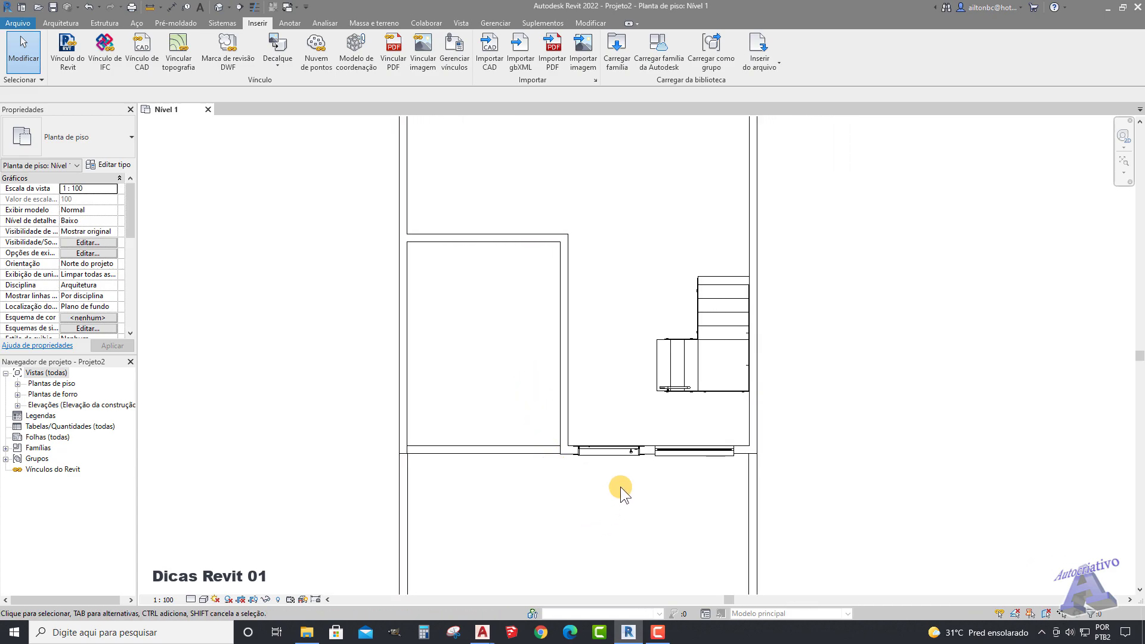
scroll(620, 489, up, 2)
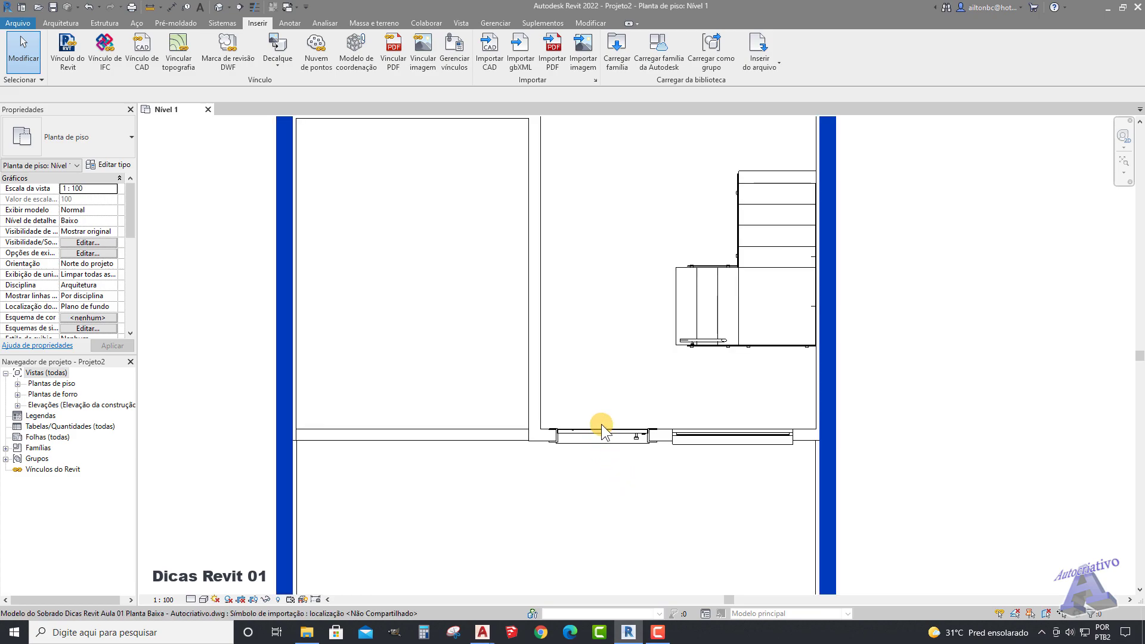
scroll(606, 404, down, 2)
middle_drag(616, 333, 630, 456)
scroll(629, 495, down, 1)
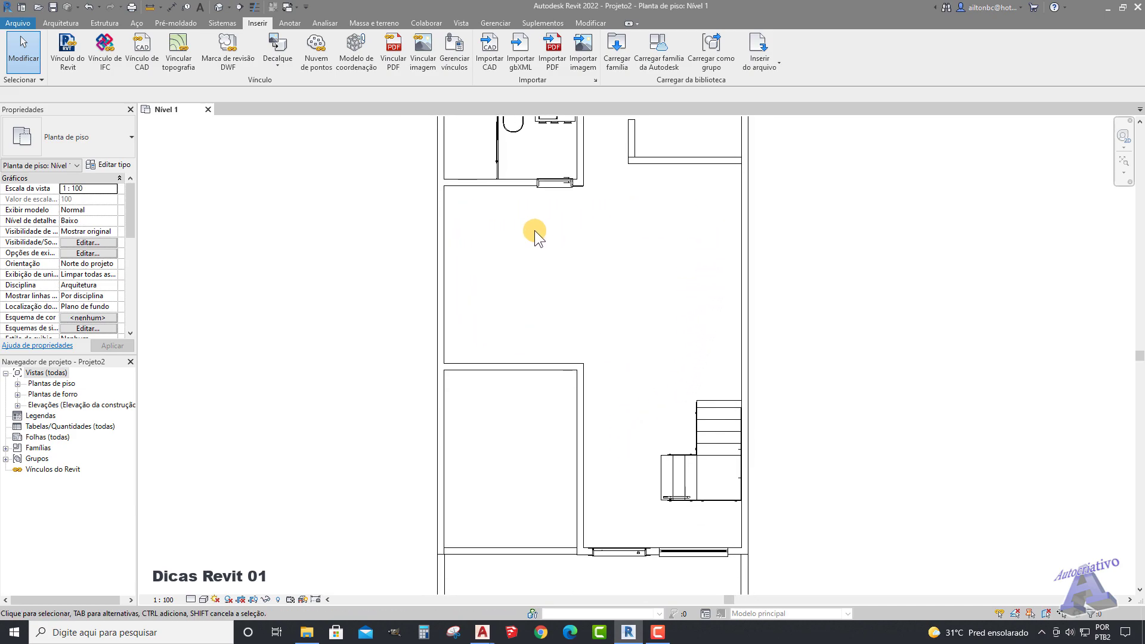
middle_drag(681, 527, 621, 460)
scroll(552, 471, up, 5)
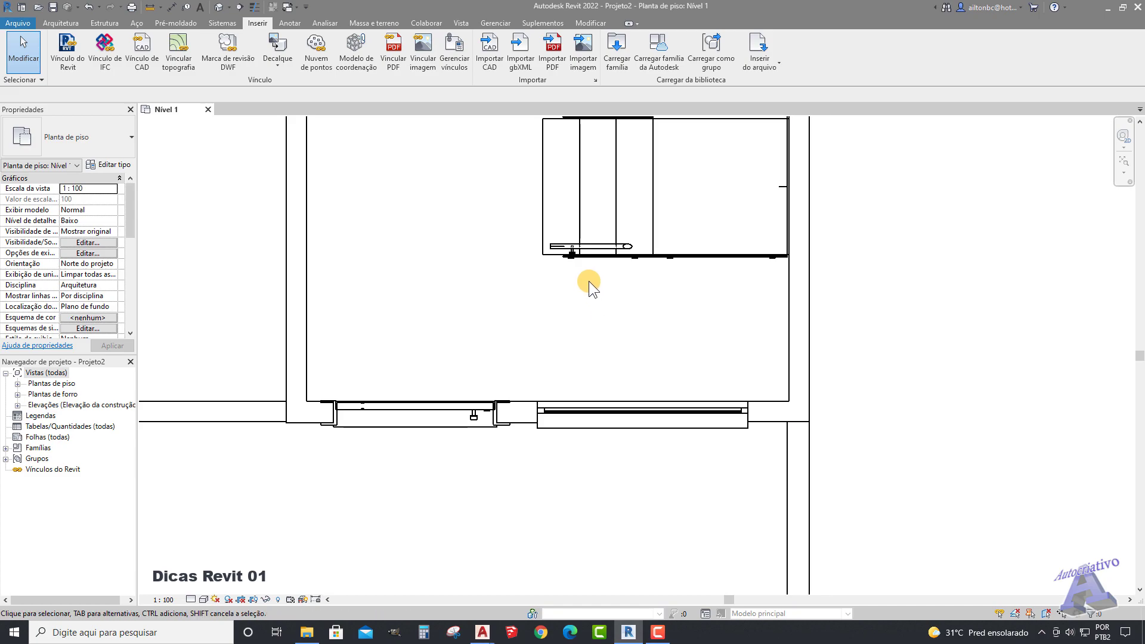
scroll(565, 311, down, 4)
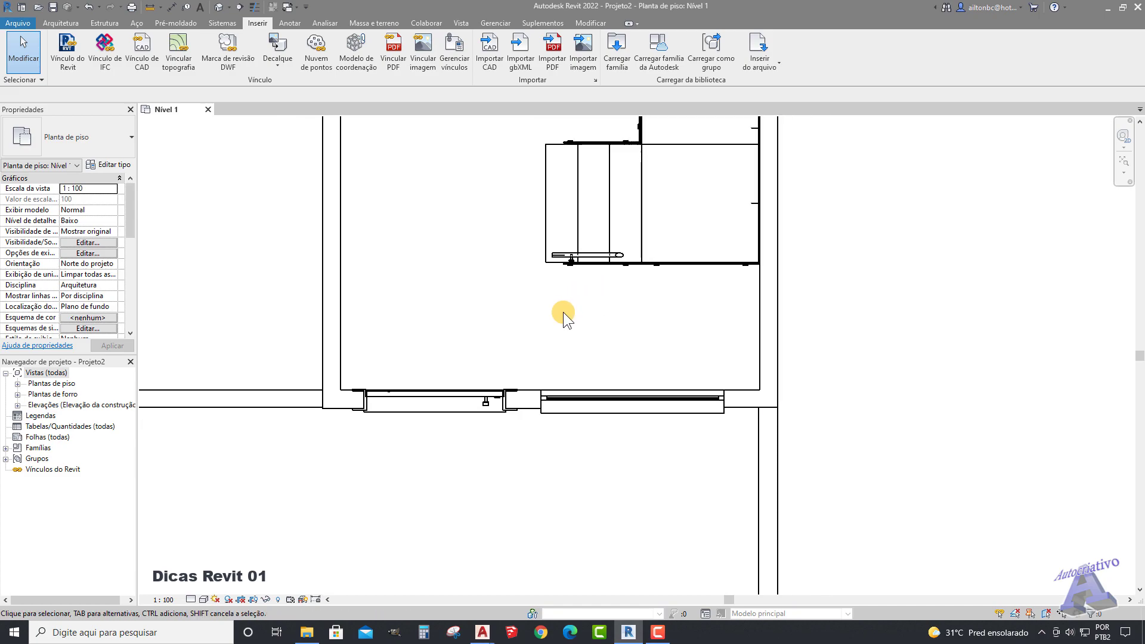
middle_drag(549, 350, 599, 433)
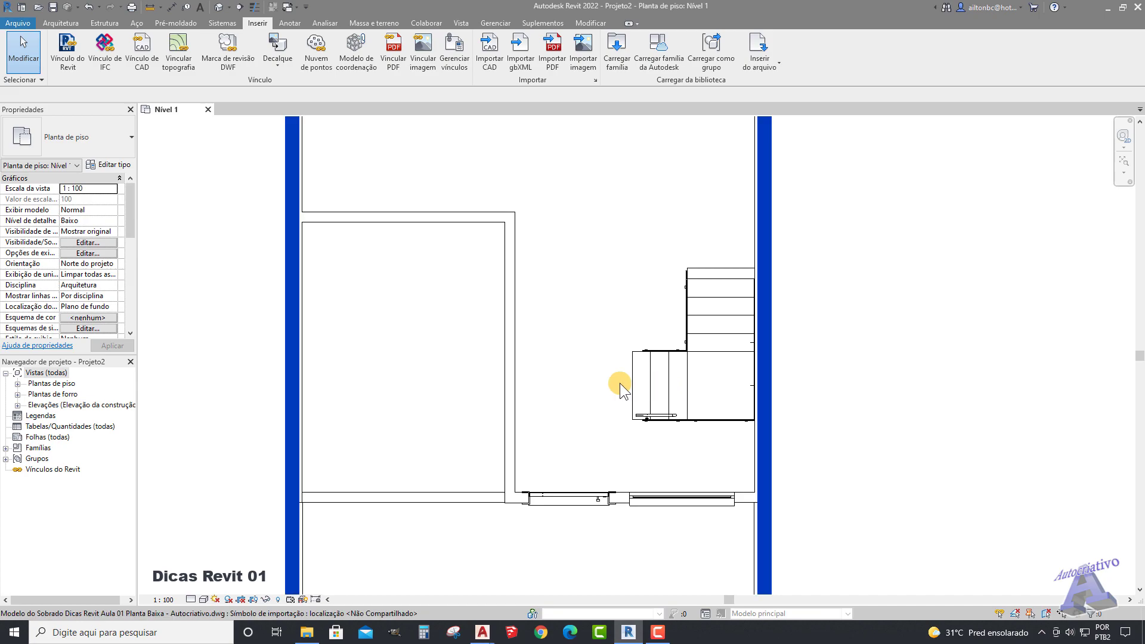
scroll(603, 382, down, 2)
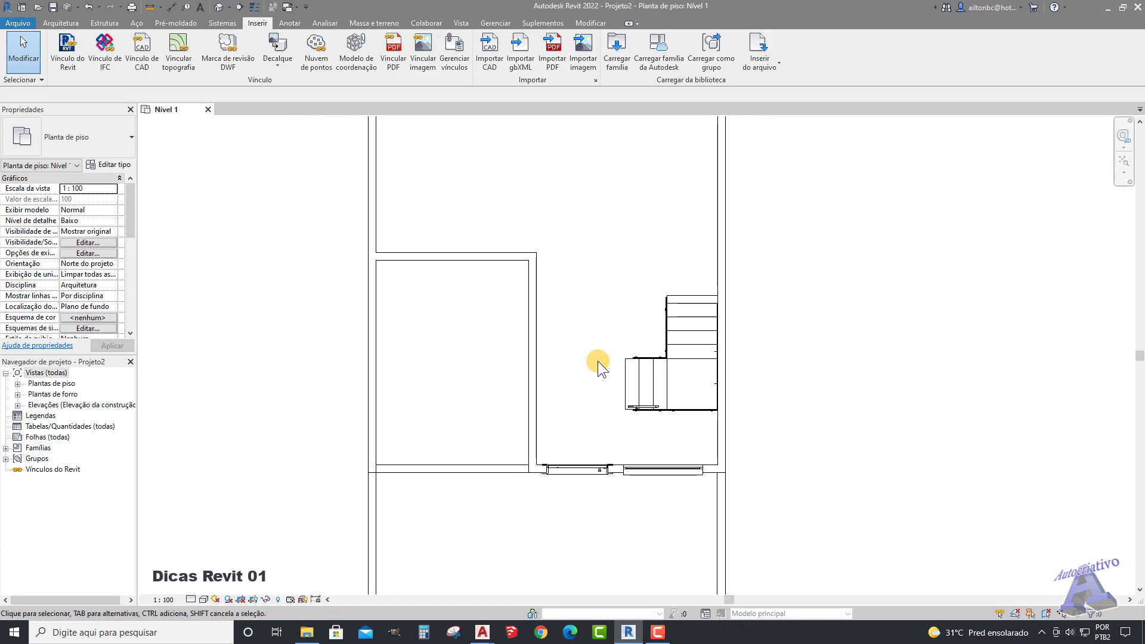
middle_drag(598, 360, 606, 414)
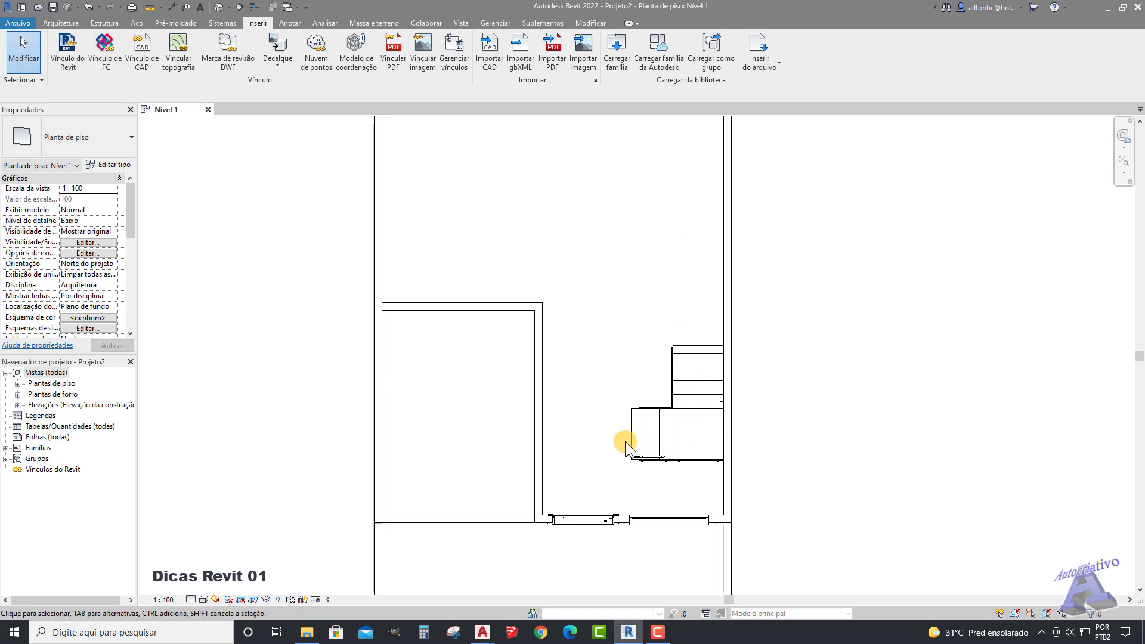
middle_drag(684, 272, 690, 395)
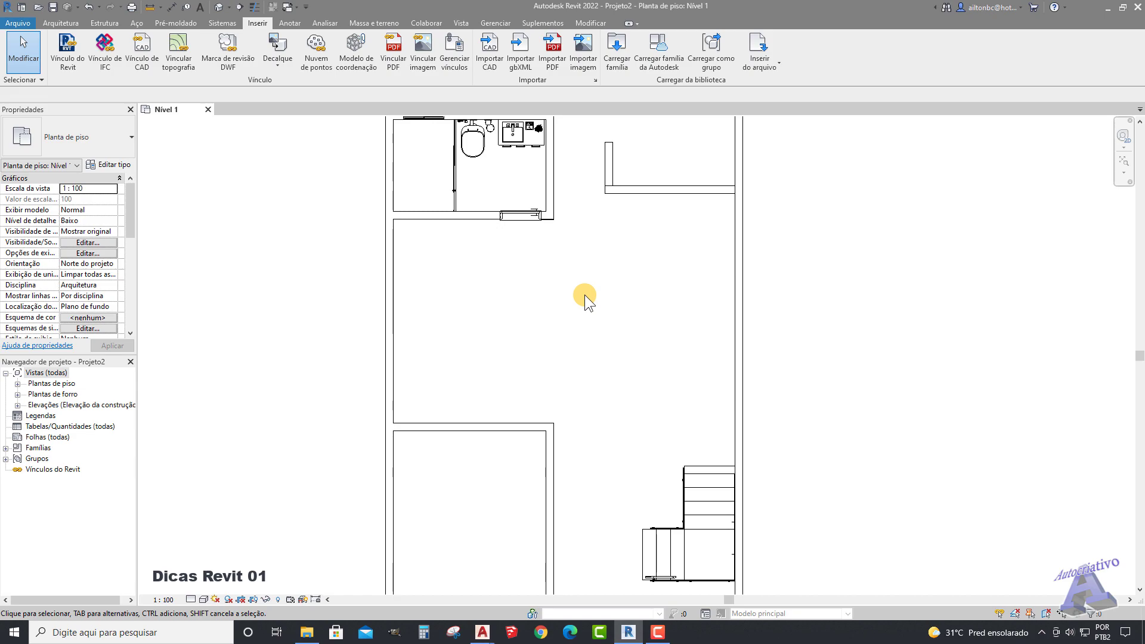
Step: Examine the plan's bathroom, the L-shaped wall opposite it, the rear sliding door and the rear area with its counters and sink
scroll(583, 295, down, 1)
scroll(582, 295, down, 1)
middle_drag(582, 295, 600, 448)
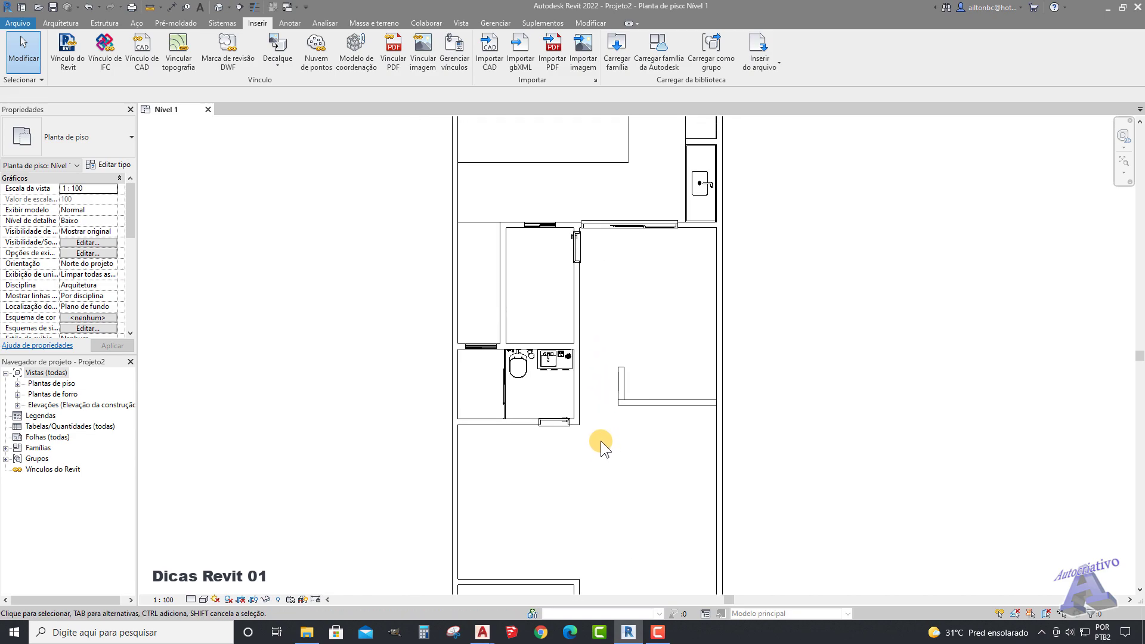
scroll(590, 431, up, 4)
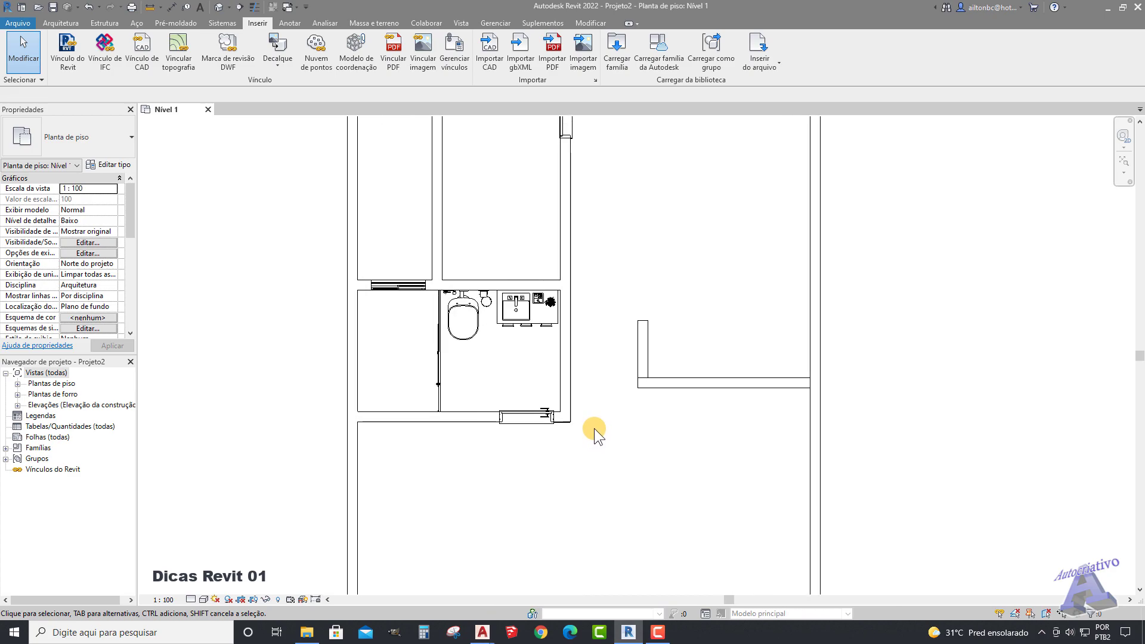
scroll(588, 401, up, 3)
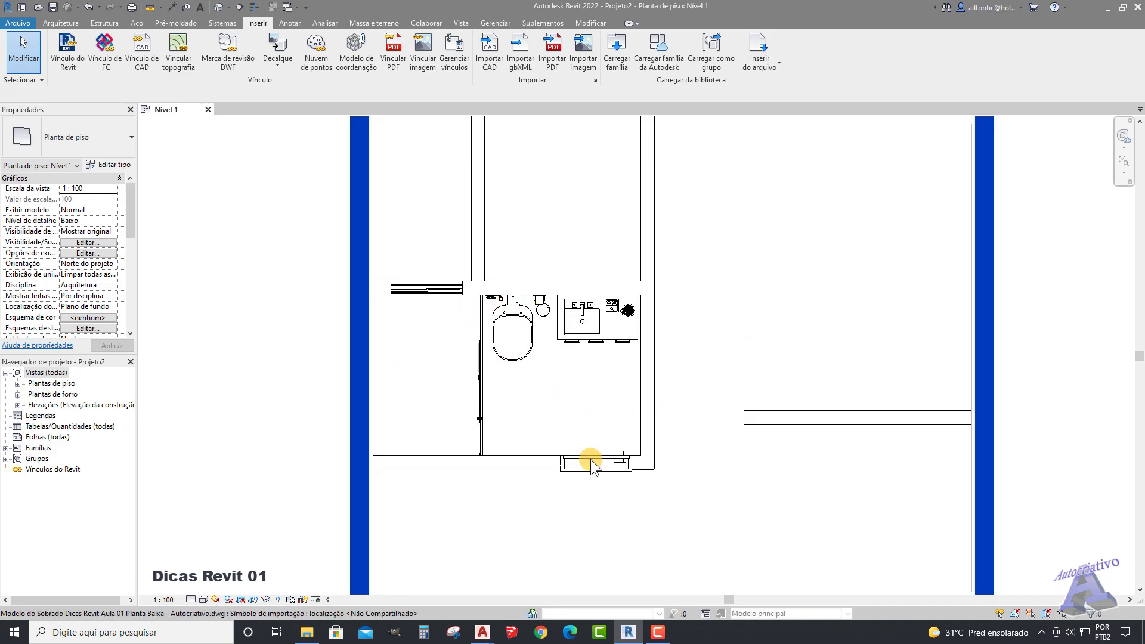
scroll(688, 409, down, 1)
middle_drag(689, 410, 578, 427)
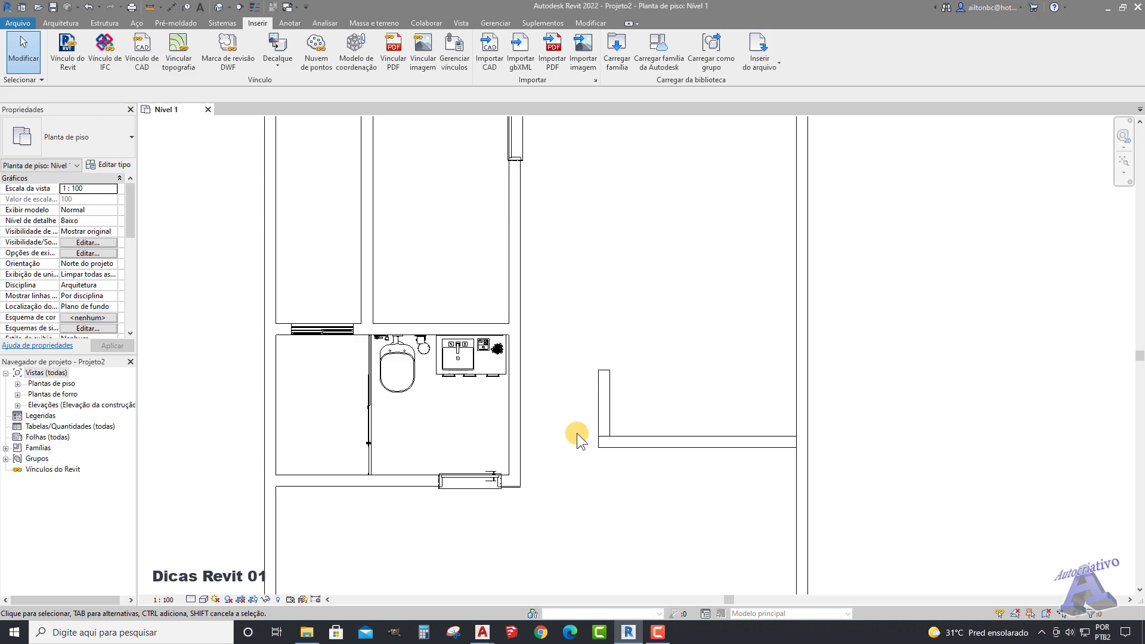
scroll(577, 432, down, 2)
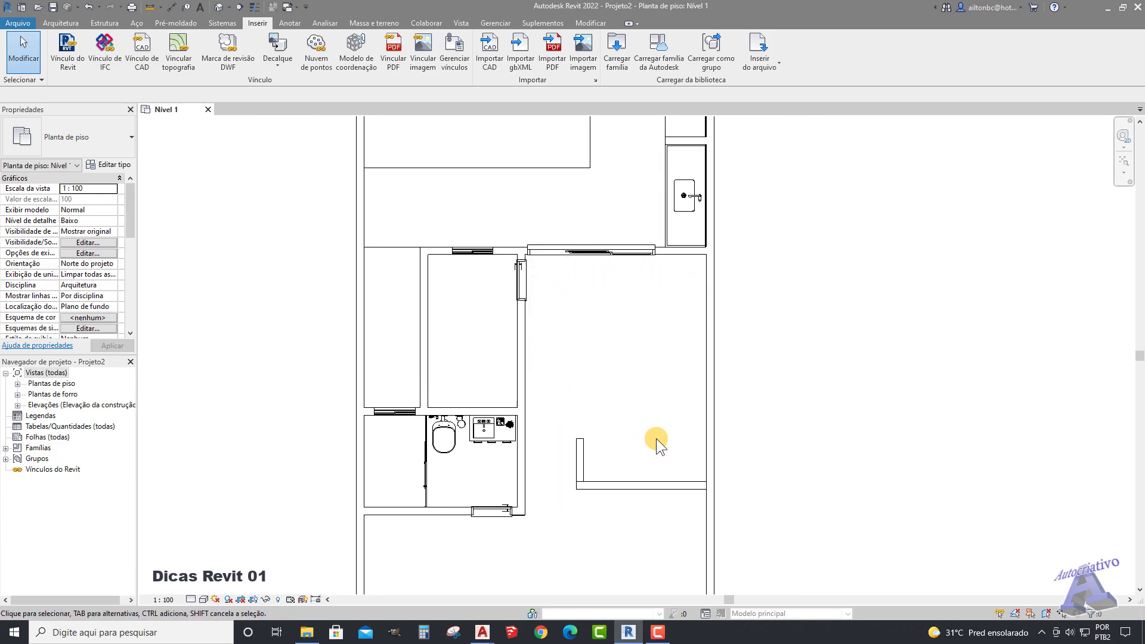
scroll(583, 296, up, 3)
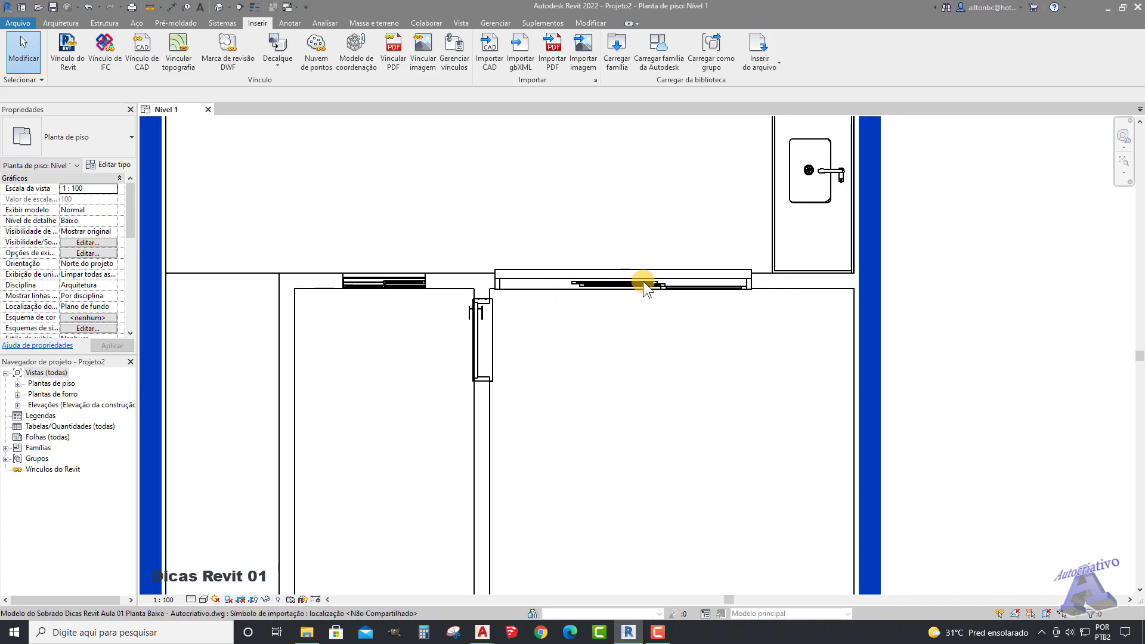
scroll(635, 280, down, 5)
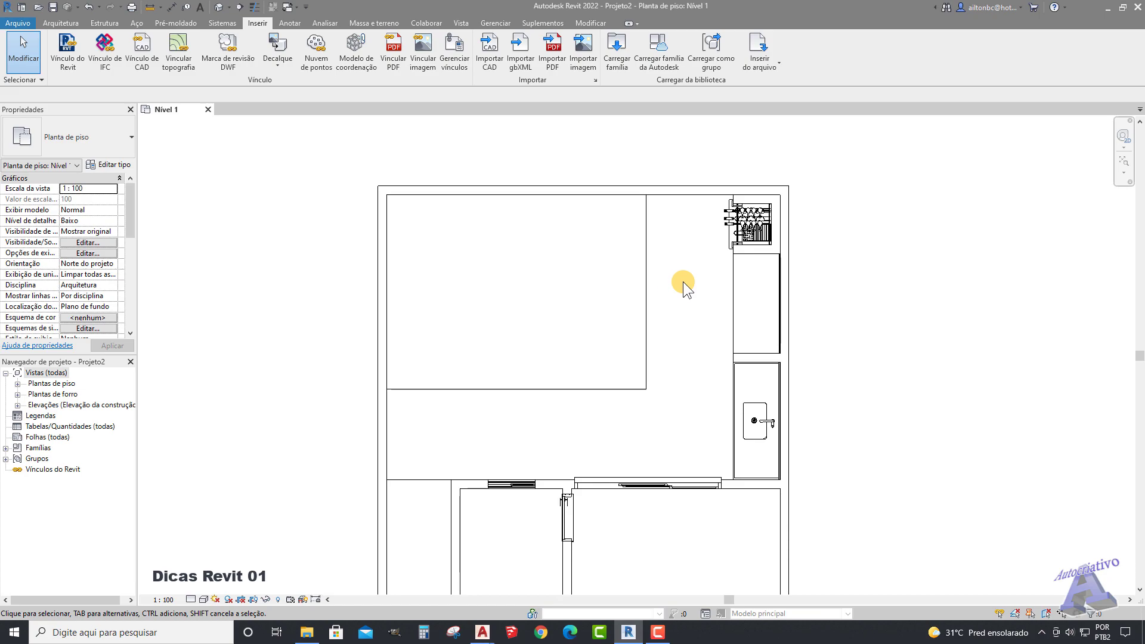
scroll(744, 249, up, 2)
middle_drag(741, 389, 757, 286)
scroll(520, 378, down, 1)
Step: Examine the narrow rooms and window openings behind the bathroom, plus the whole plan from its rear area to the front
middle_drag(512, 365, 574, 200)
scroll(589, 307, up, 1)
scroll(662, 313, up, 2)
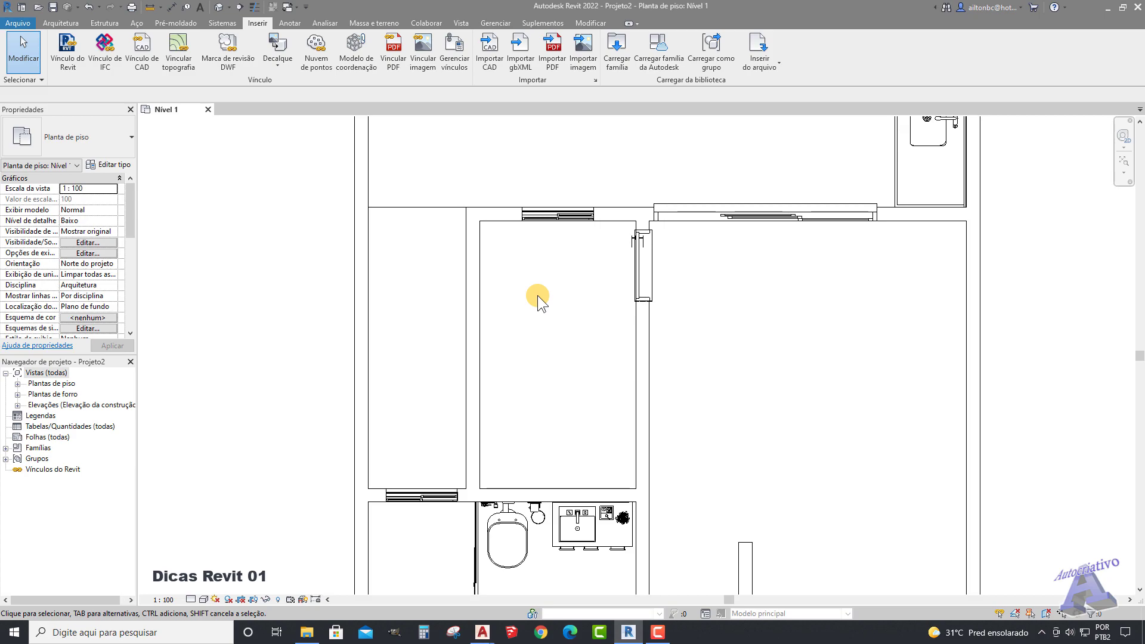
middle_drag(553, 334, 561, 289)
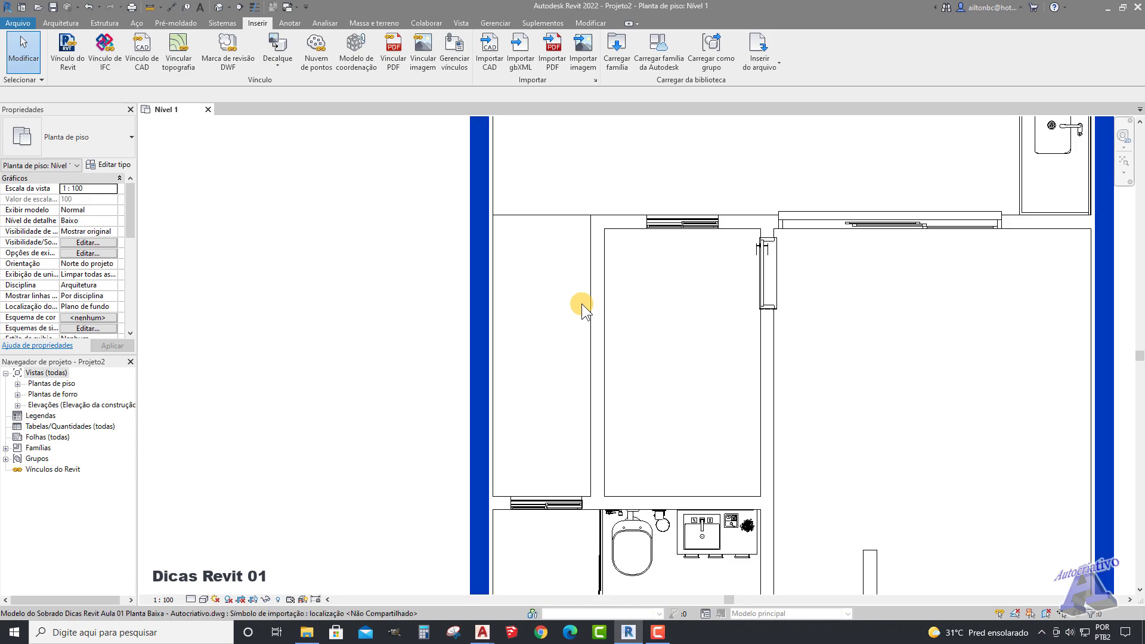
scroll(676, 339, down, 3)
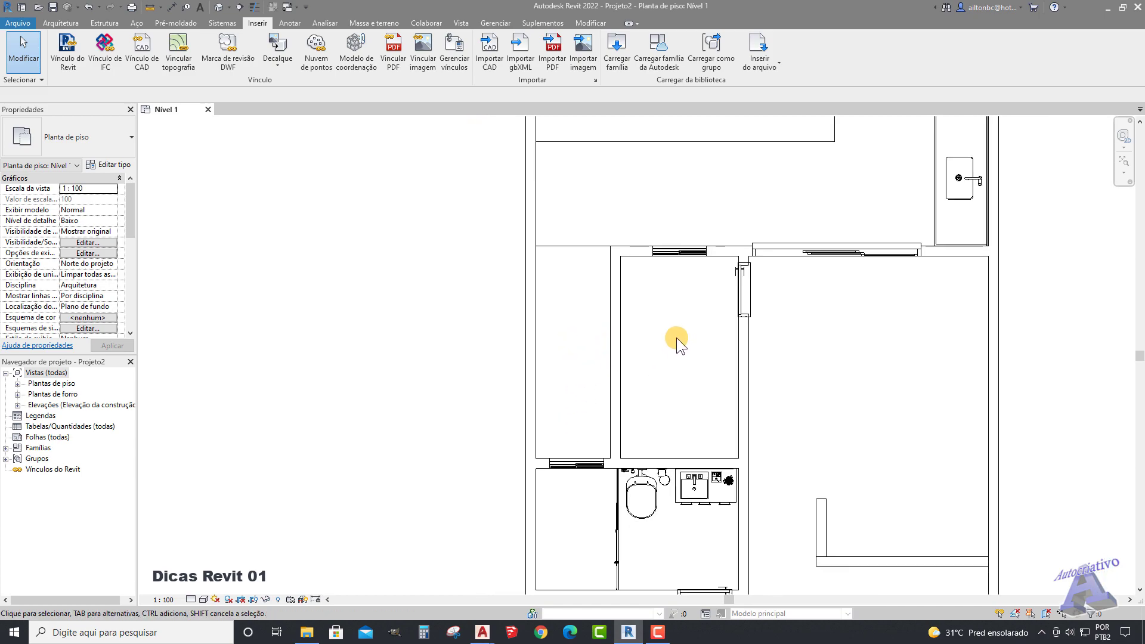
scroll(677, 335, down, 1)
middle_drag(739, 258, 614, 357)
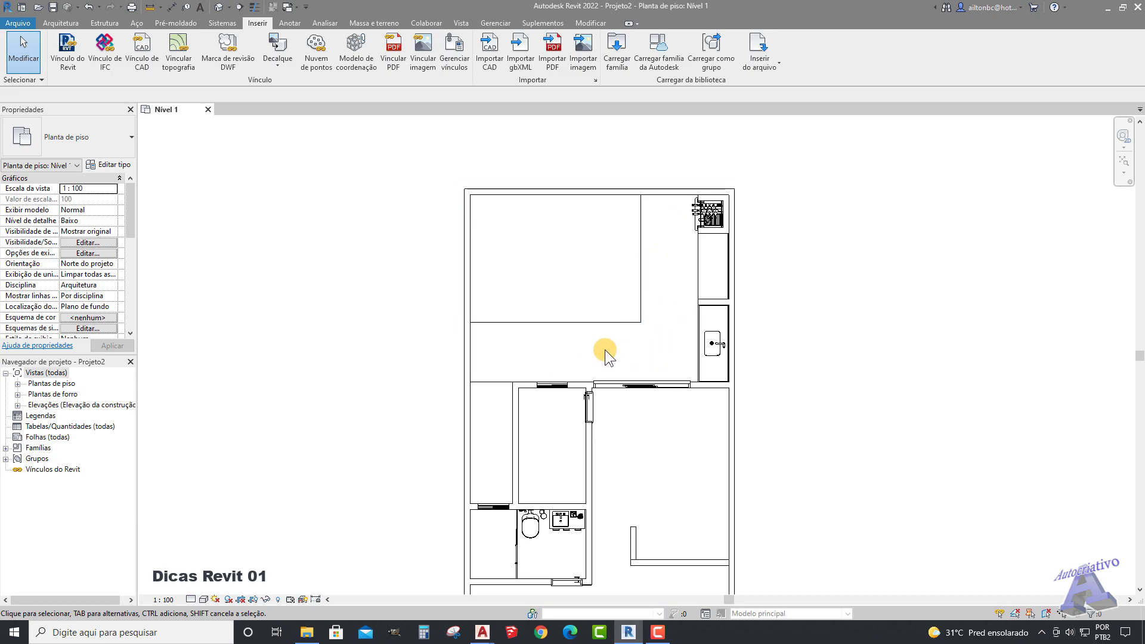
scroll(626, 339, down, 5)
middle_drag(669, 405, 734, 353)
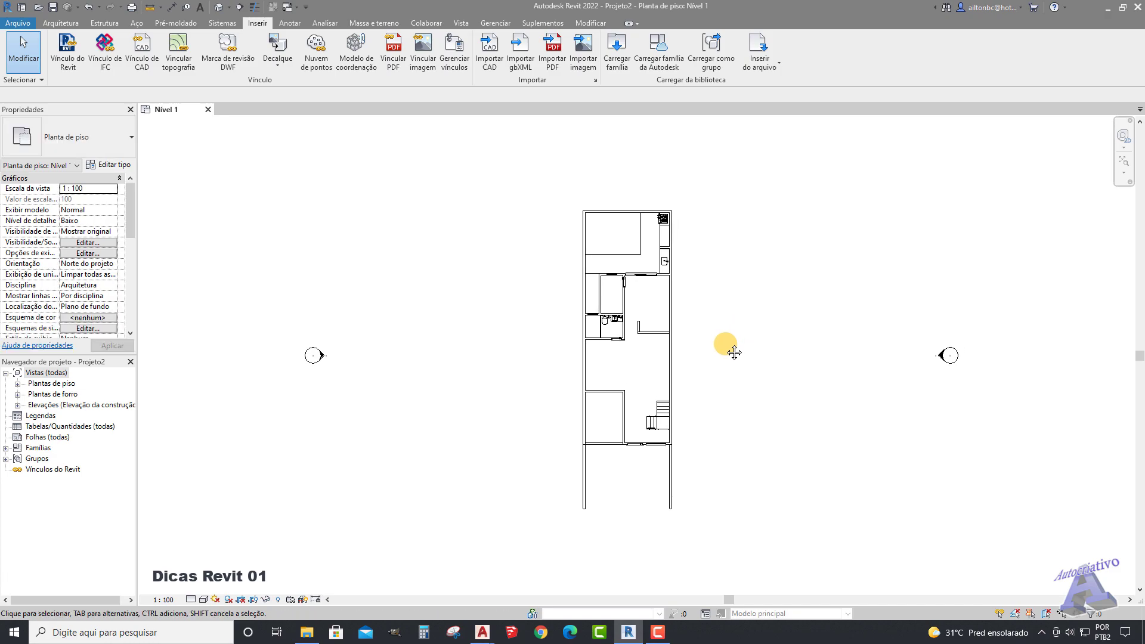
scroll(640, 234, up, 2)
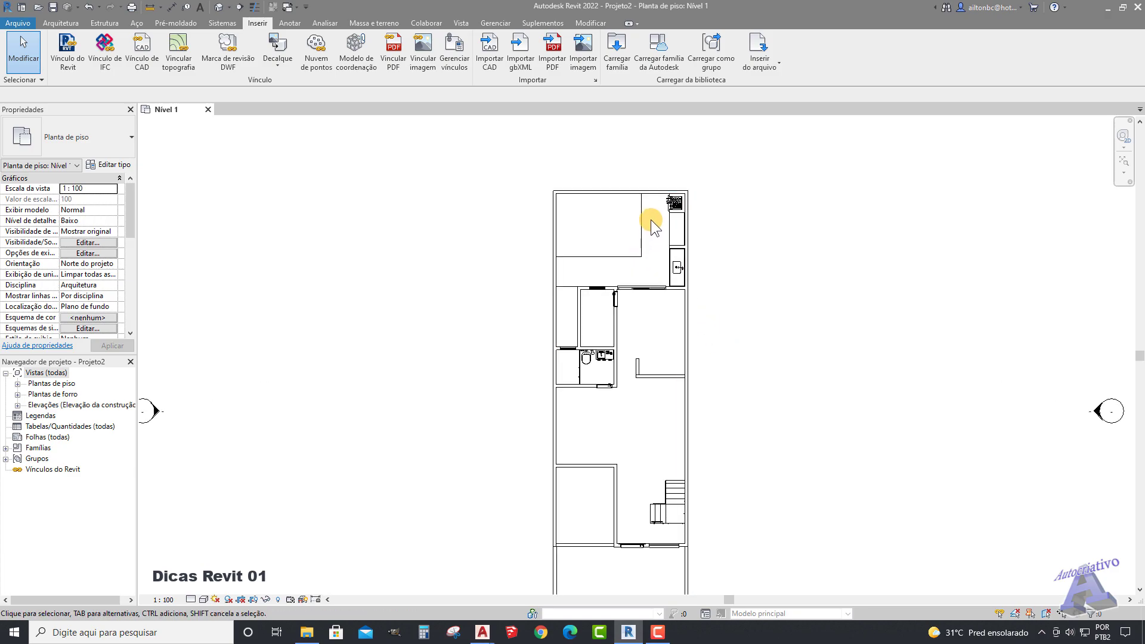
scroll(740, 363, down, 3)
middle_drag(746, 367, 679, 384)
scroll(689, 351, down, 1)
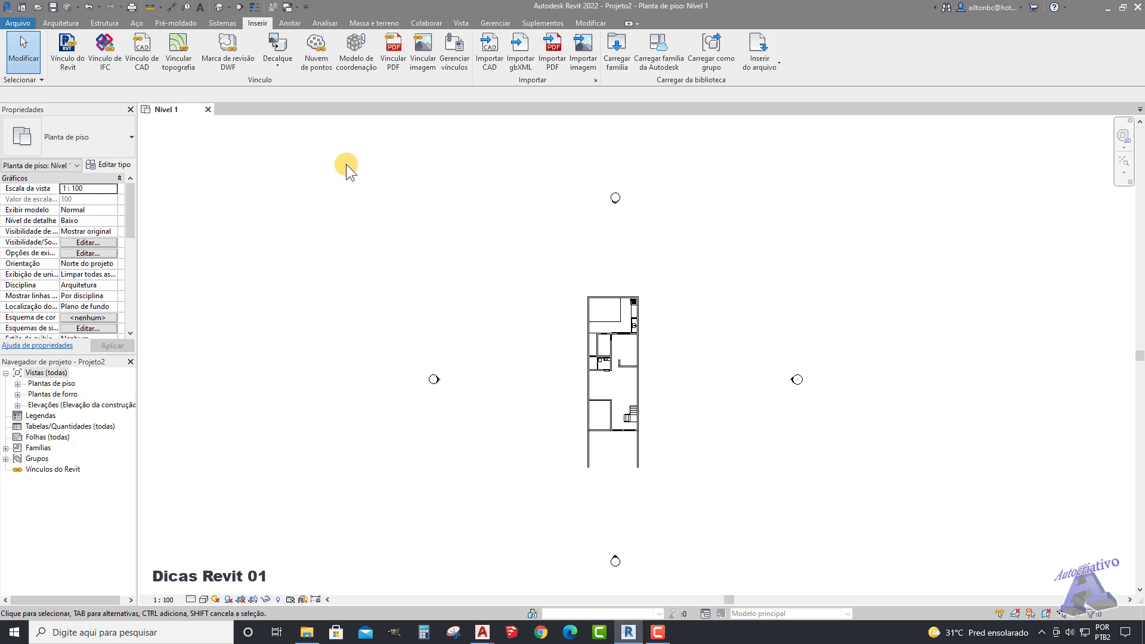
Step: Create a vertical building section running lengthwise through the house, from in front of the plan to beyond its rear wall
click(460, 24)
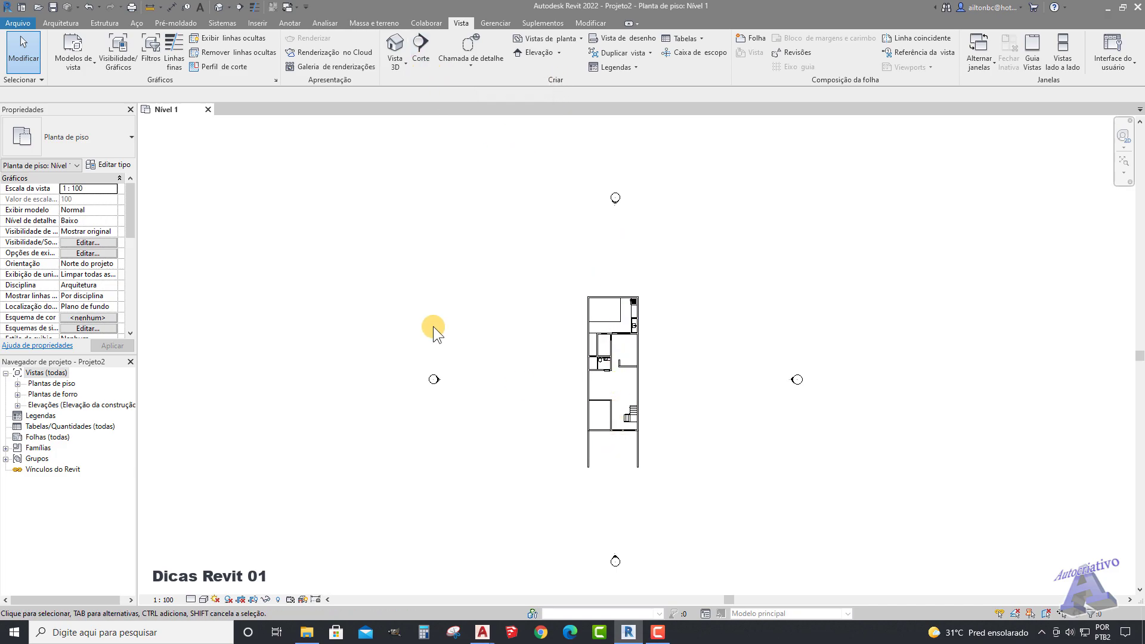
click(422, 55)
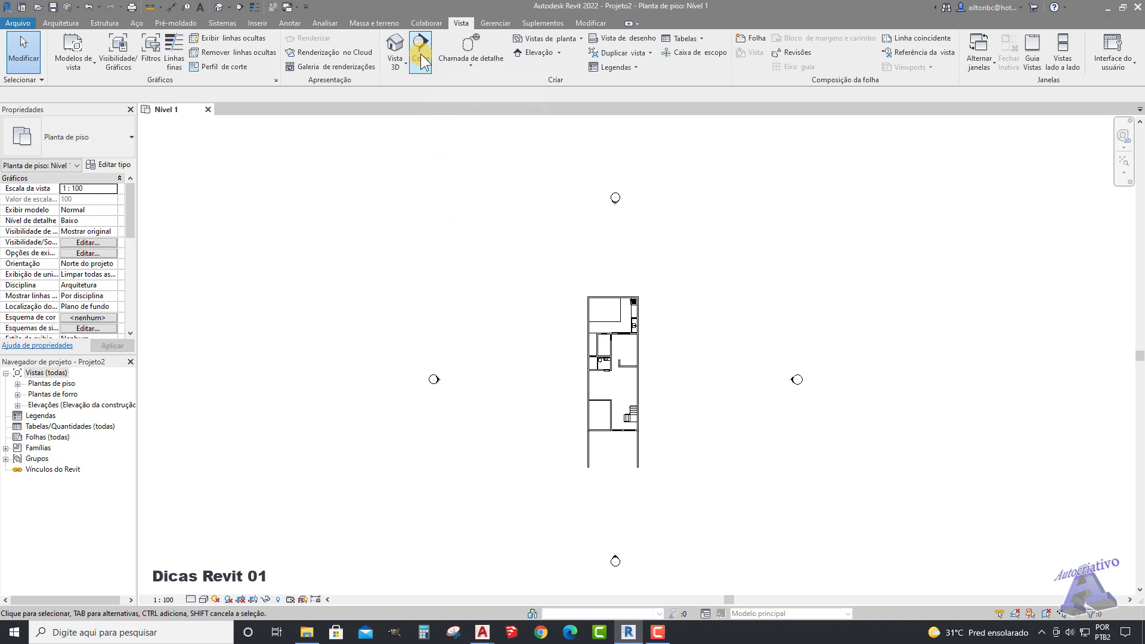
scroll(604, 405, up, 3)
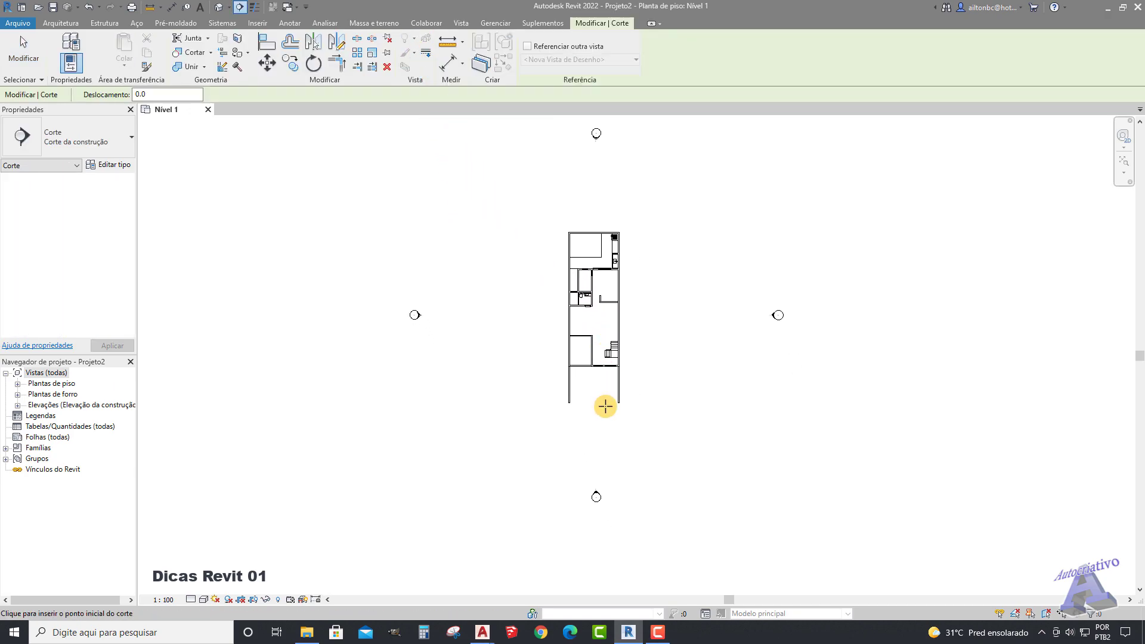
scroll(601, 417, up, 2)
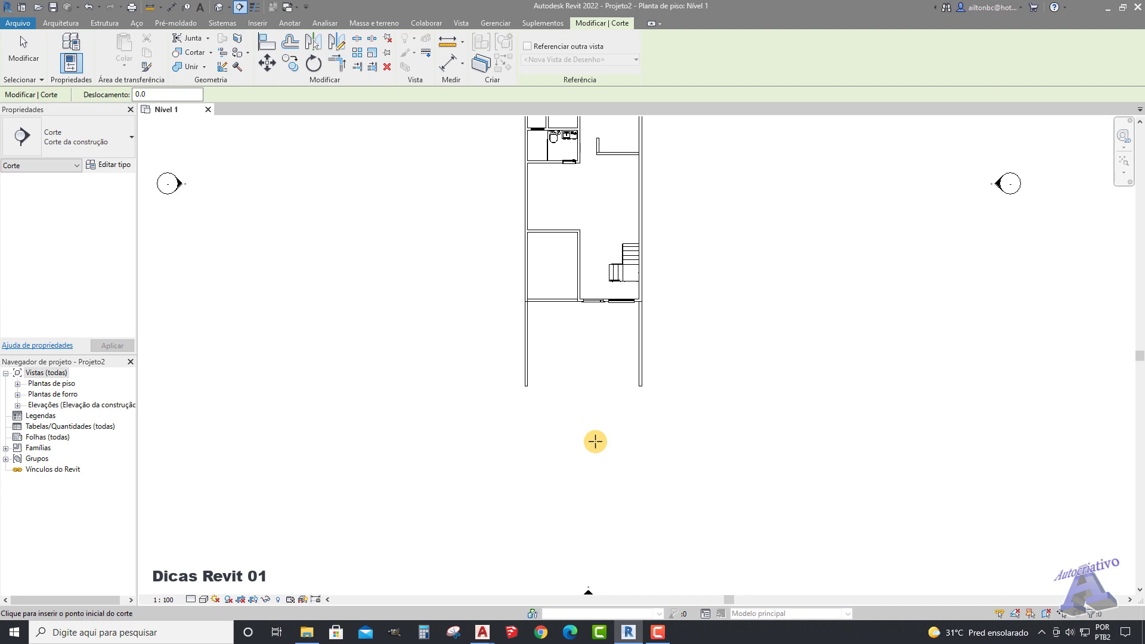
scroll(593, 266, up, 4)
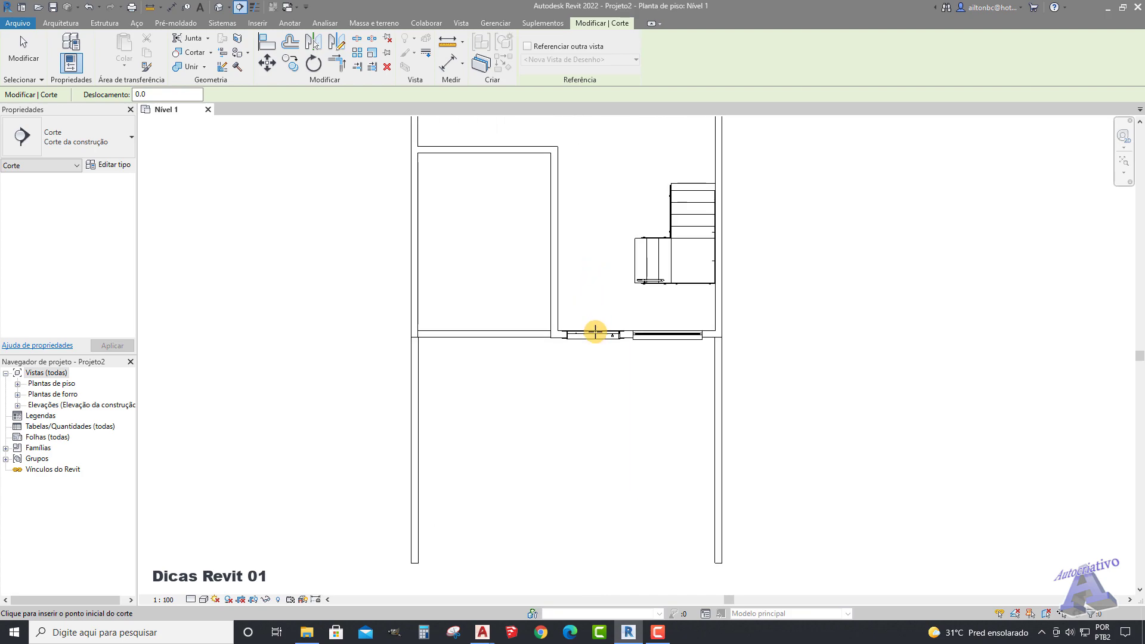
scroll(595, 344, down, 3)
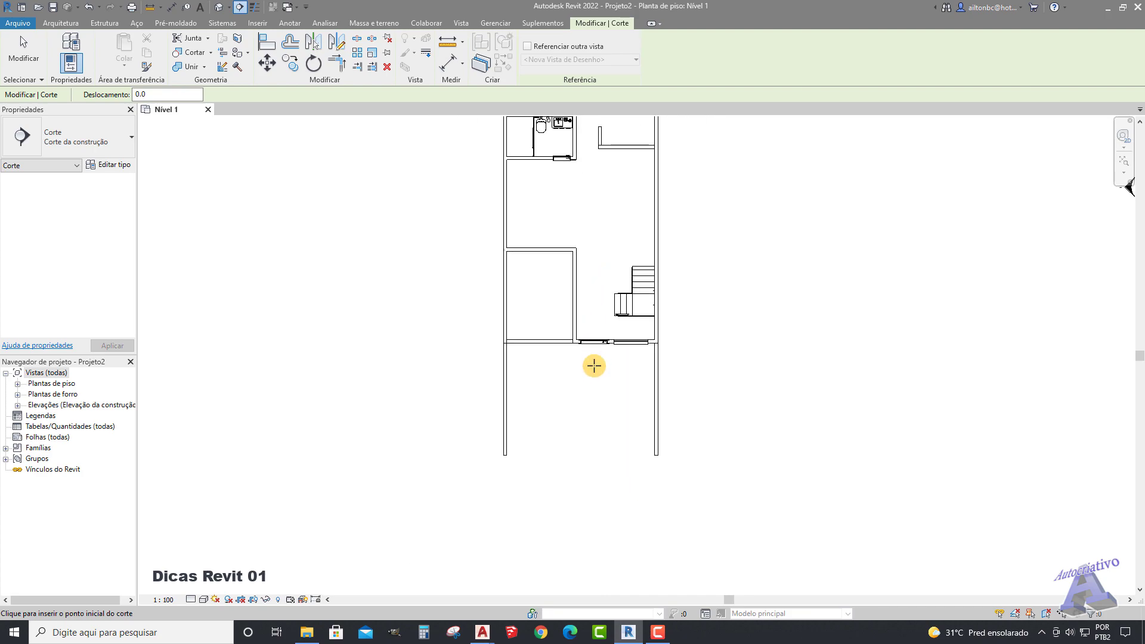
click(595, 505)
scroll(595, 332, down, 3)
mouse_move(592, 225)
middle_down()
mouse_move(633, 341)
mouse_move(633, 388)
middle_up()
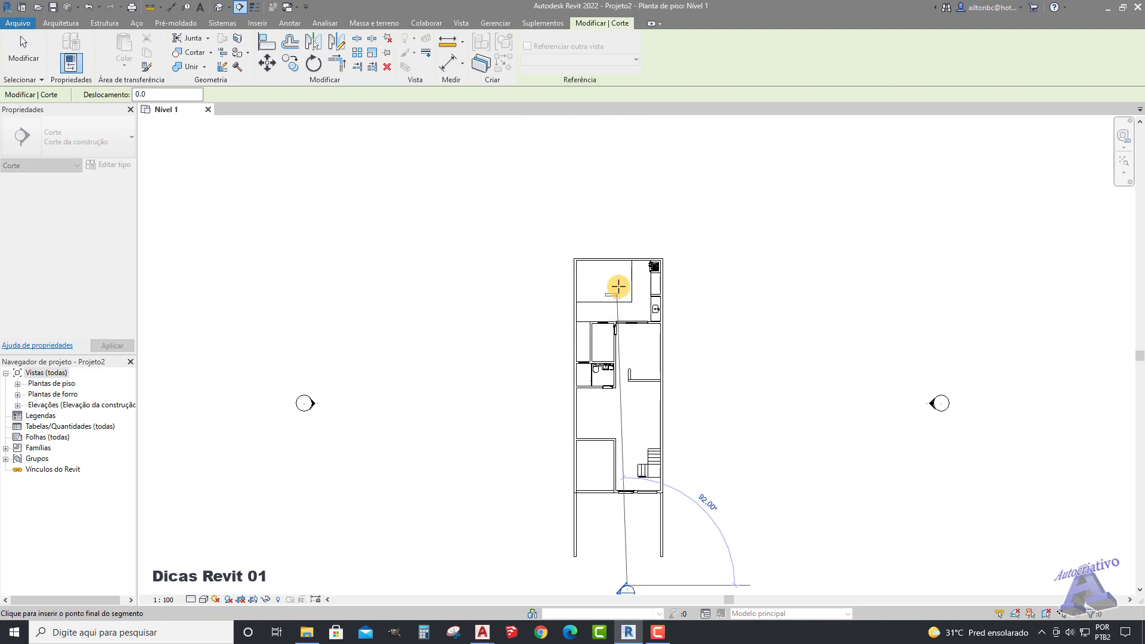
click(625, 211)
key(Escape)
middle_drag(624, 245, 605, 191)
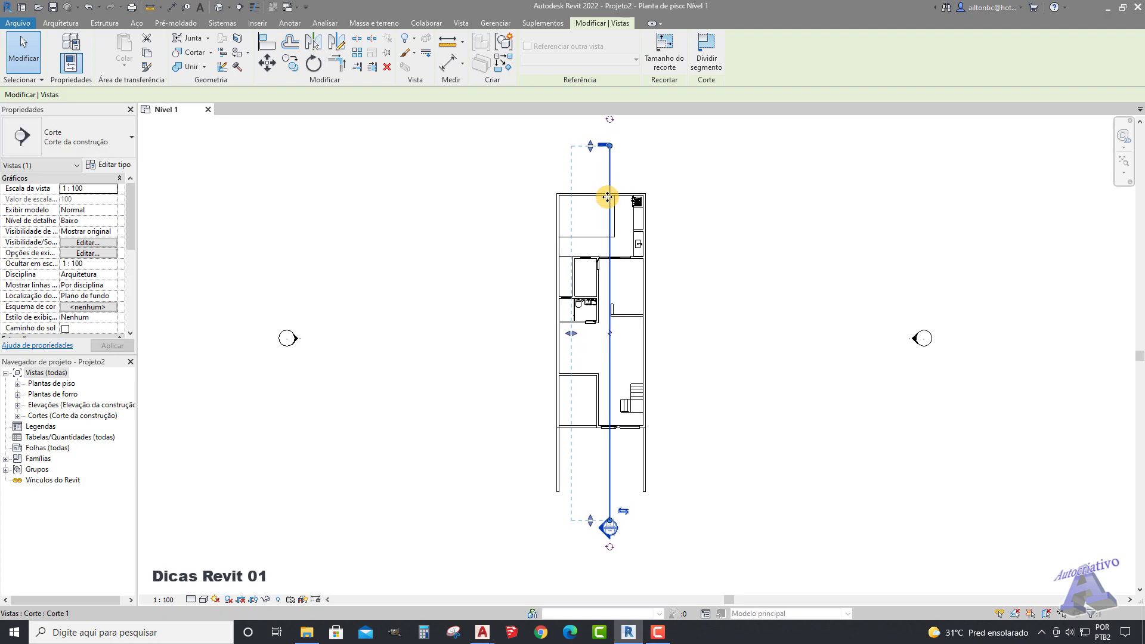
key(Escape)
Step: Examine the section line, its head symbol and its viewing direction relative to the plan
middle_drag(629, 267, 659, 276)
scroll(659, 275, up, 1)
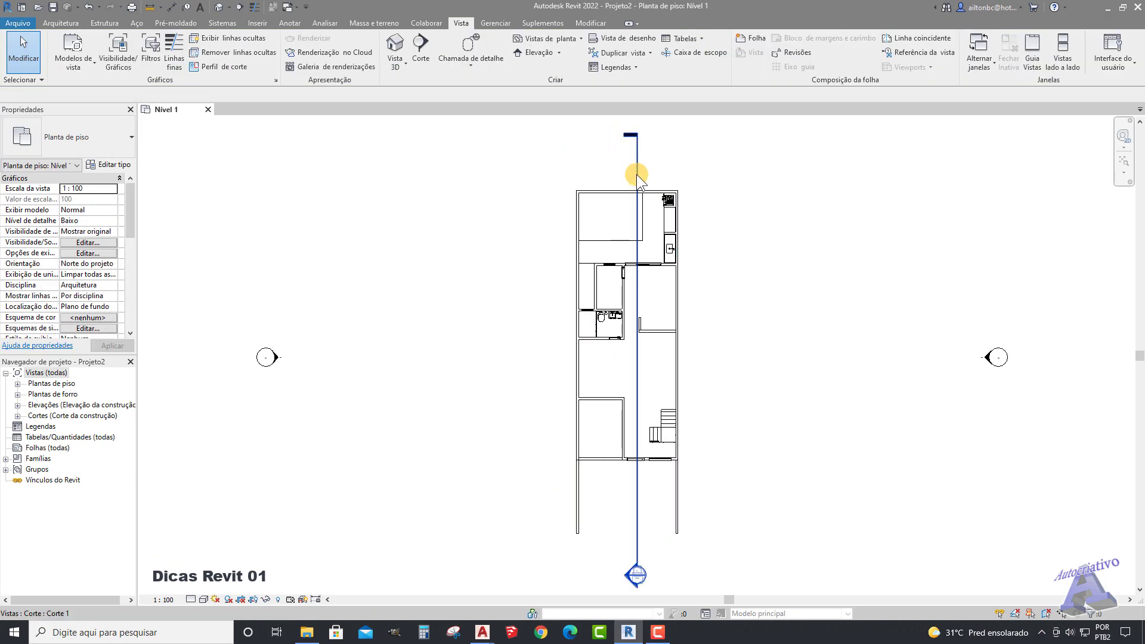
middle_drag(636, 574, 649, 467)
scroll(645, 461, up, 3)
scroll(645, 464, up, 1)
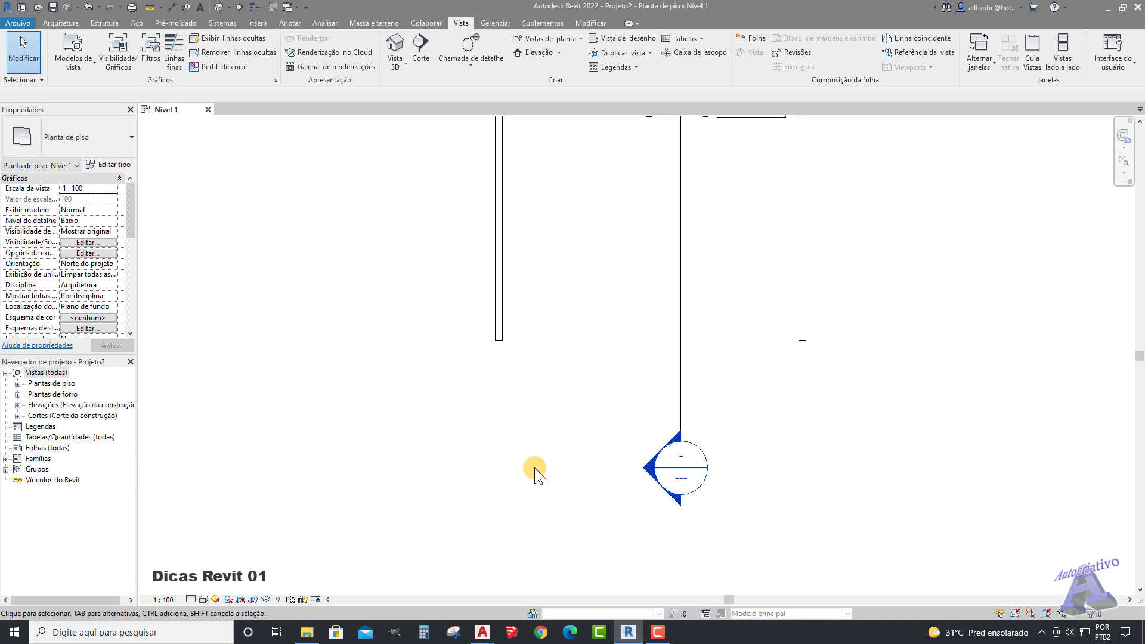
scroll(620, 446, down, 5)
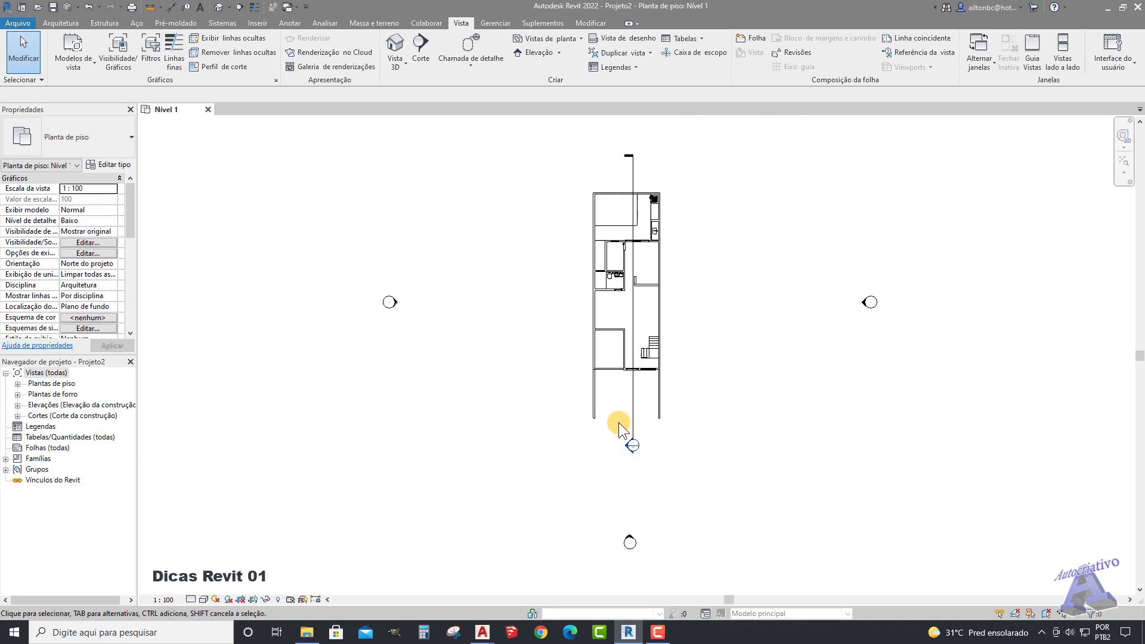
mouse_move(577, 403)
middle_down()
mouse_move(574, 451)
mouse_move(564, 386)
middle_up()
scroll(574, 452, down, 1)
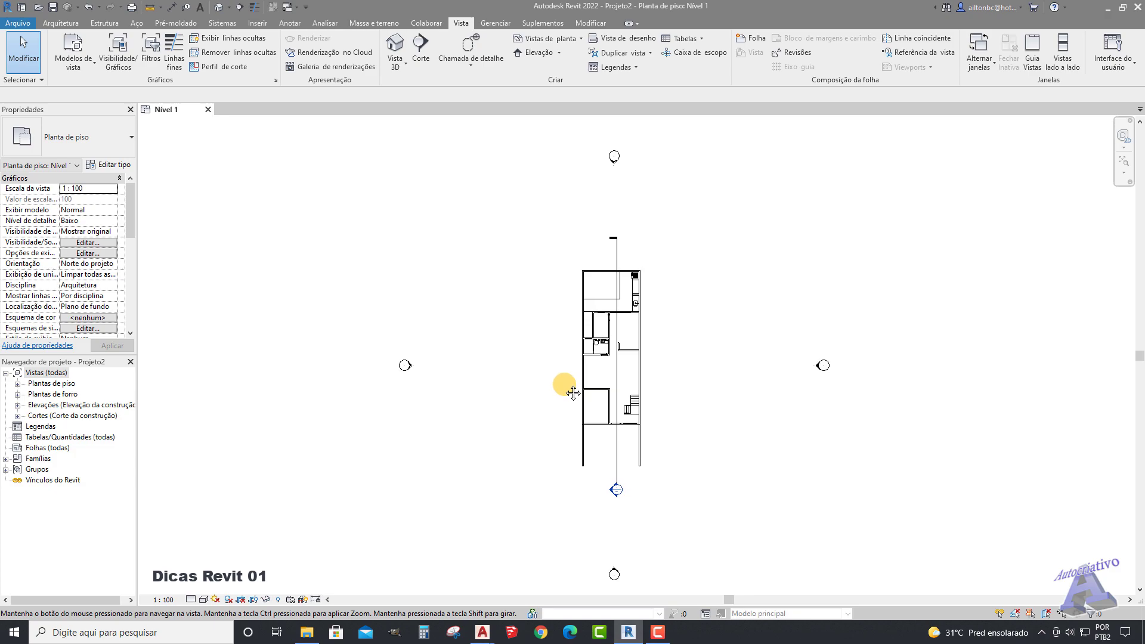
Step: Examine the elevation markers beyond the plan's rear and front ends and the directions they face
scroll(614, 158, up, 5)
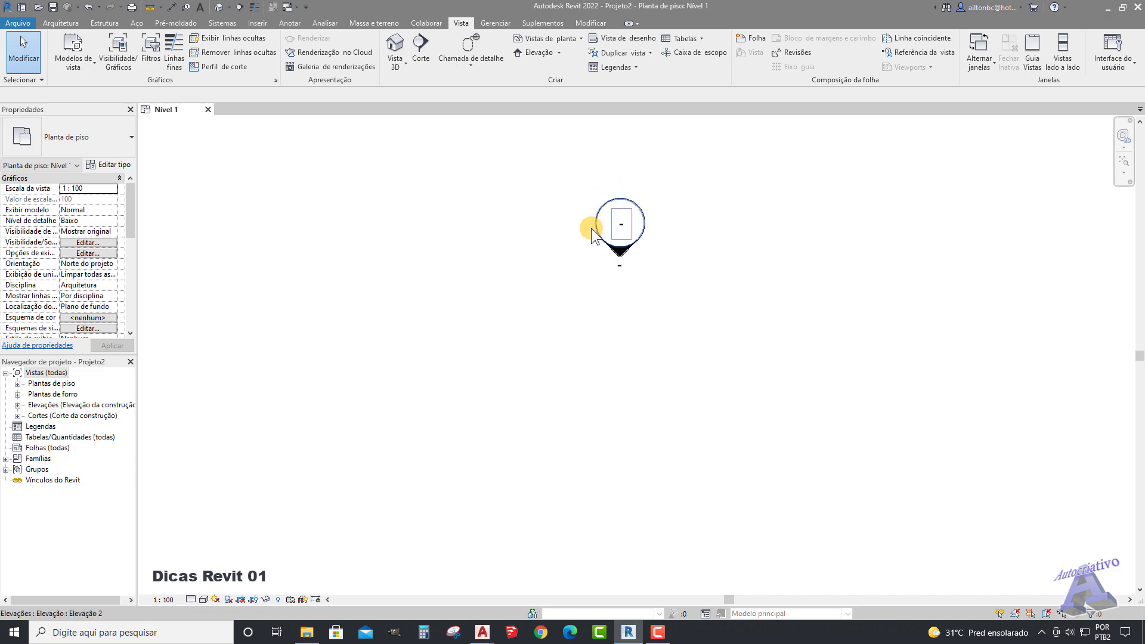
scroll(587, 453, down, 8)
mouse_move(582, 465)
middle_down()
mouse_move(622, 314)
mouse_move(620, 182)
middle_up()
scroll(584, 411, up, 6)
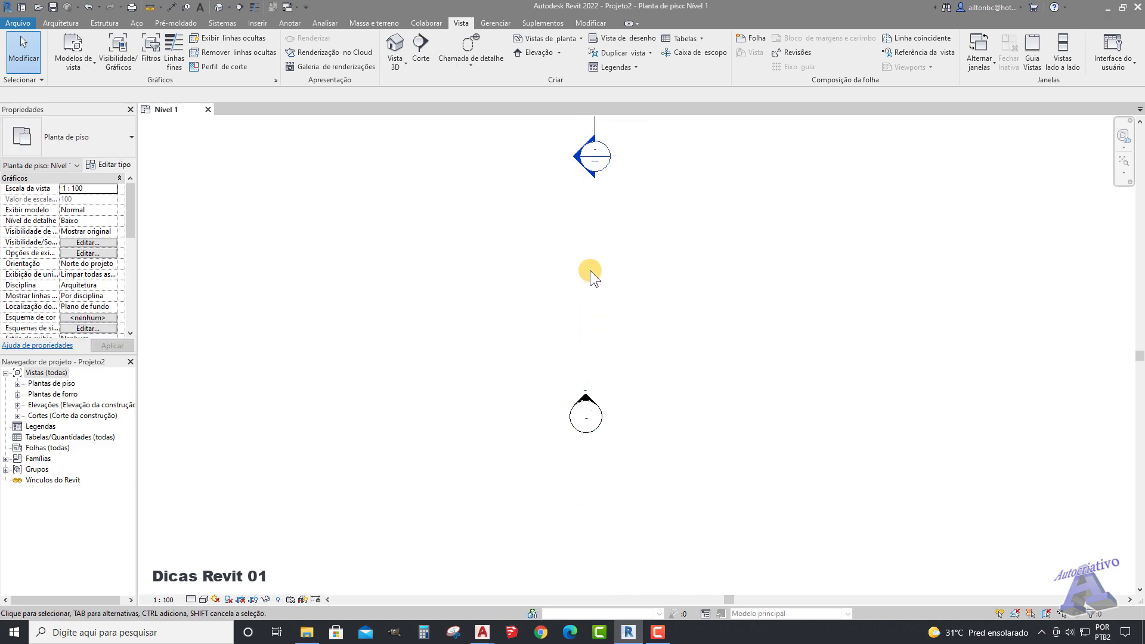
scroll(589, 271, down, 5)
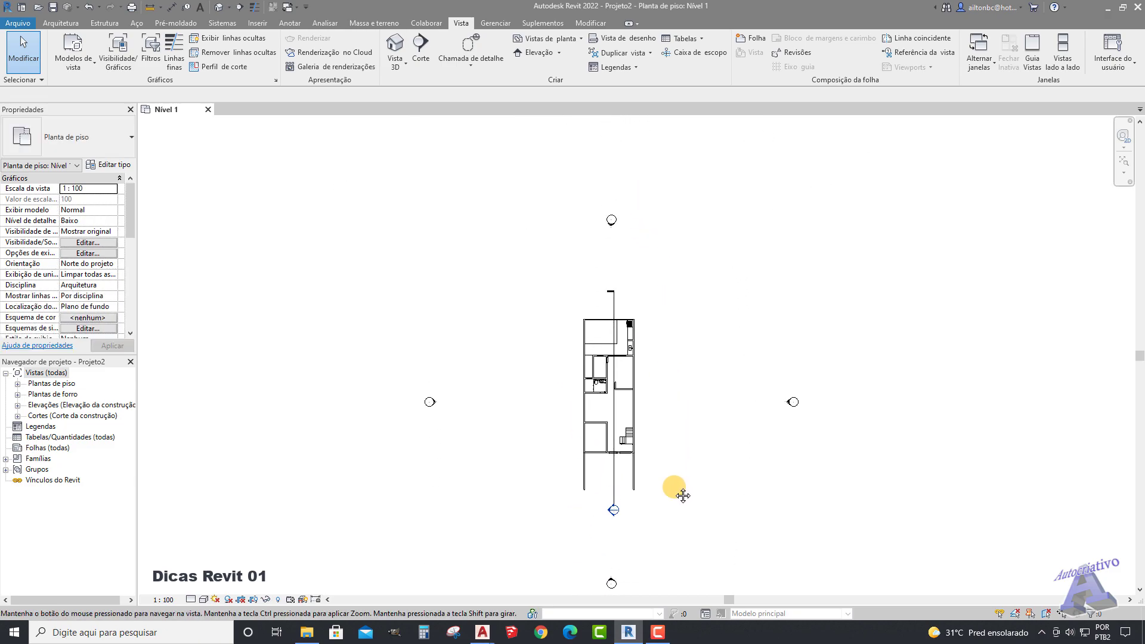
scroll(622, 291, up, 2)
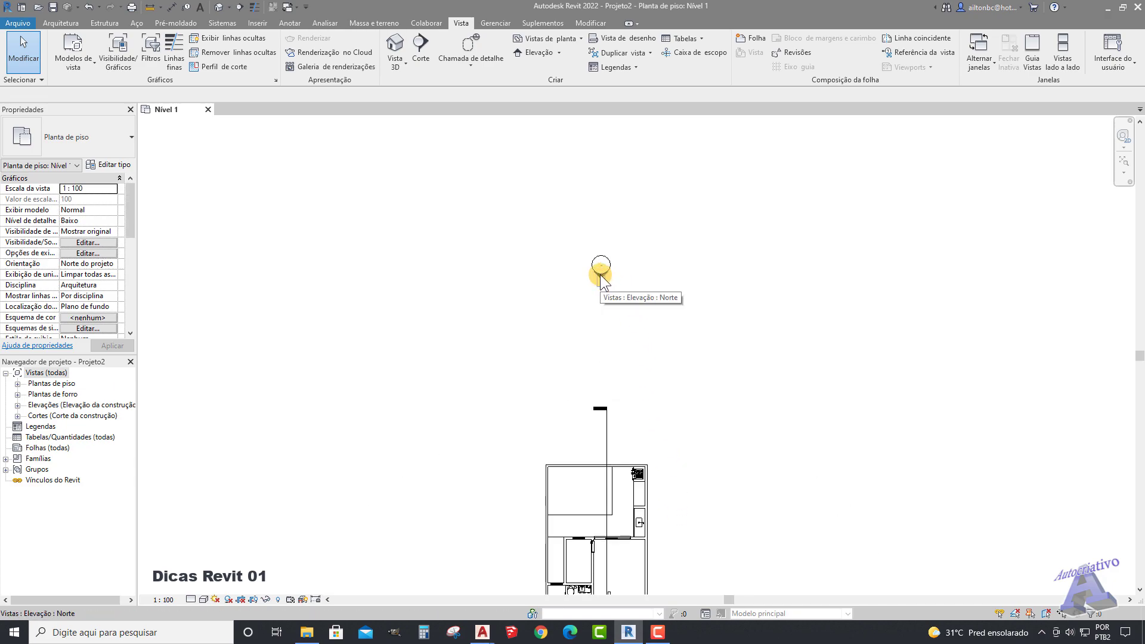
scroll(603, 327, down, 2)
middle_drag(603, 326, 626, 301)
scroll(598, 434, up, 3)
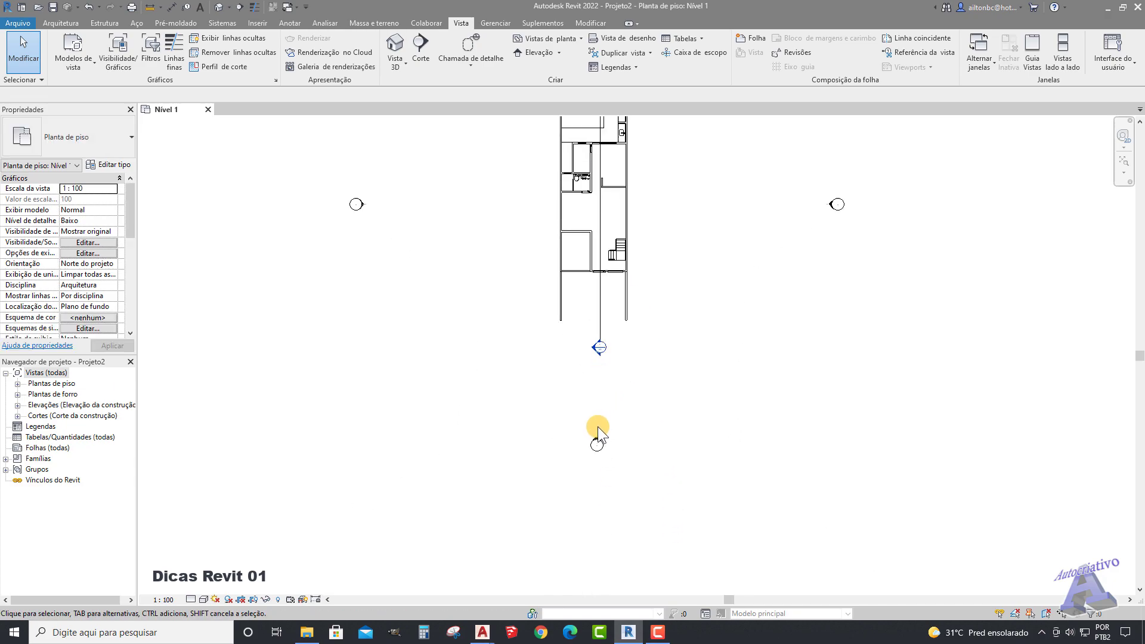
Step: Examine the lateral elevation markers on both sides of the plan together with the lengthwise section line
scroll(610, 431, down, 2)
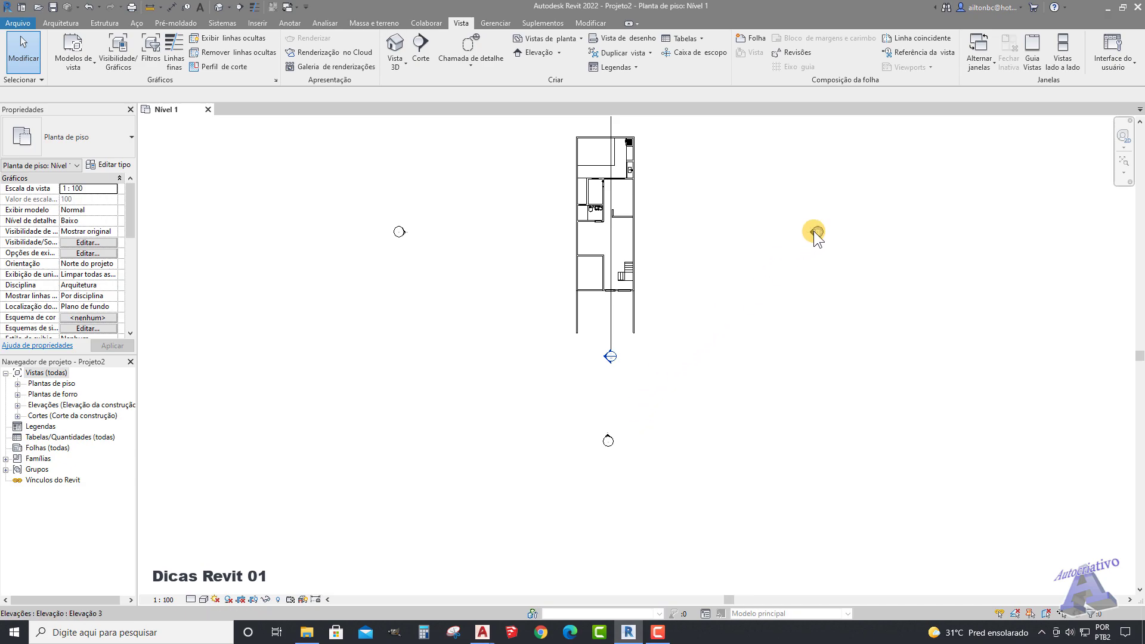
middle_drag(520, 239, 511, 381)
scroll(799, 381, up, 5)
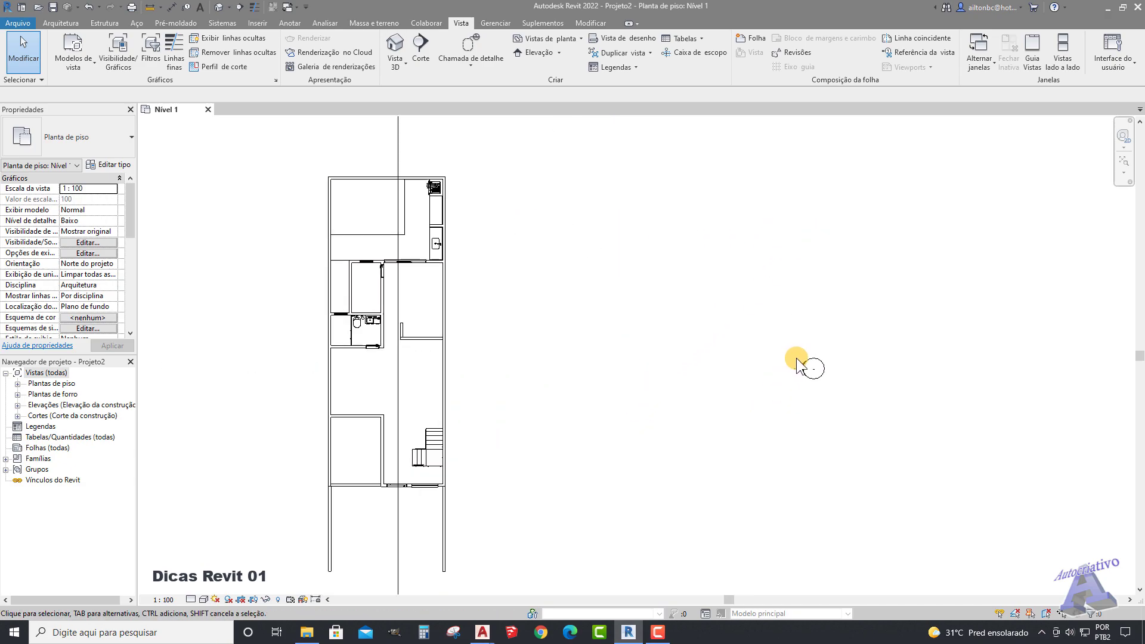
scroll(710, 375, down, 2)
middle_drag(625, 384, 780, 368)
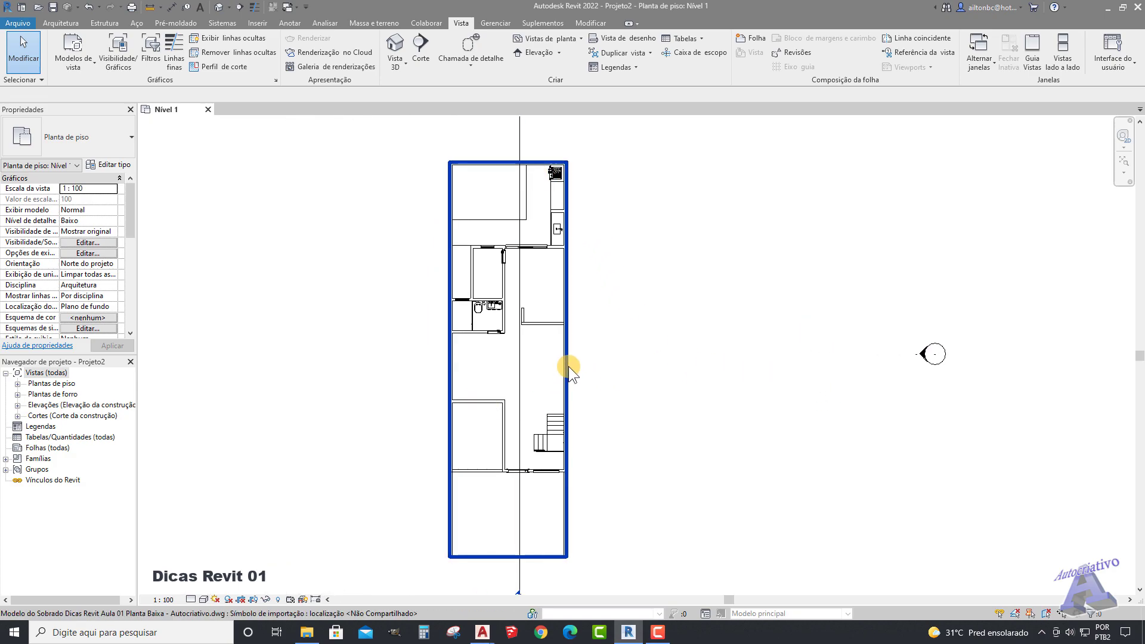
middle_drag(608, 331, 665, 370)
scroll(686, 374, down, 2)
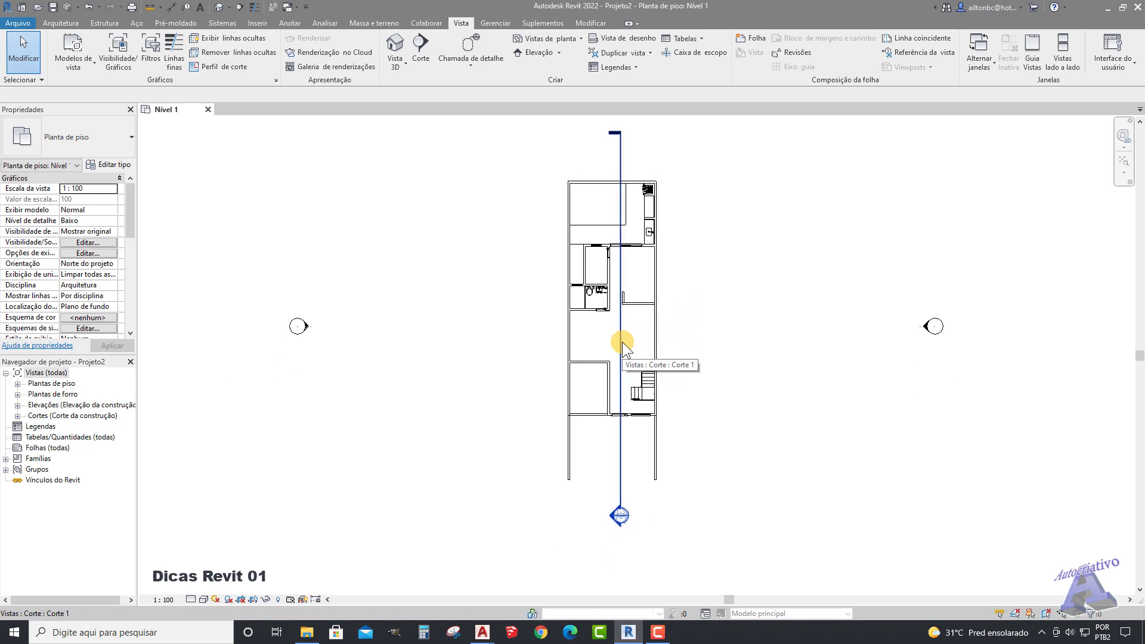
Step: Select the lengthwise section line and examine its head, end points and dashed depth boundary along the plan
scroll(620, 514, up, 2)
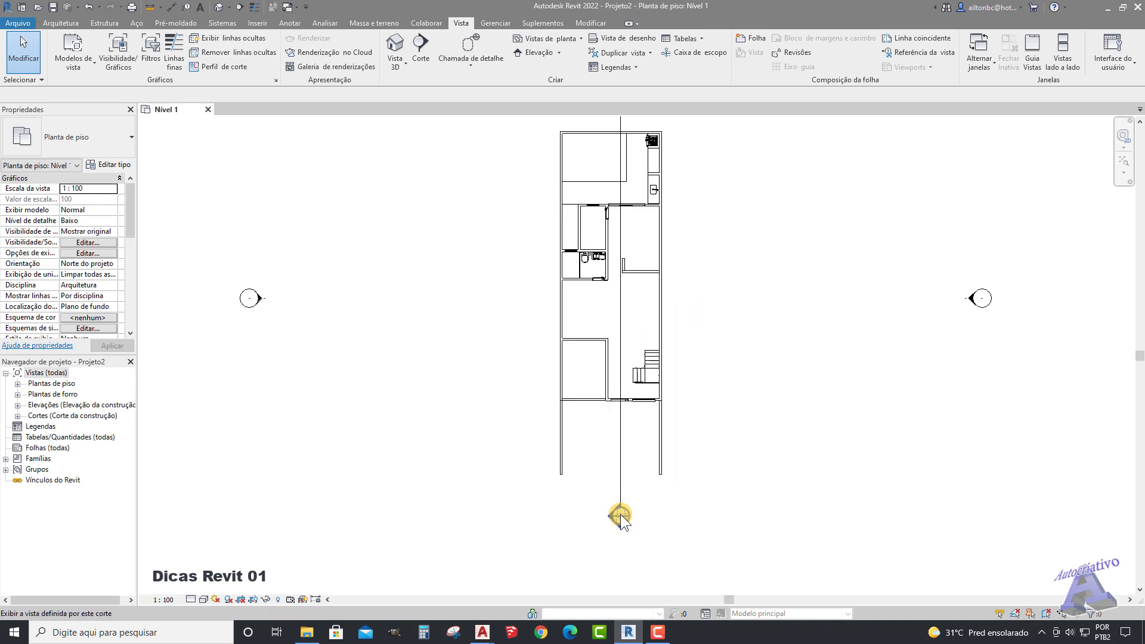
click(622, 481)
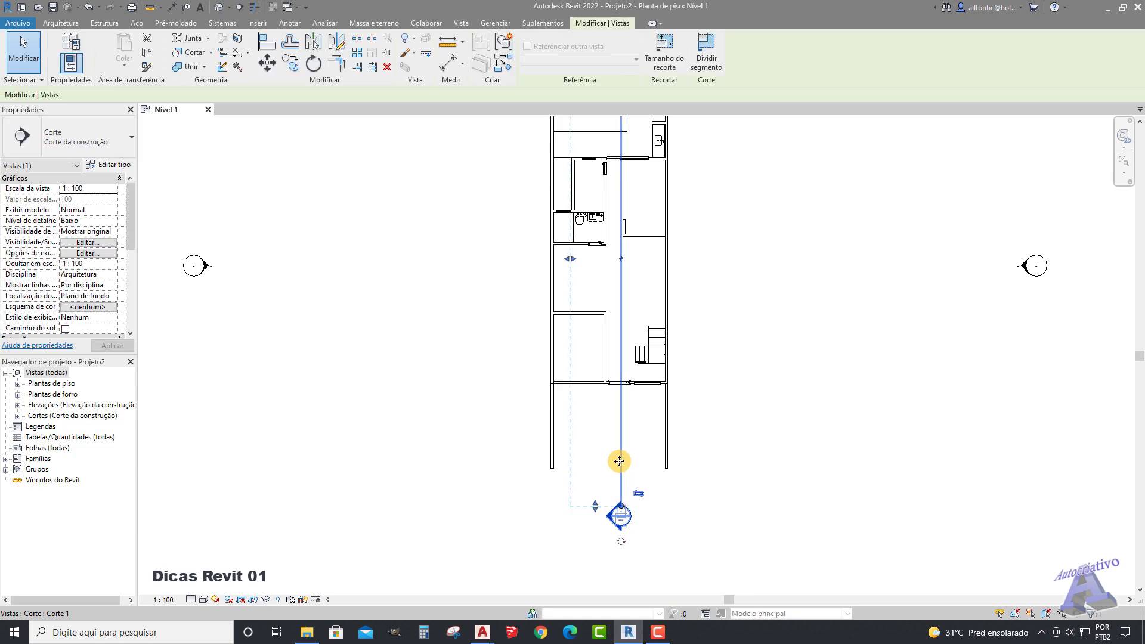
scroll(619, 378, up, 2)
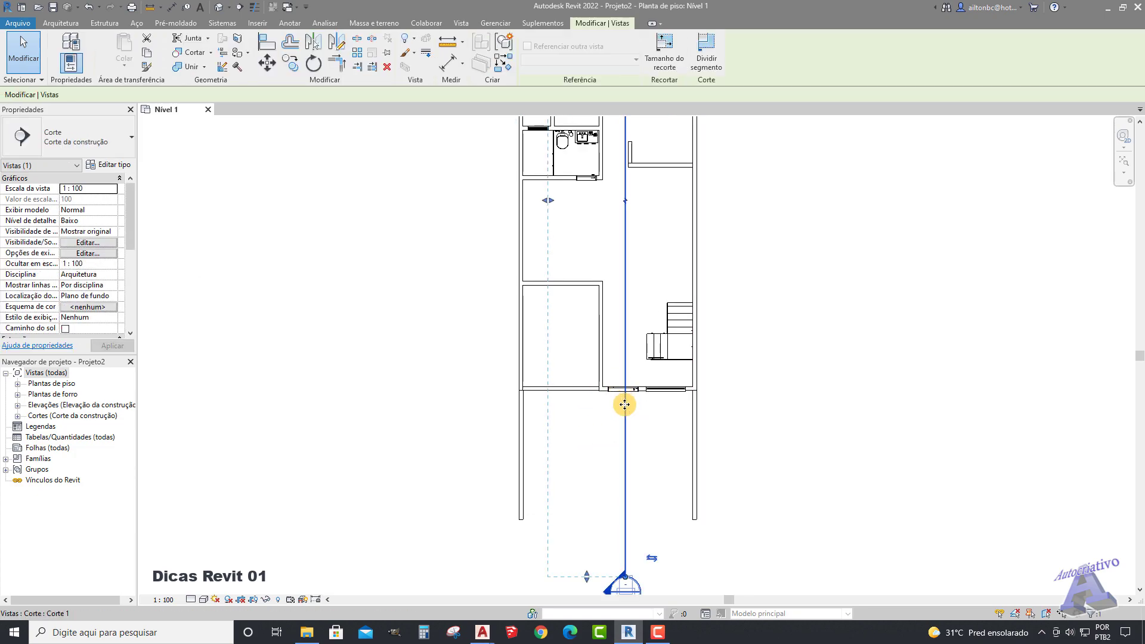
scroll(351, 403, down, 2)
middle_drag(541, 502, 566, 403)
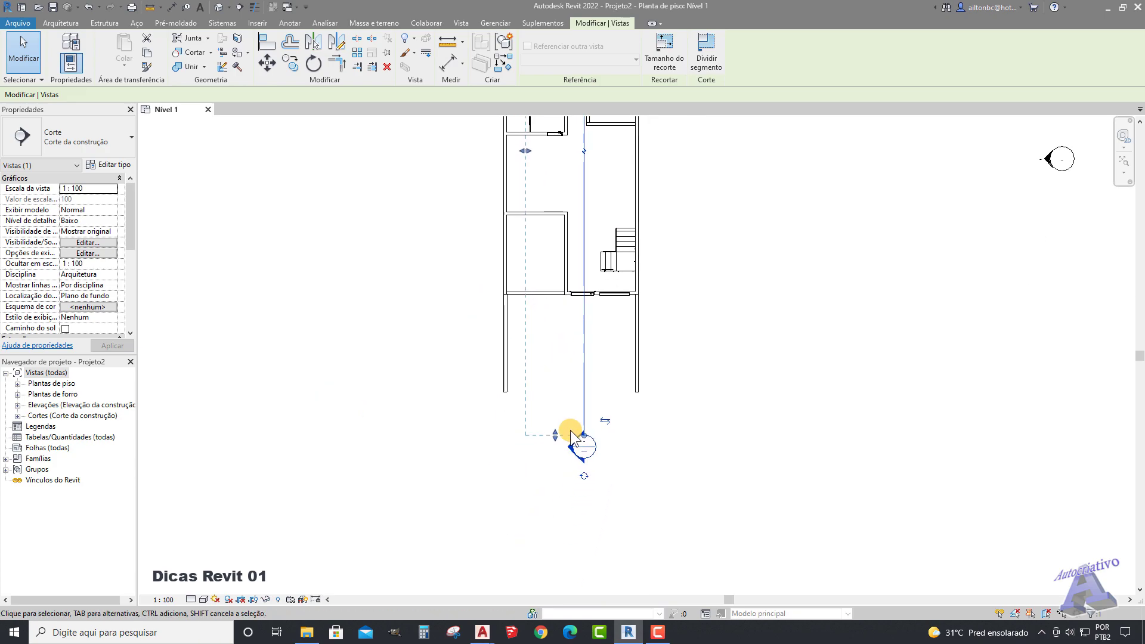
scroll(568, 451, up, 4)
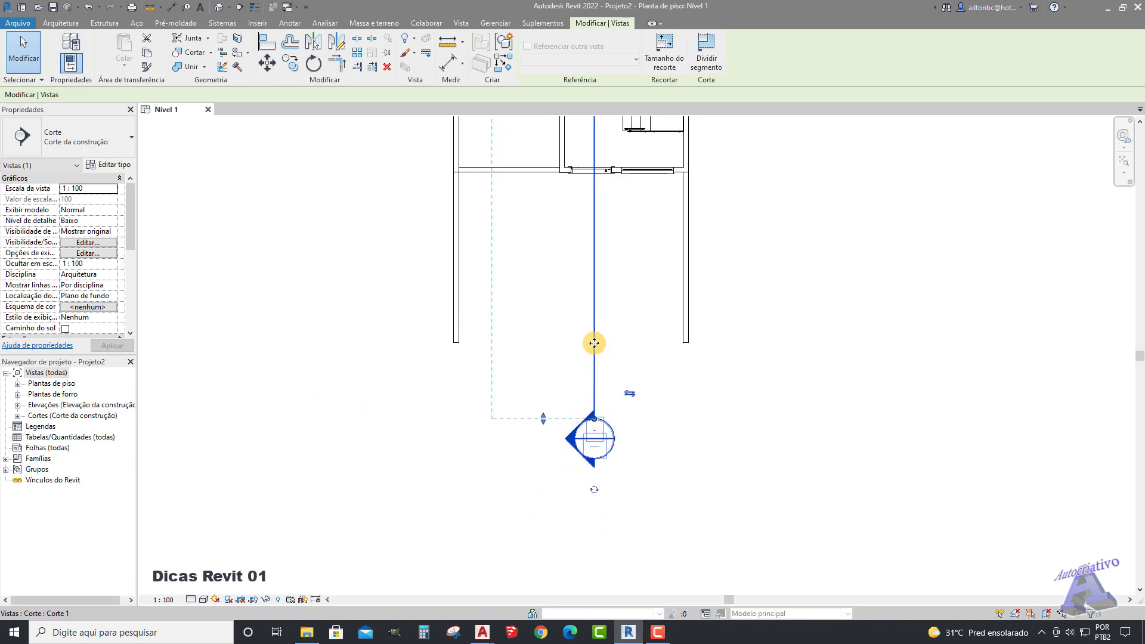
scroll(336, 346, down, 3)
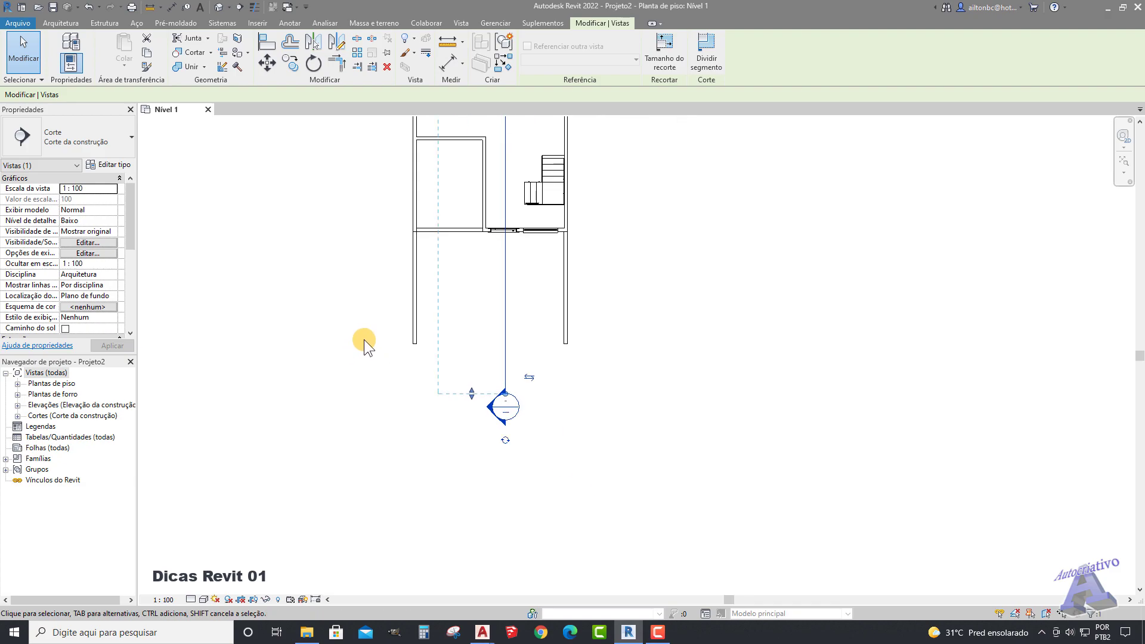
middle_drag(455, 256, 607, 528)
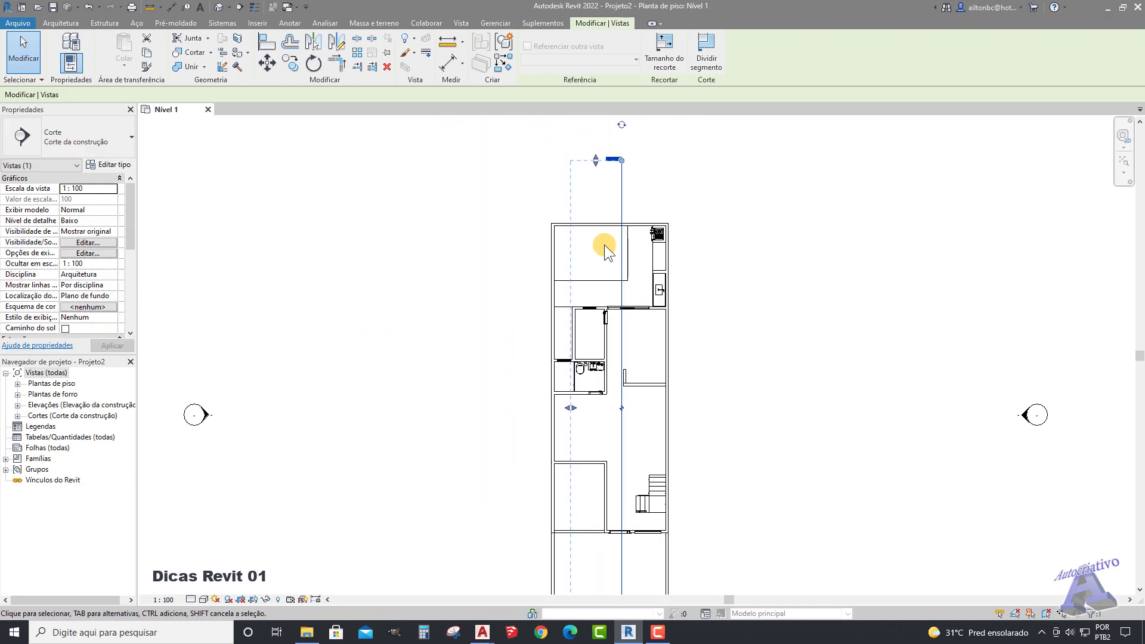
Step: Extend the section's view depth beyond the outer side wall on its viewing side, then deselect the section
scroll(573, 410, up, 2)
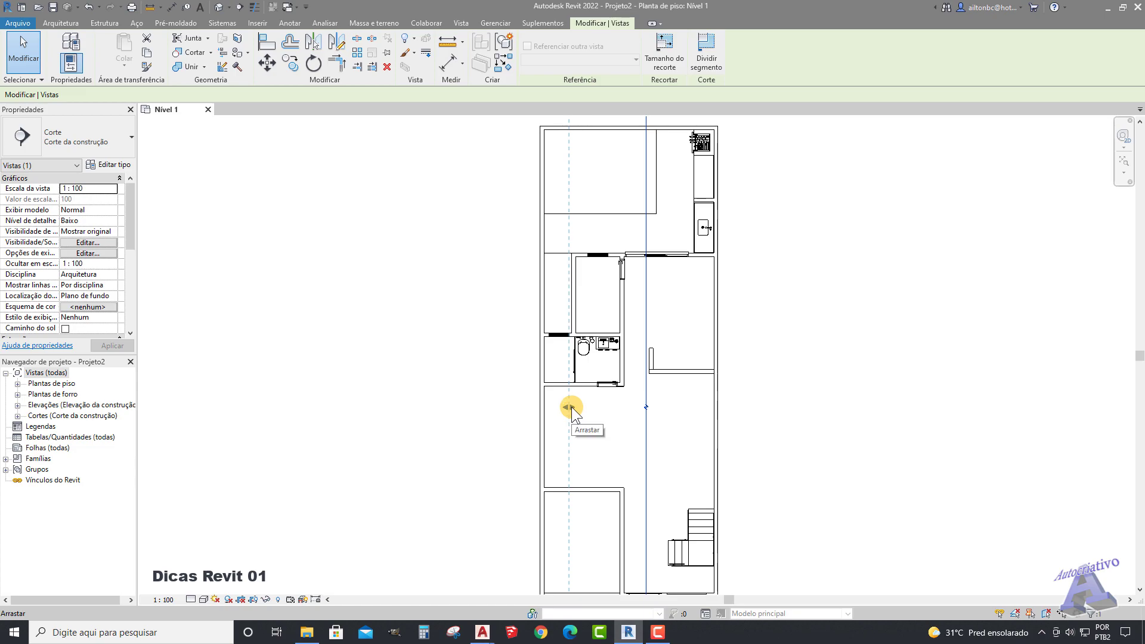
drag(571, 407, 564, 408)
drag(461, 409, 500, 390)
scroll(499, 364, down, 3)
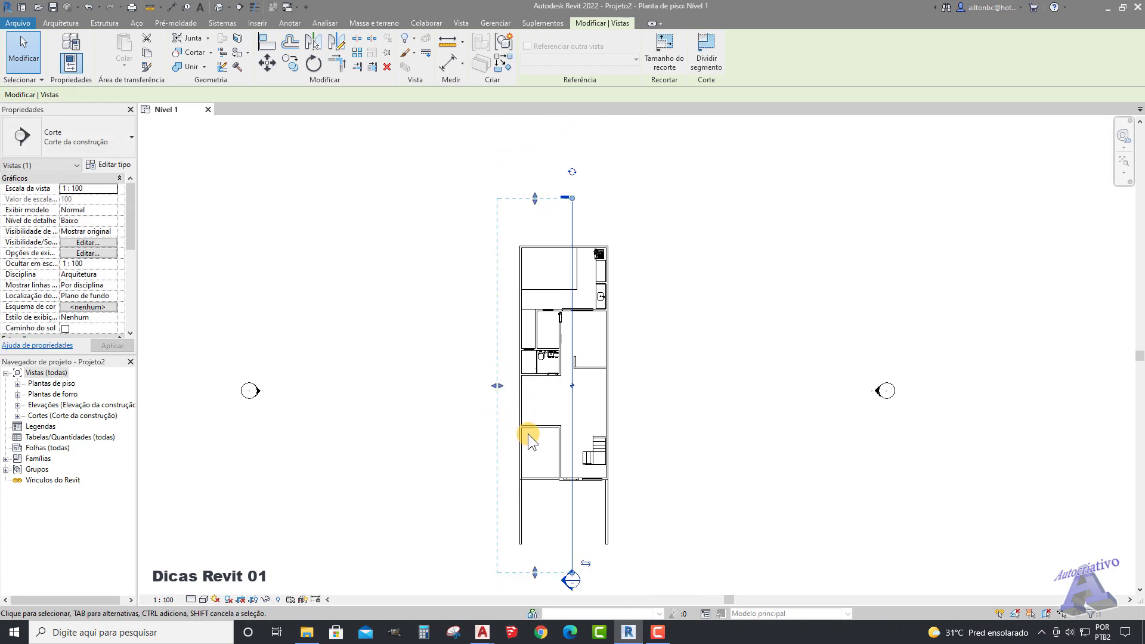
middle_drag(517, 431, 551, 382)
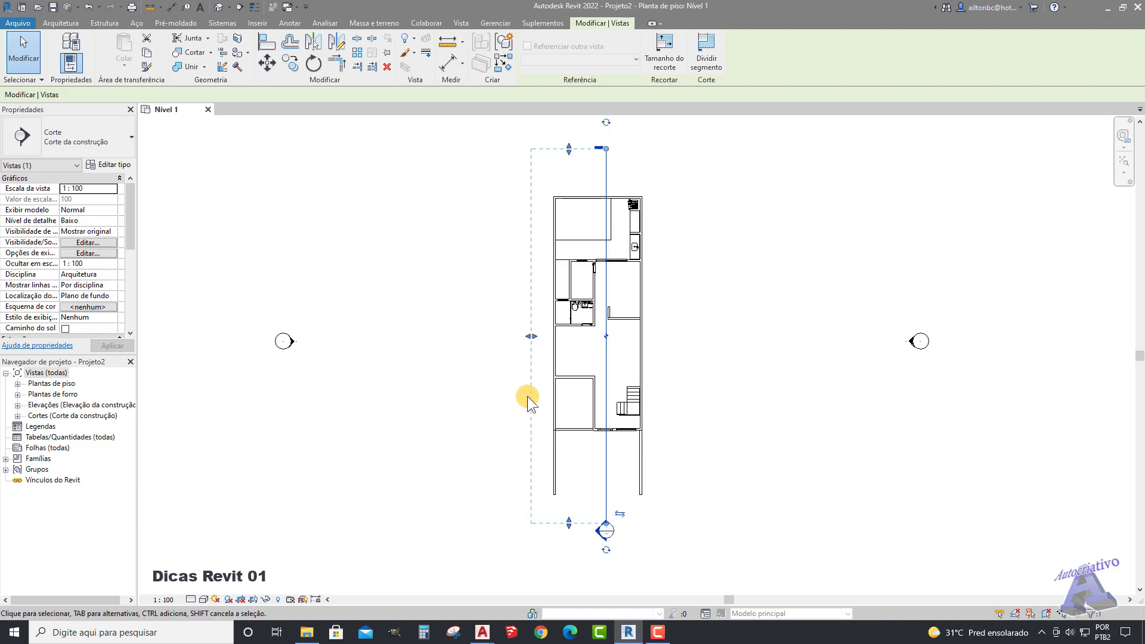
scroll(556, 337, up, 5)
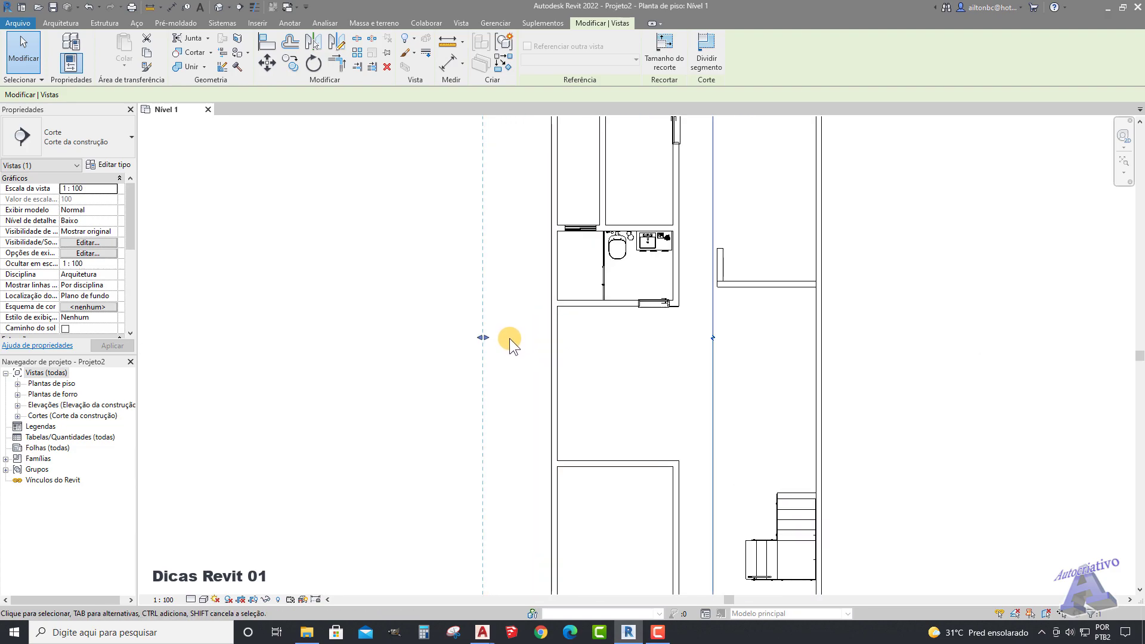
mouse_move(488, 338)
mouse_down()
mouse_move(527, 338)
mouse_move(468, 345)
mouse_up()
click(430, 369)
scroll(453, 381, down, 1)
scroll(458, 381, down, 4)
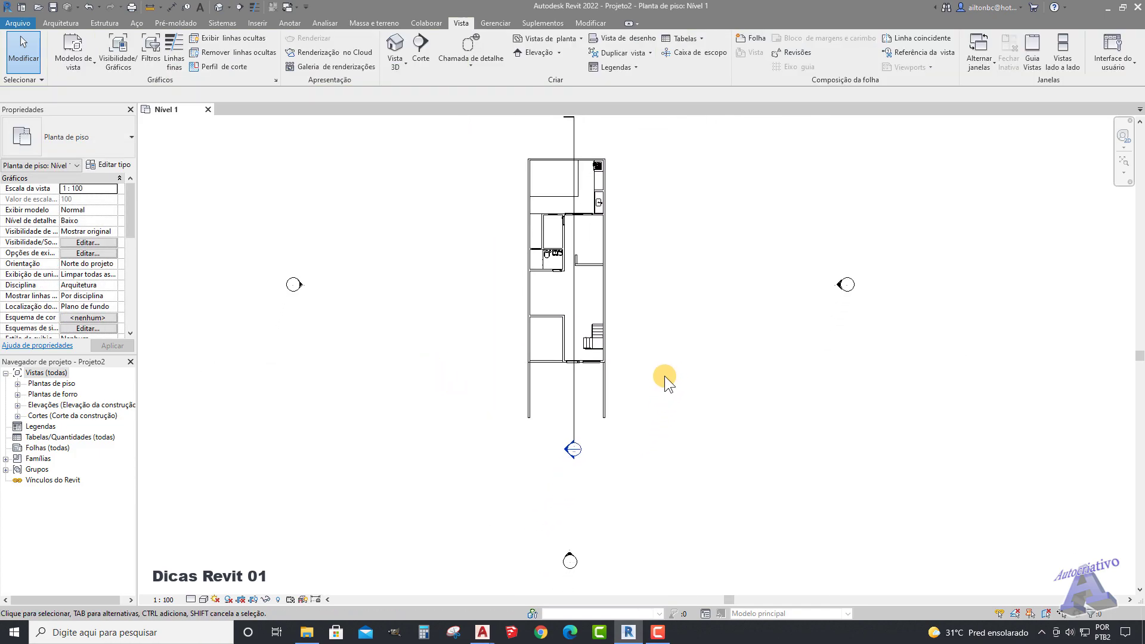
Step: Open the section view Corte 1 from the section head in front of the house plan
scroll(567, 455, up, 5)
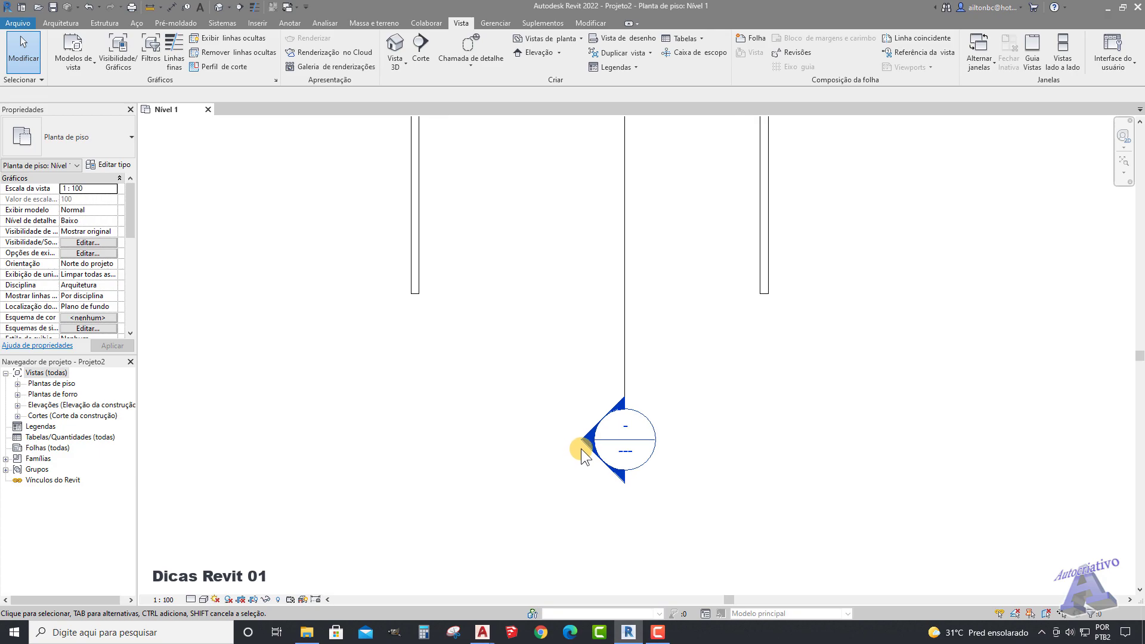
double_click(585, 439)
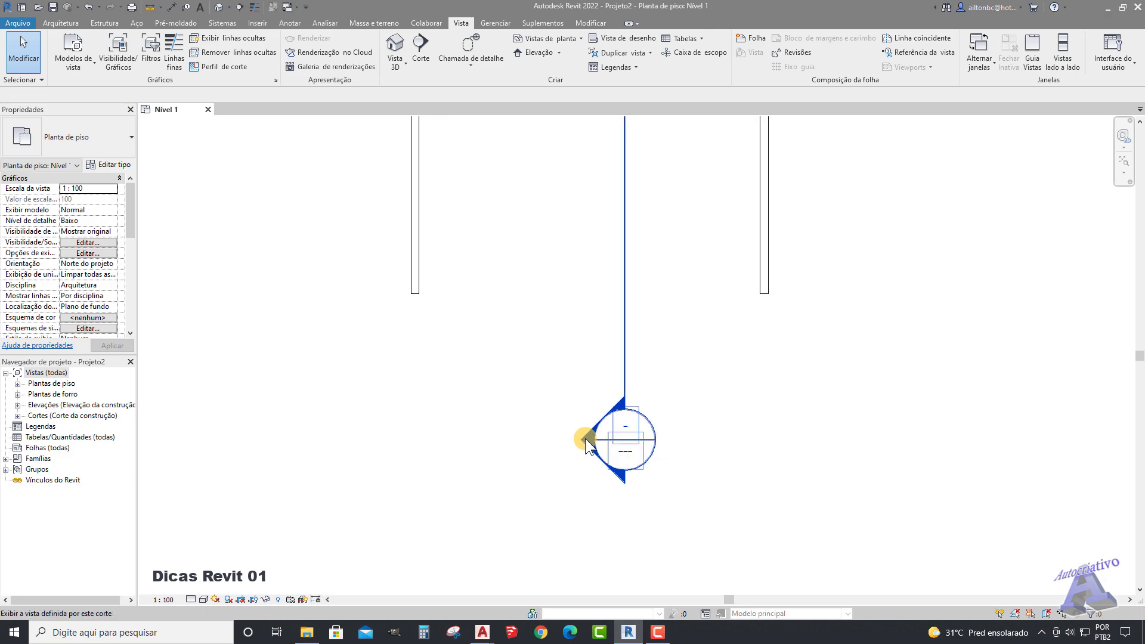
scroll(642, 449, down, 5)
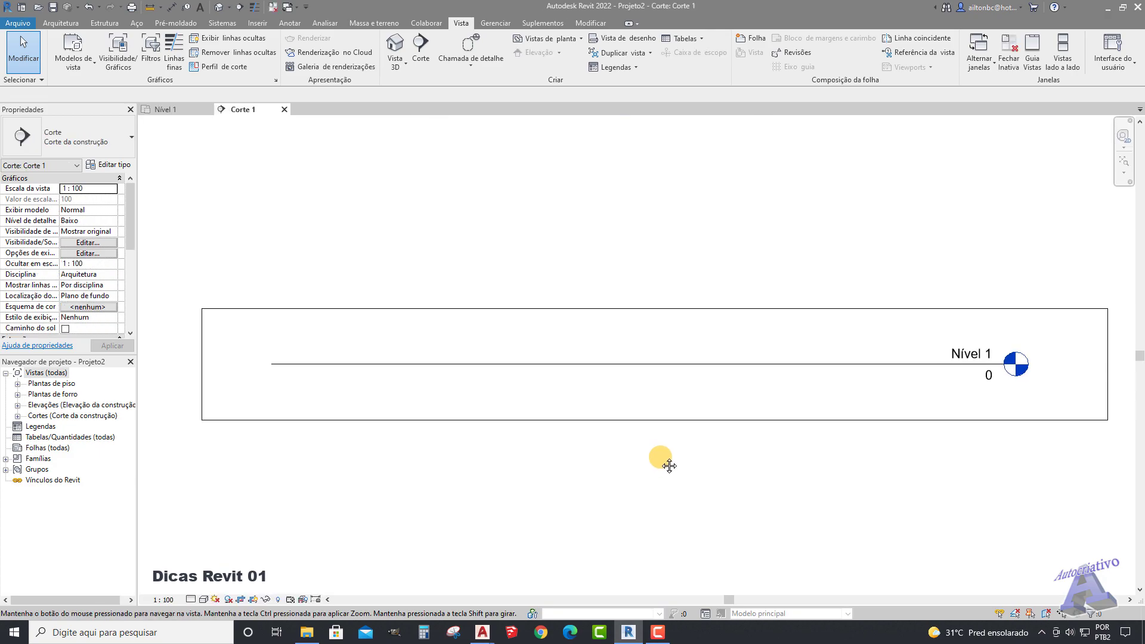
middle_drag(661, 451, 562, 447)
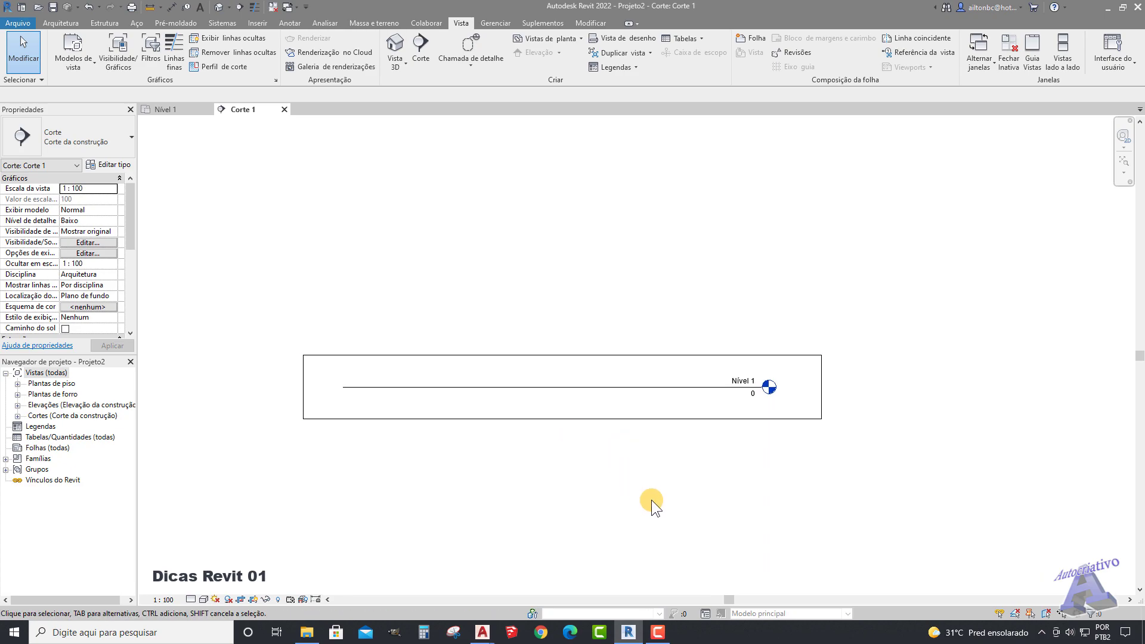
Step: Enlarge the section view's crop region on all four sides, leaving ample space around Nível 1 and Nível 2
click(561, 356)
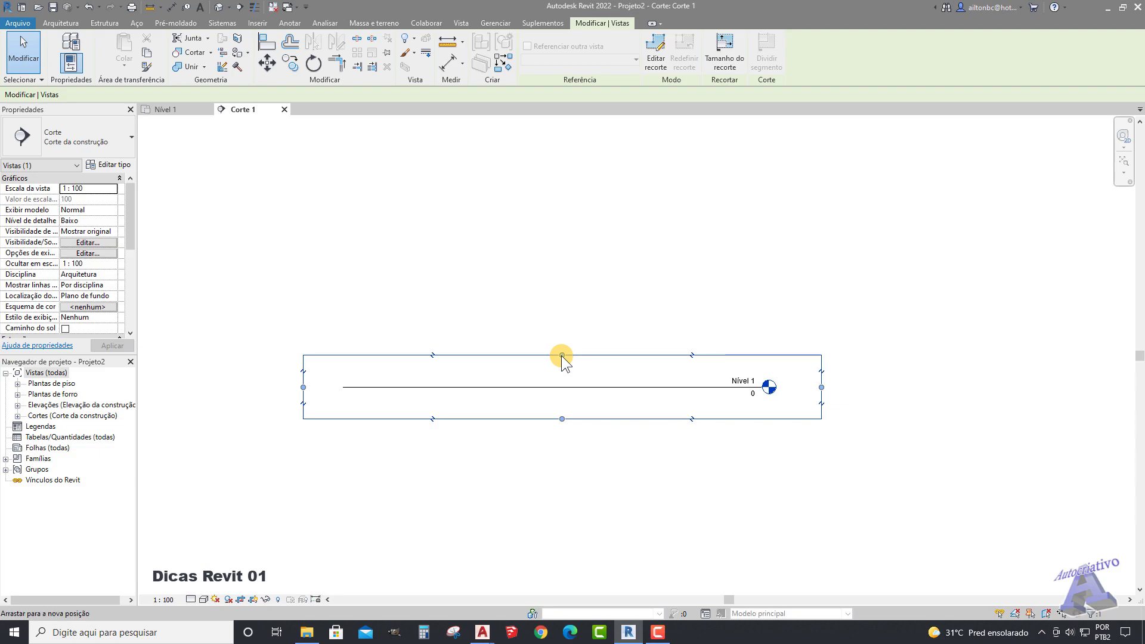
drag(561, 355, 570, 140)
drag(302, 280, 212, 279)
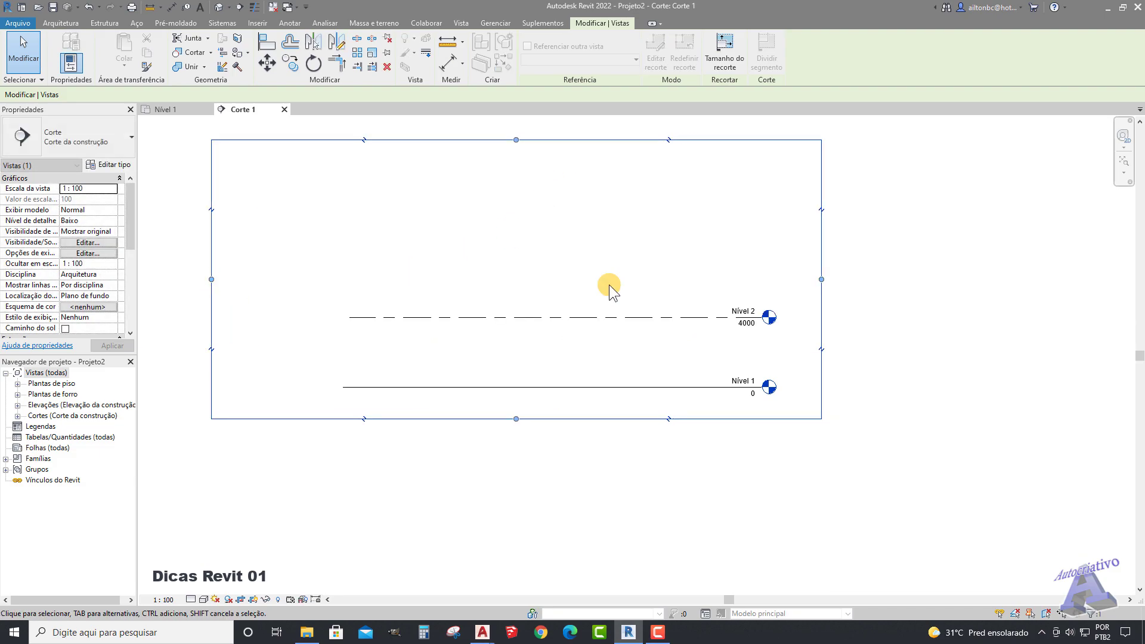
drag(822, 279, 975, 279)
middle_drag(822, 330, 898, 317)
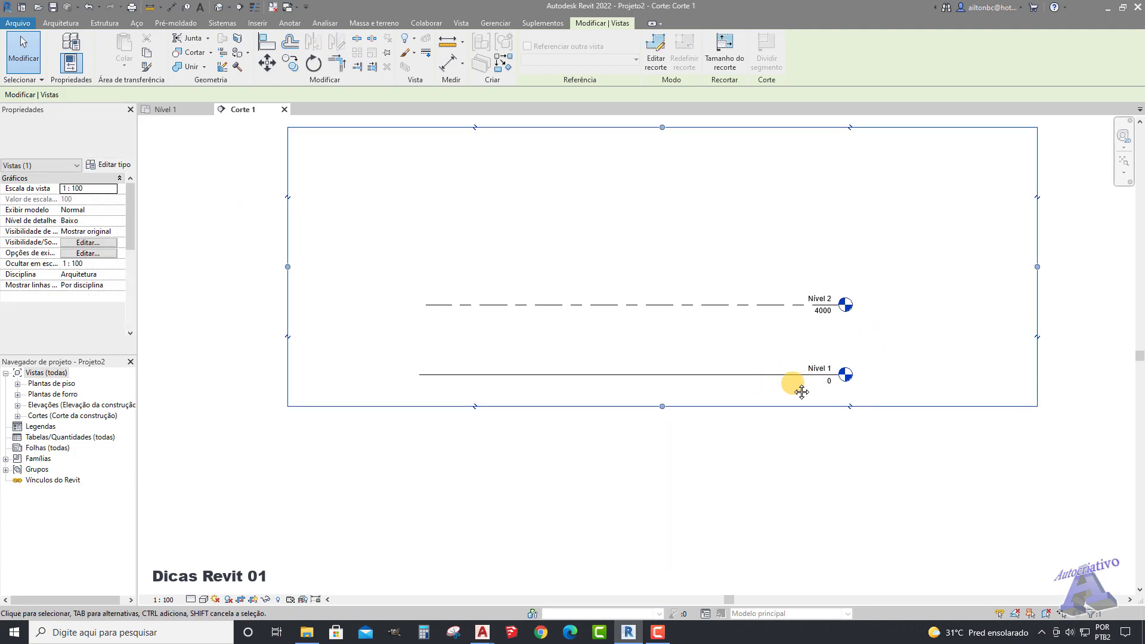
drag(662, 407, 672, 506)
middle_drag(690, 302, 643, 356)
middle_drag(547, 314, 542, 298)
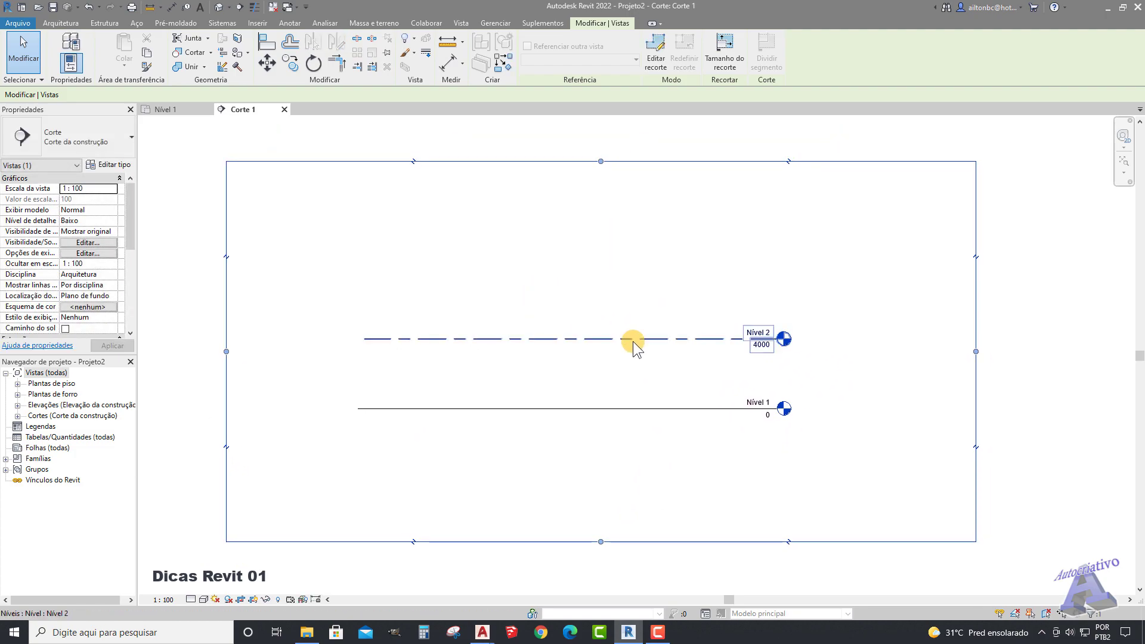
Step: Compare the Nível 1 and Nível 2 lines in the section view with the Nível 1 floor plan
scroll(669, 367, up, 1)
scroll(669, 367, up, 1)
middle_drag(670, 370, 761, 346)
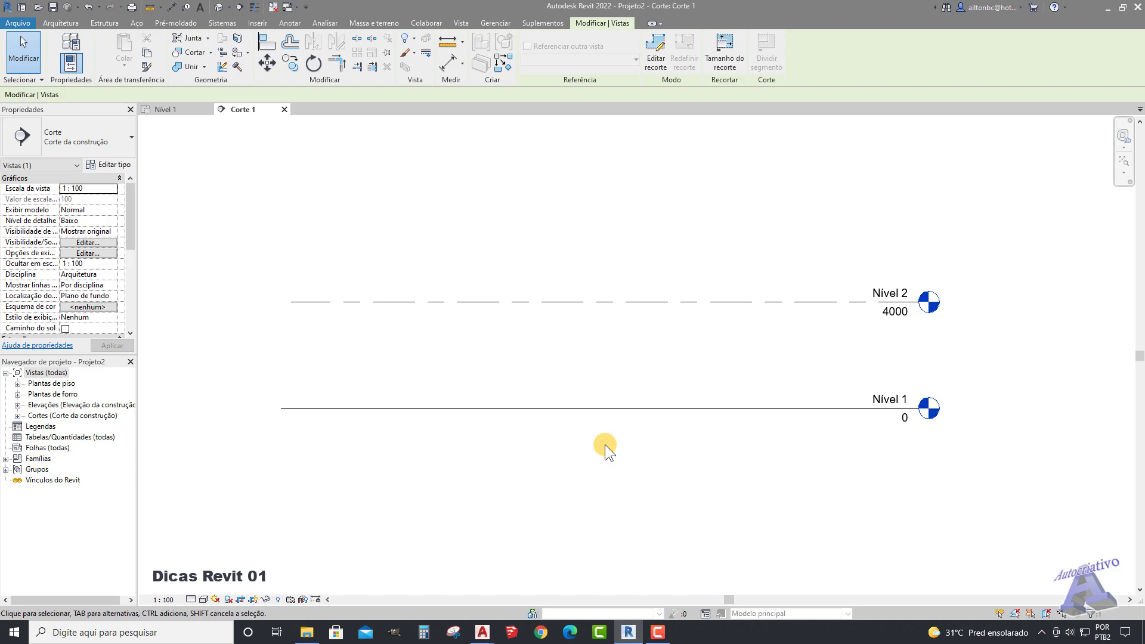
click(169, 107)
scroll(561, 345, down, 4)
click(775, 384)
middle_drag(726, 332, 766, 555)
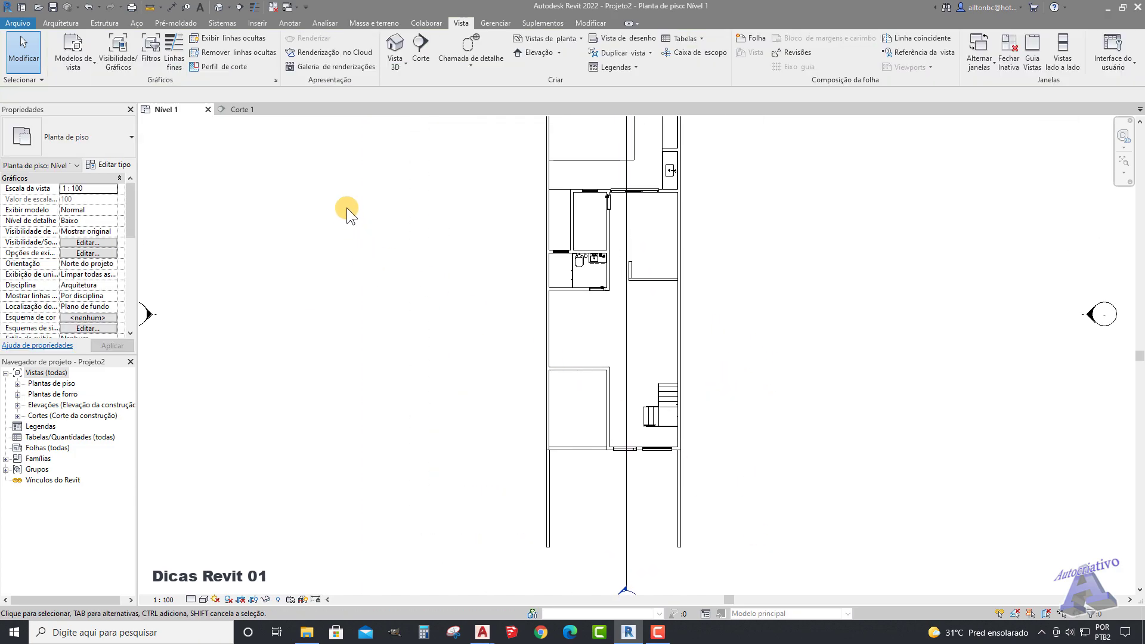
click(252, 112)
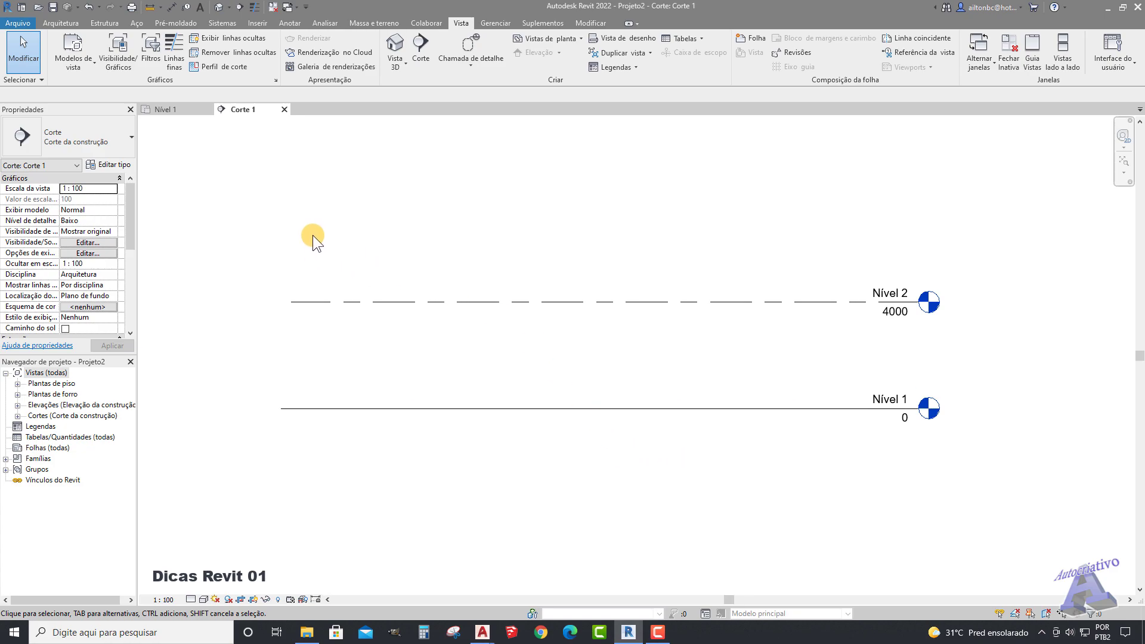
Step: Open the default 3D view and inspect the Nível 1 and Nível 2 markers beside the imported plan
click(218, 7)
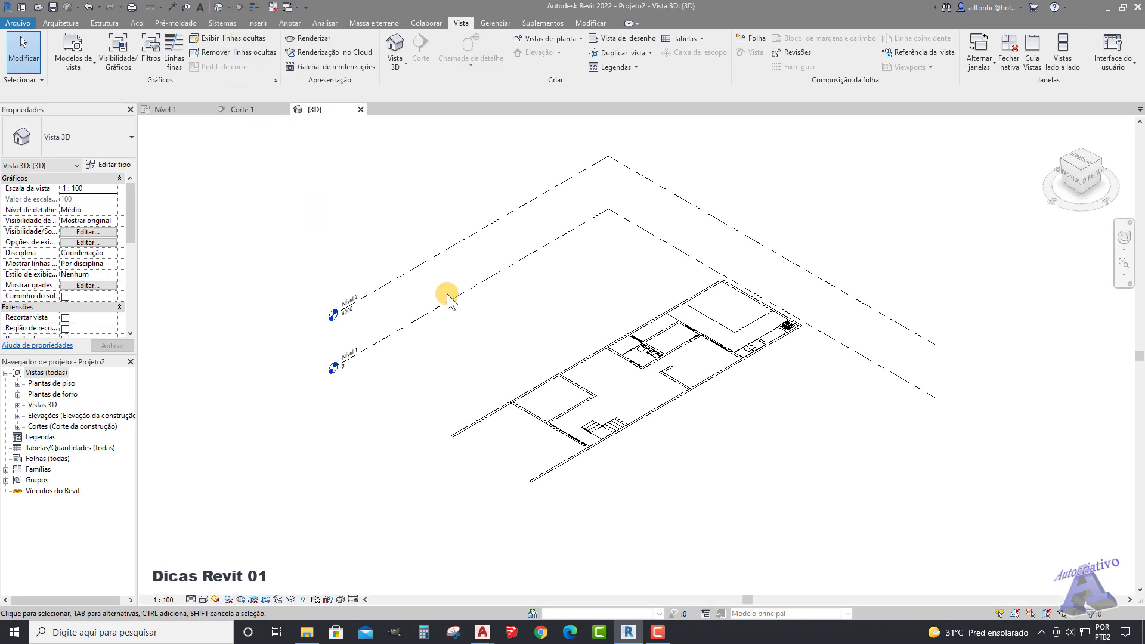
middle_drag(815, 429, 818, 461)
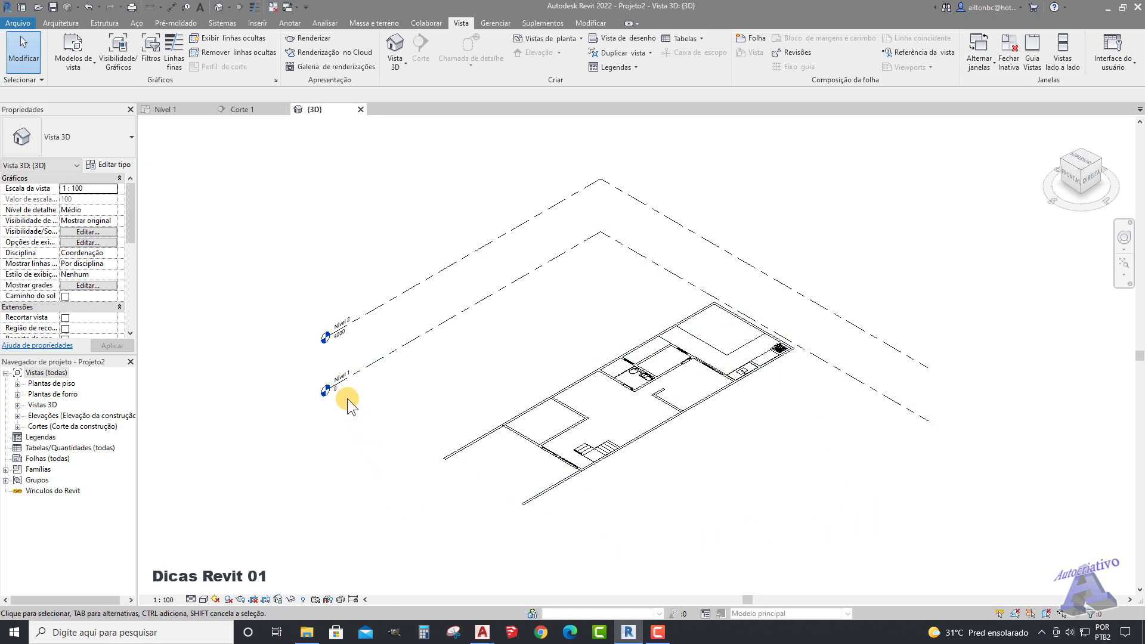
scroll(349, 402, up, 6)
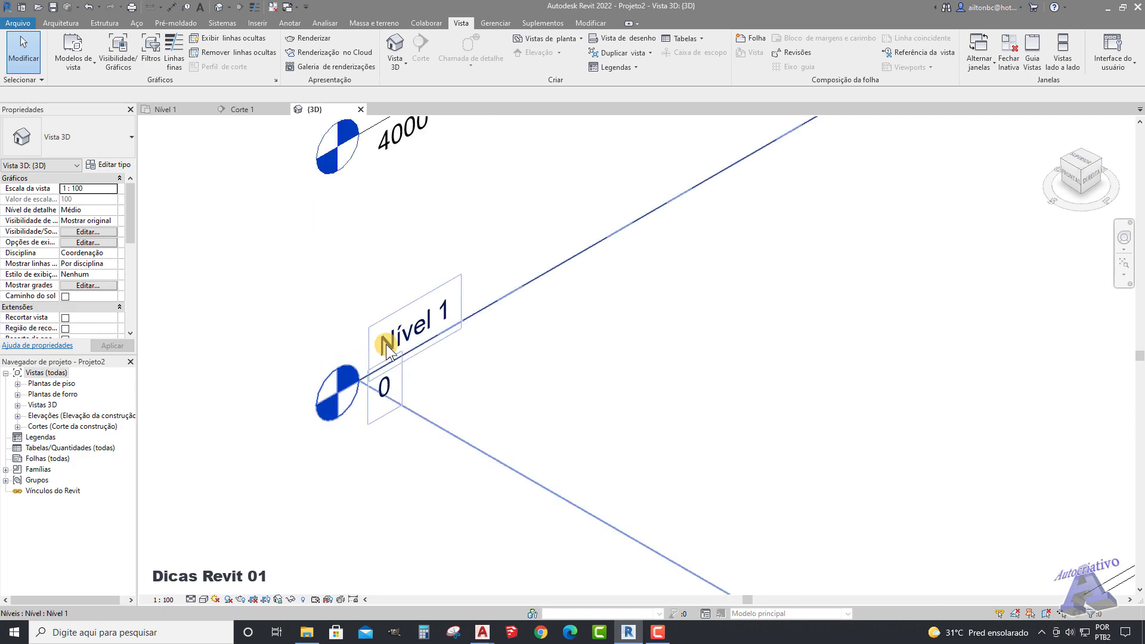
scroll(334, 358, down, 6)
middle_drag(286, 370, 228, 361)
scroll(228, 360, down, 1)
scroll(291, 359, down, 1)
middle_drag(298, 360, 327, 347)
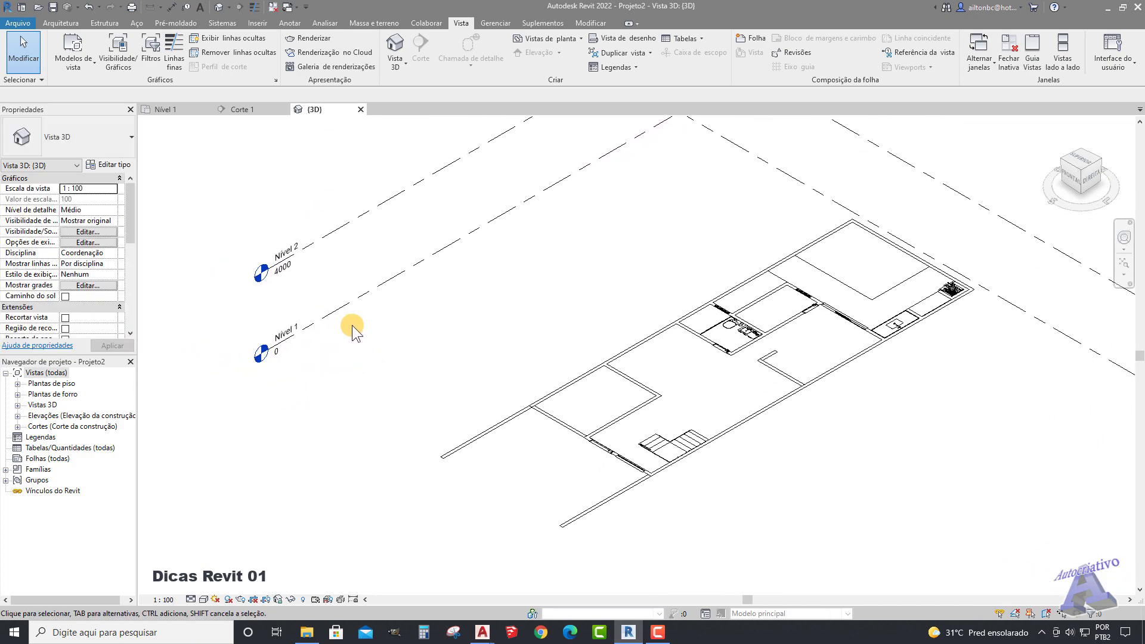
scroll(350, 322, down, 1)
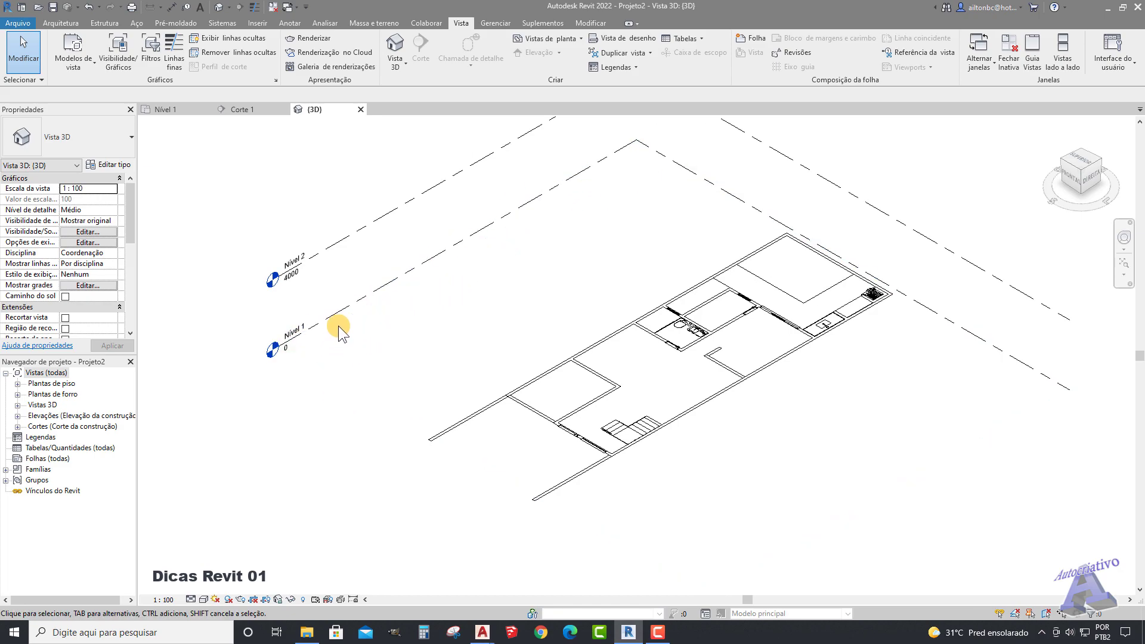
Step: Select the Nível 1 and Nível 2 planes one after the other and examine their positions relative to the ground-floor plan
click(334, 316)
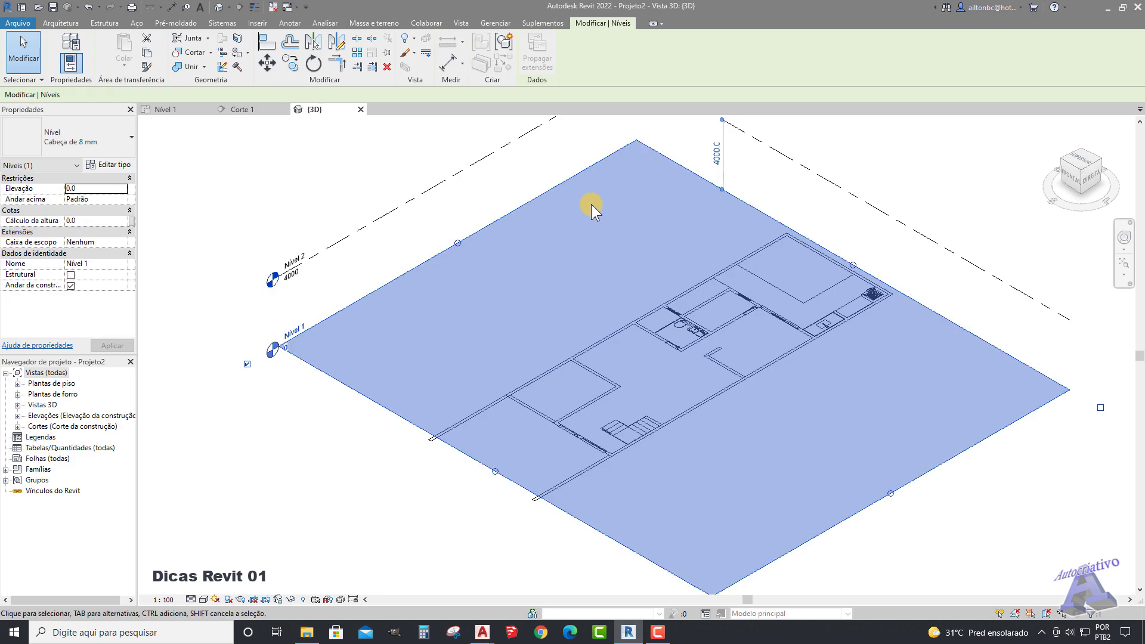
click(989, 484)
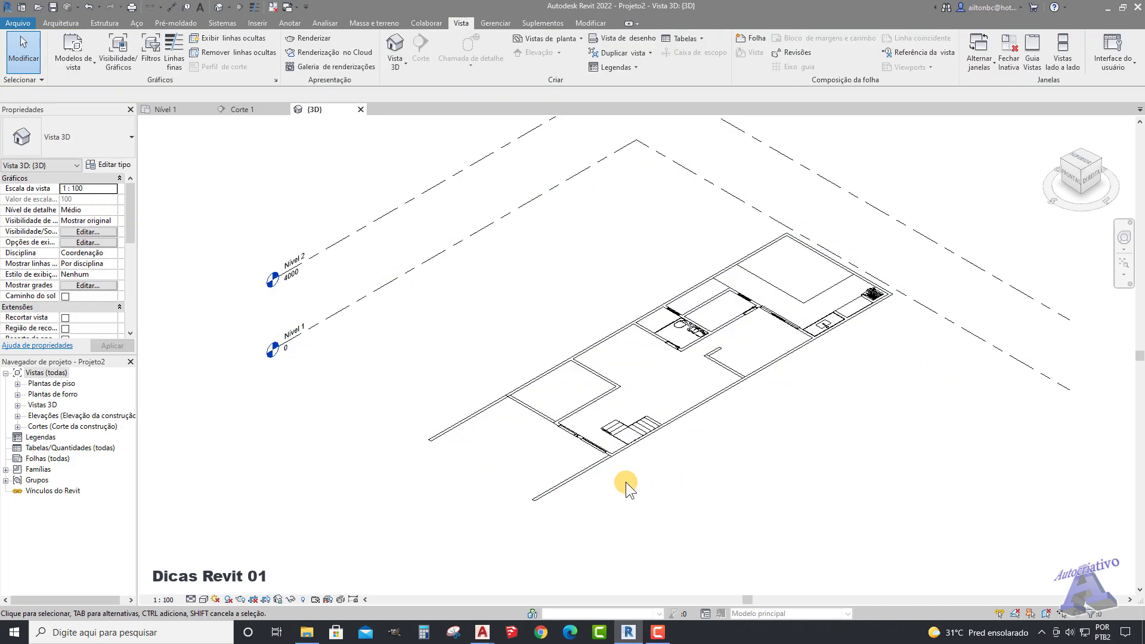
scroll(599, 471, up, 2)
scroll(599, 468, down, 1)
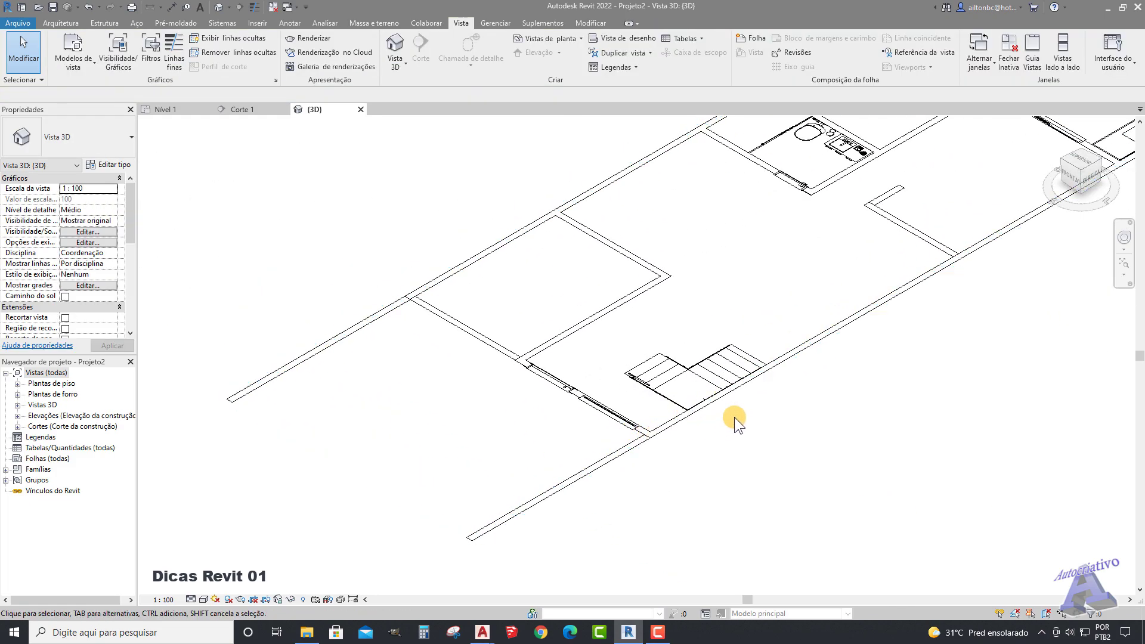
scroll(735, 422, down, 1)
scroll(686, 429, down, 1)
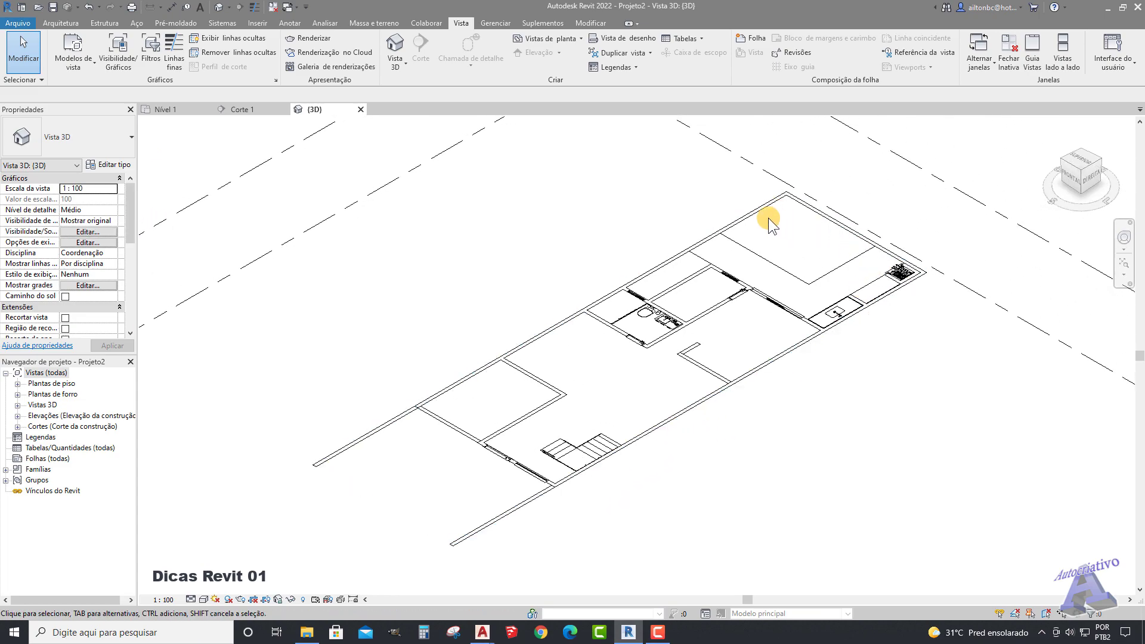
scroll(745, 256, down, 1)
scroll(742, 257, down, 1)
middle_drag(632, 242, 705, 342)
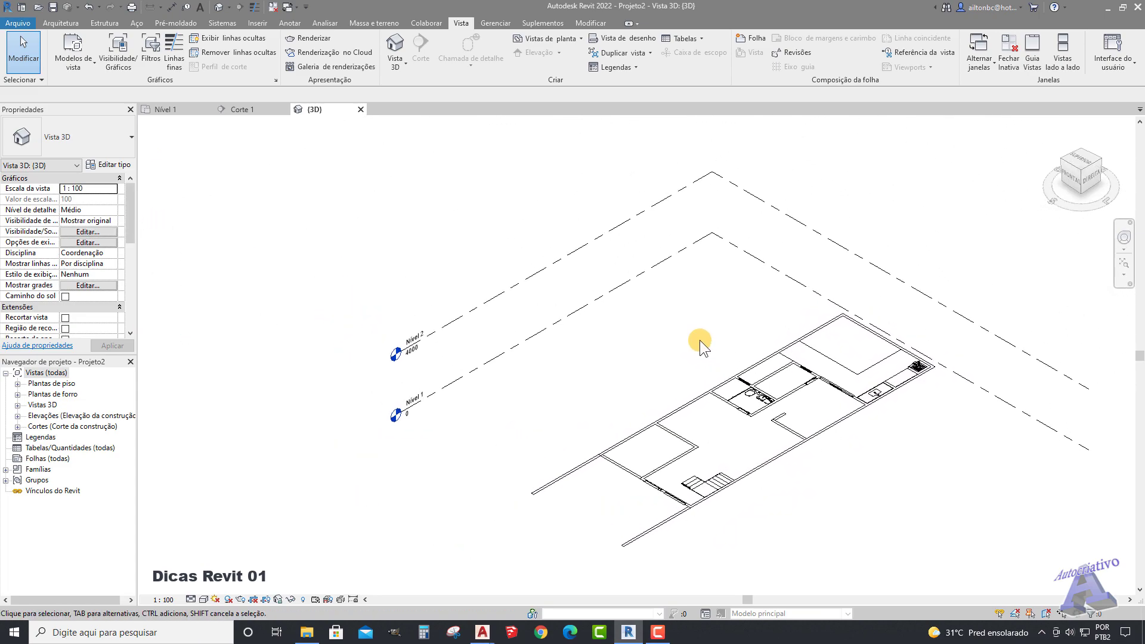
click(534, 277)
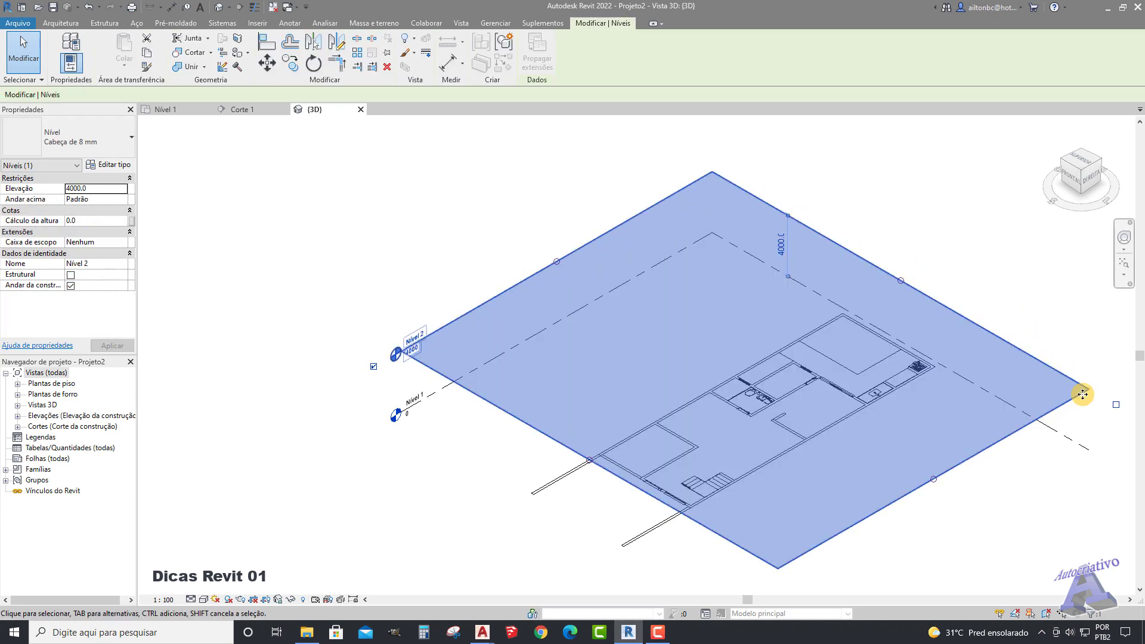
middle_drag(690, 365, 598, 333)
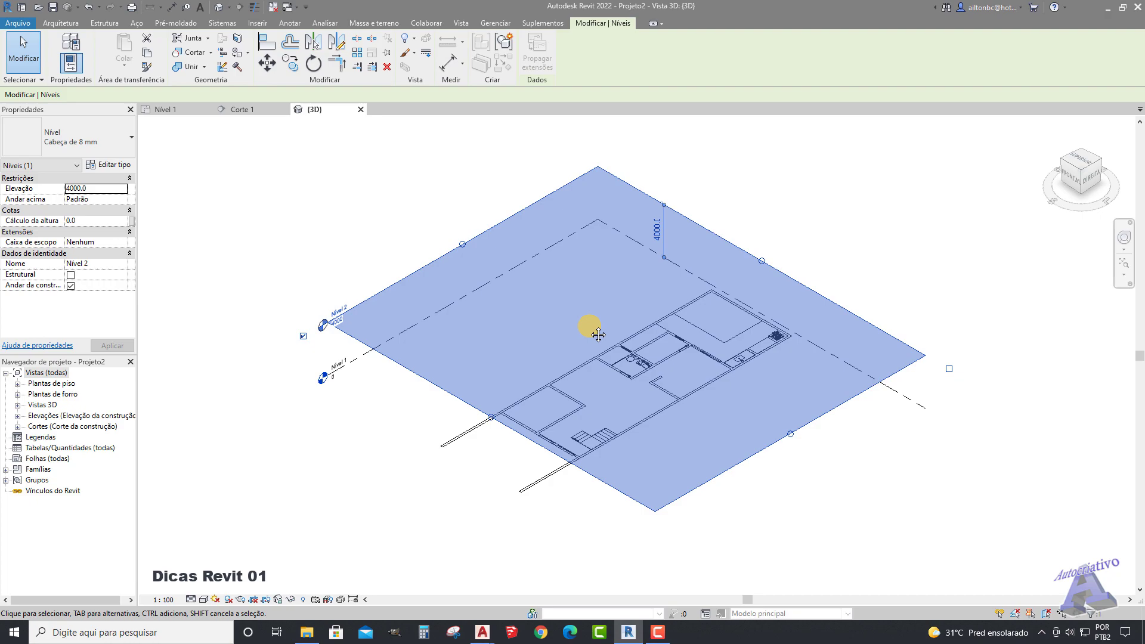
Step: Inspect the selected Nível 2 plane above the imported plan from another 3D angle, and clear the selection
shift+middle_drag(592, 307, 754, 336)
shift+middle_drag(744, 334, 813, 493)
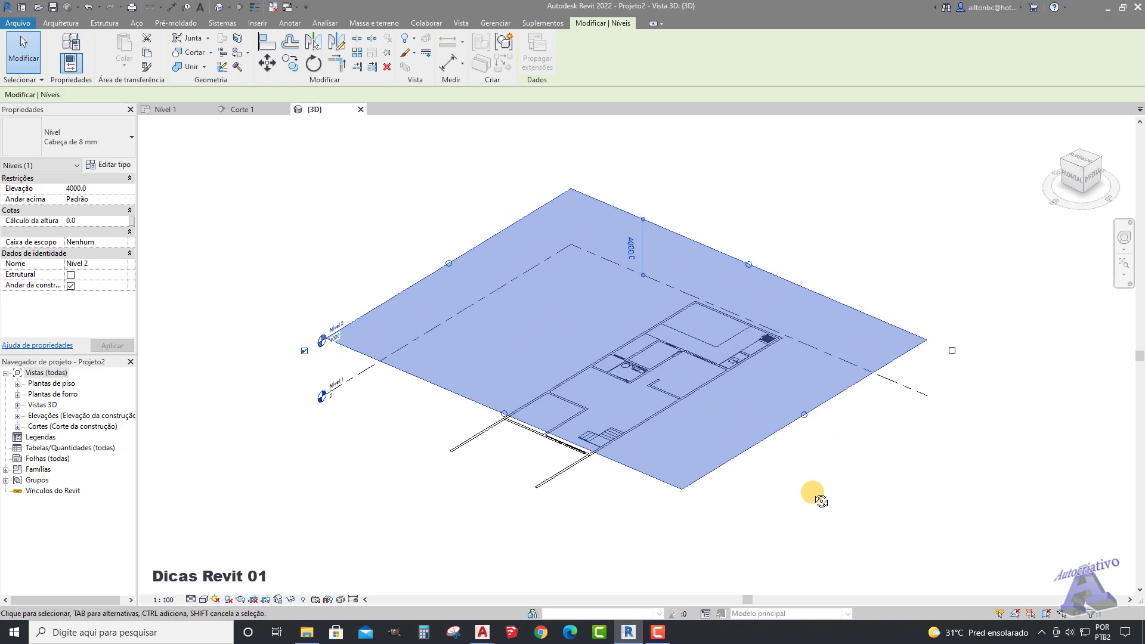
click(882, 473)
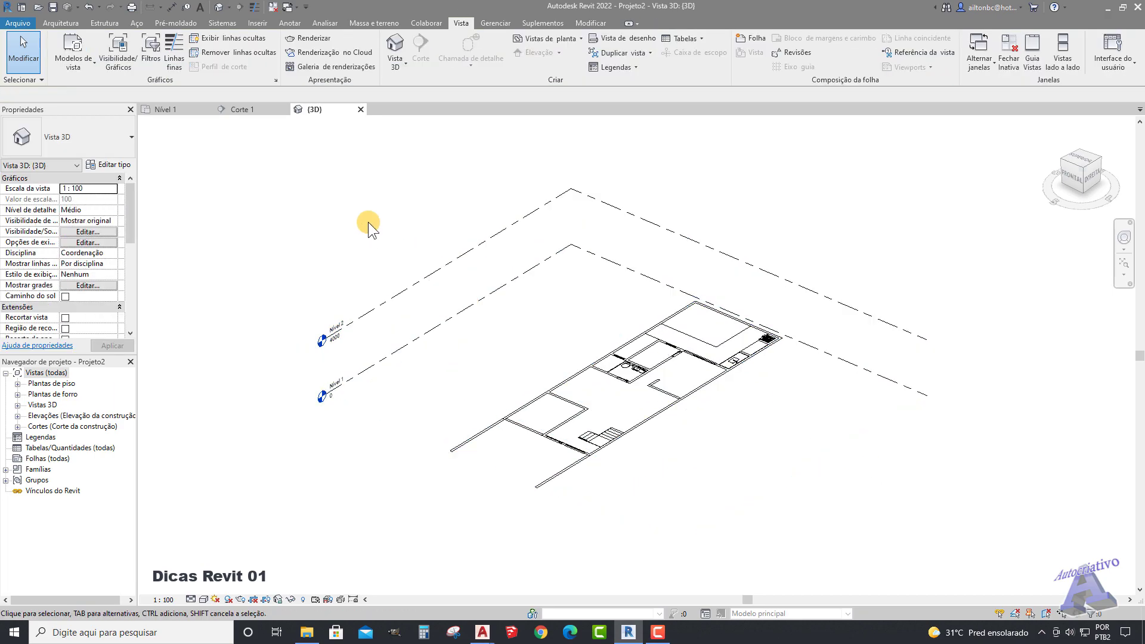
Step: From the Corte 1 section view, set the project's Distância units in the Comum discipline to Metros with 2 decimal places
click(255, 109)
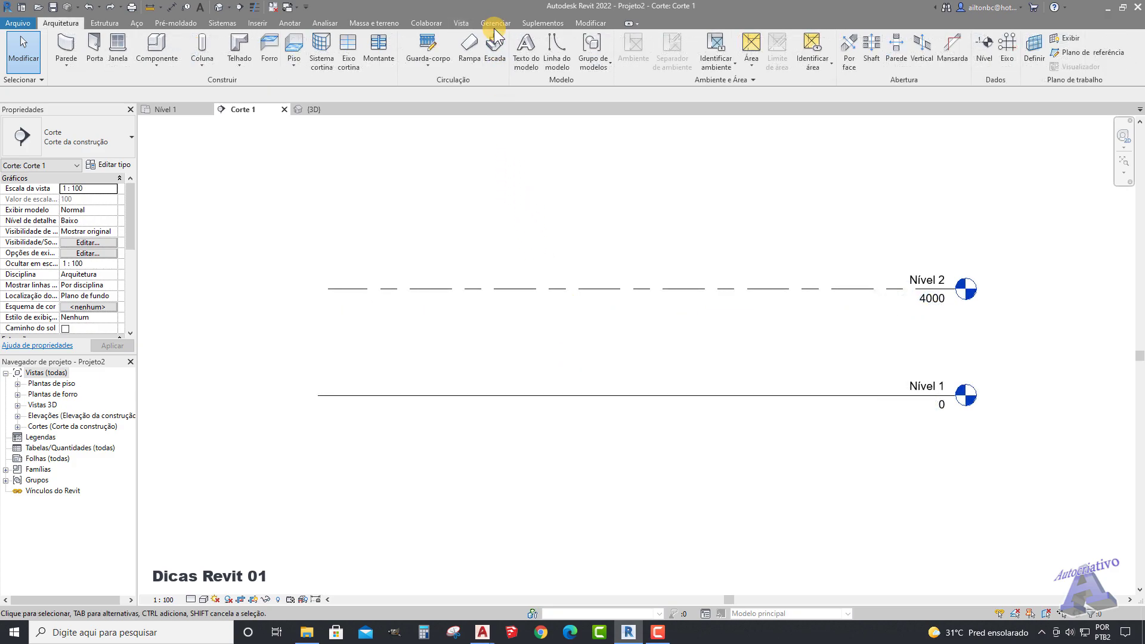
click(495, 23)
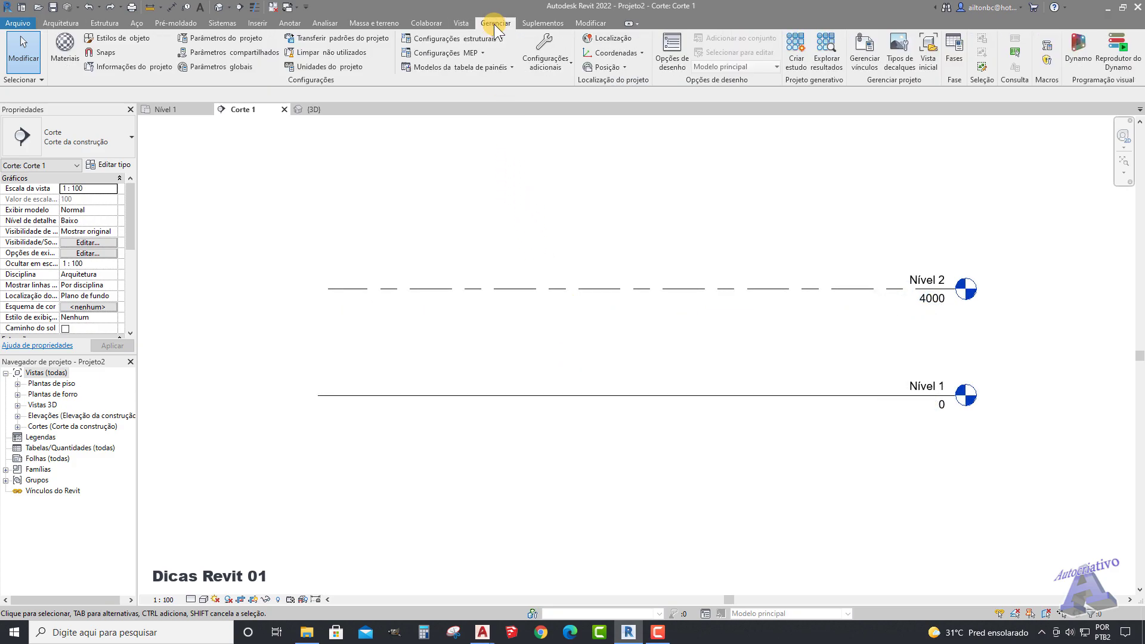
click(324, 67)
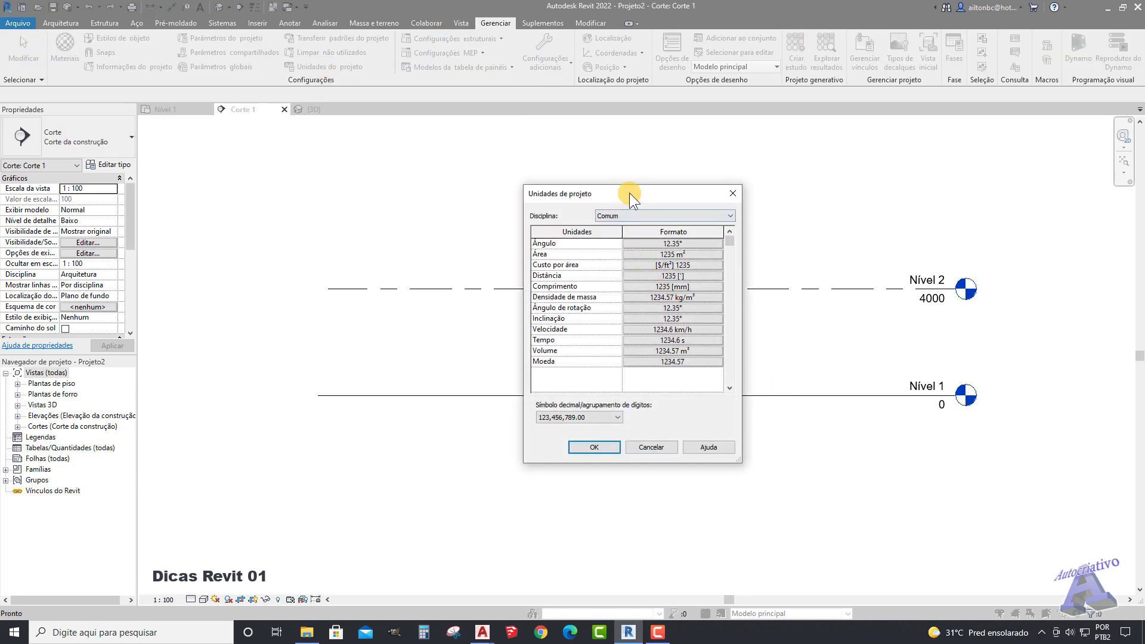
drag(628, 192, 644, 194)
click(700, 215)
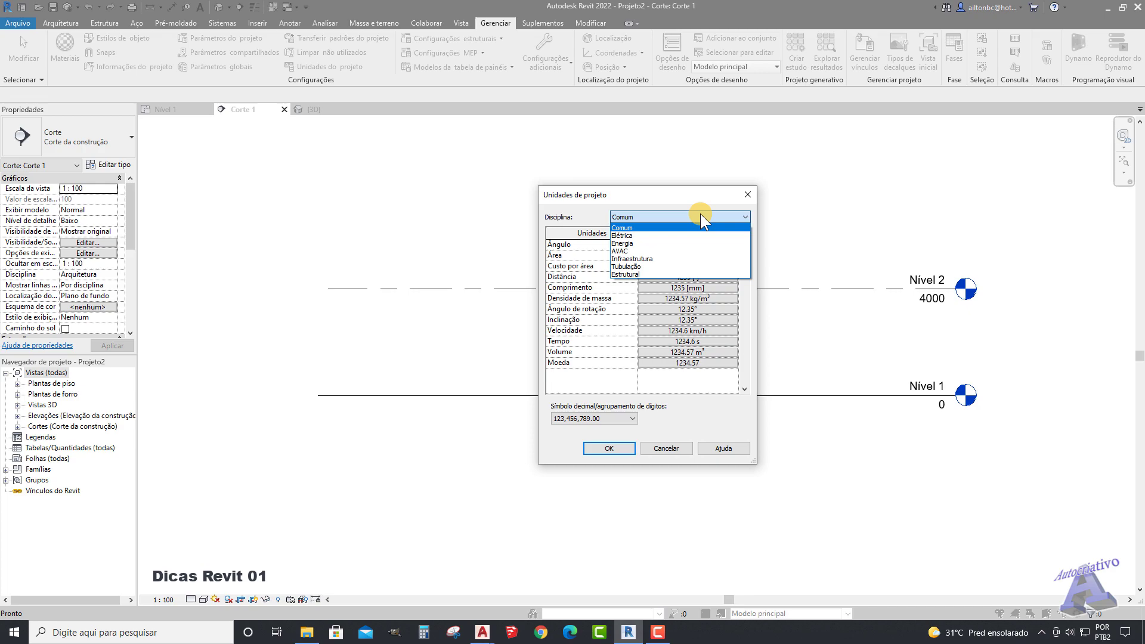
click(635, 227)
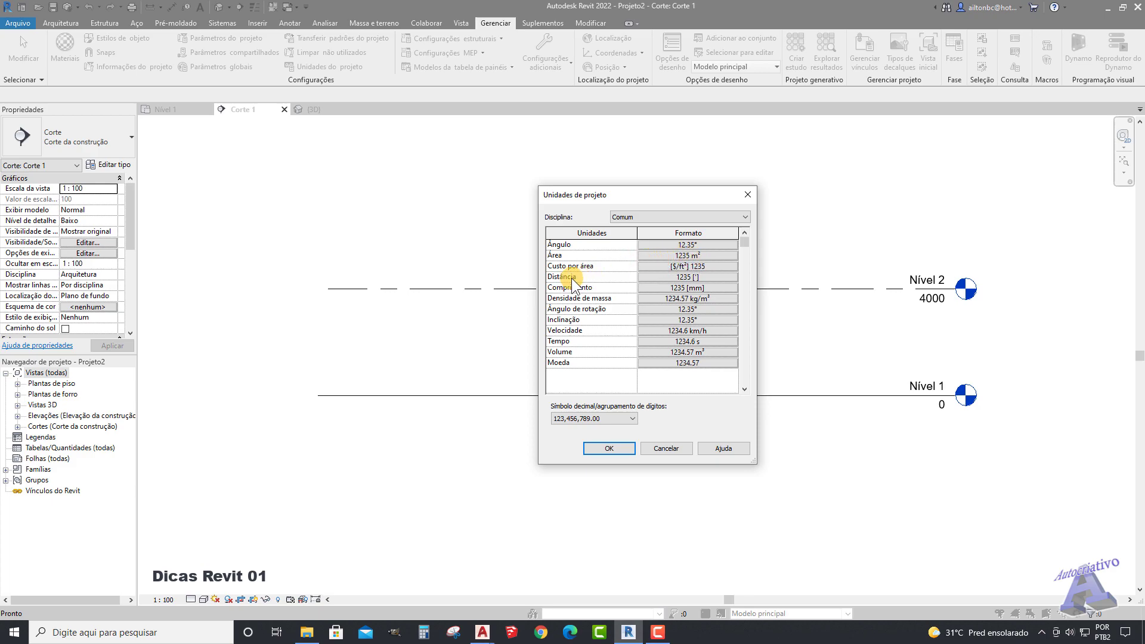
click(685, 277)
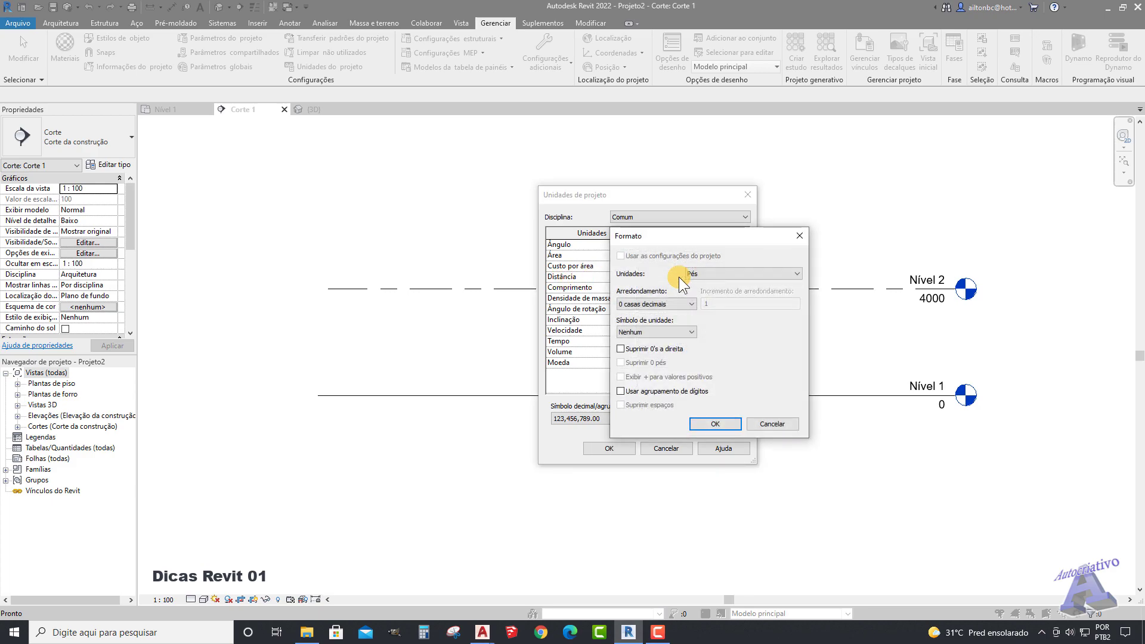
click(724, 275)
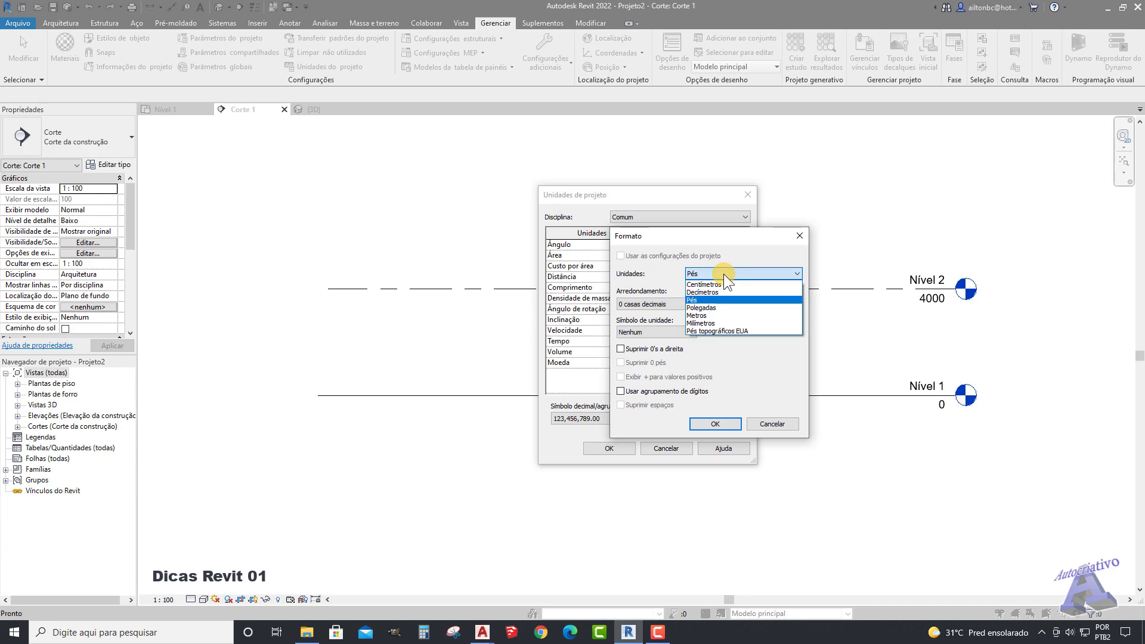
click(702, 316)
click(685, 304)
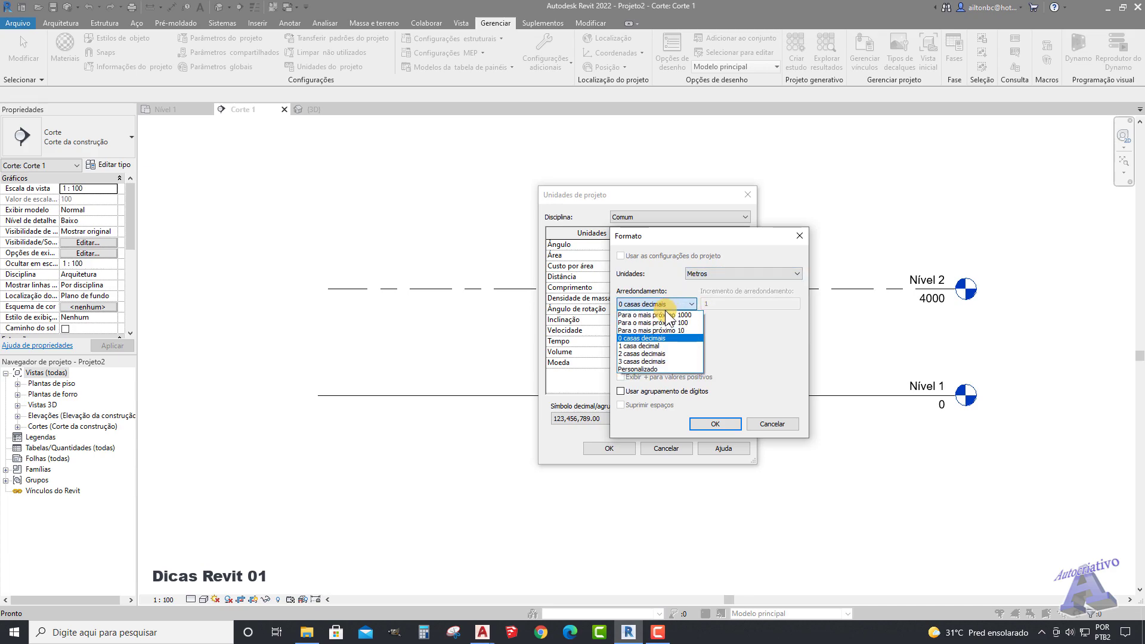
click(662, 354)
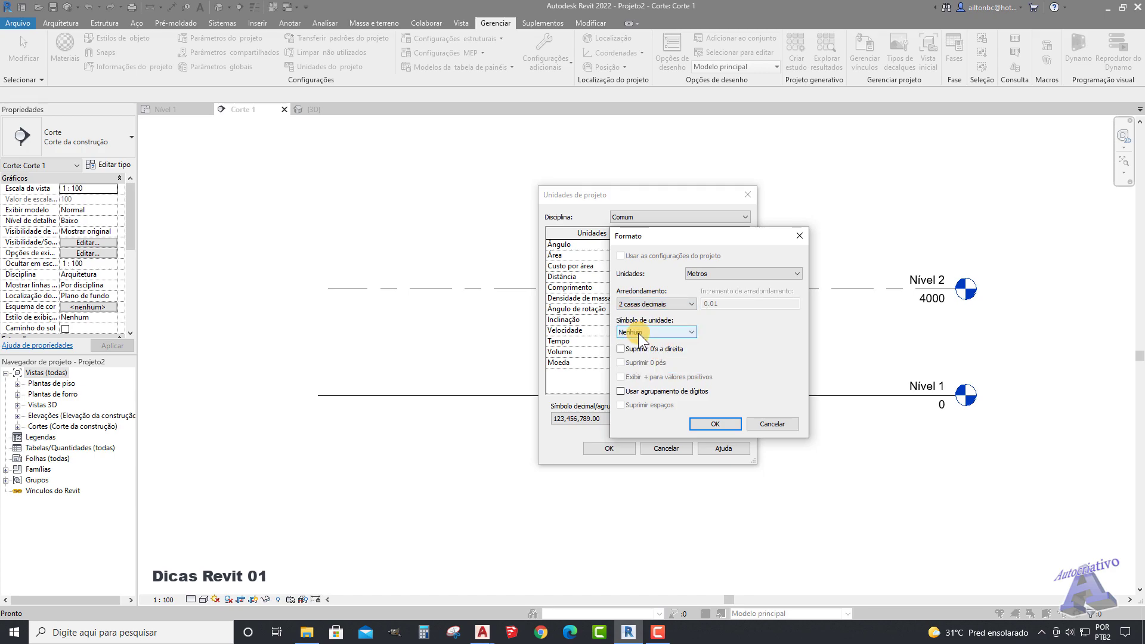
click(718, 424)
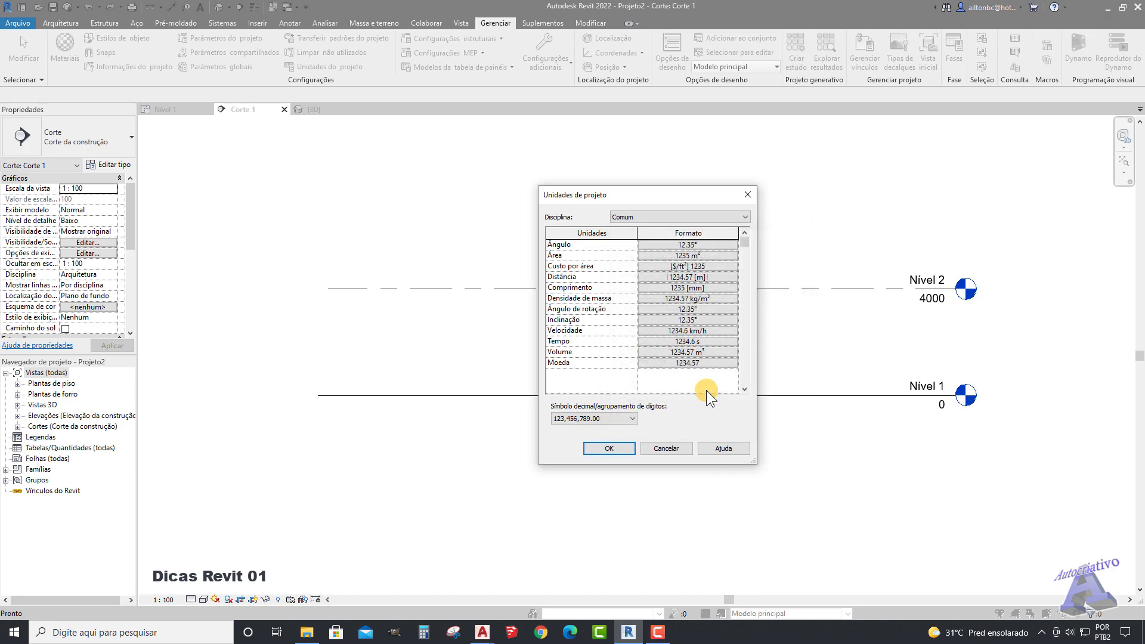
Step: Set the project's Comprimento unit format to Metros with 2 decimal places
click(698, 288)
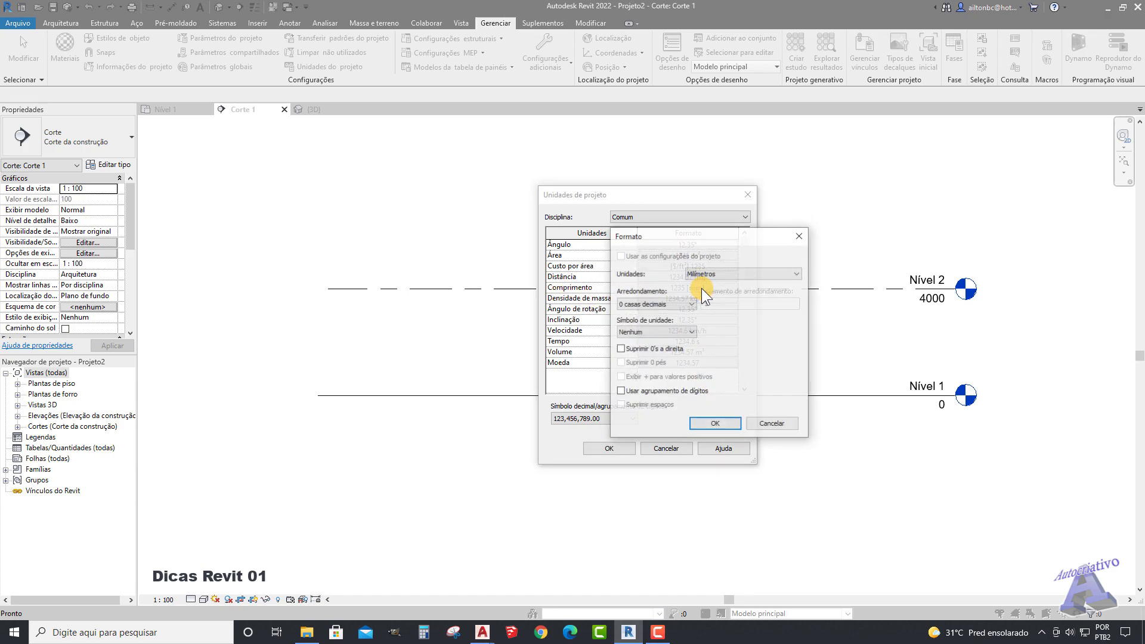
click(722, 275)
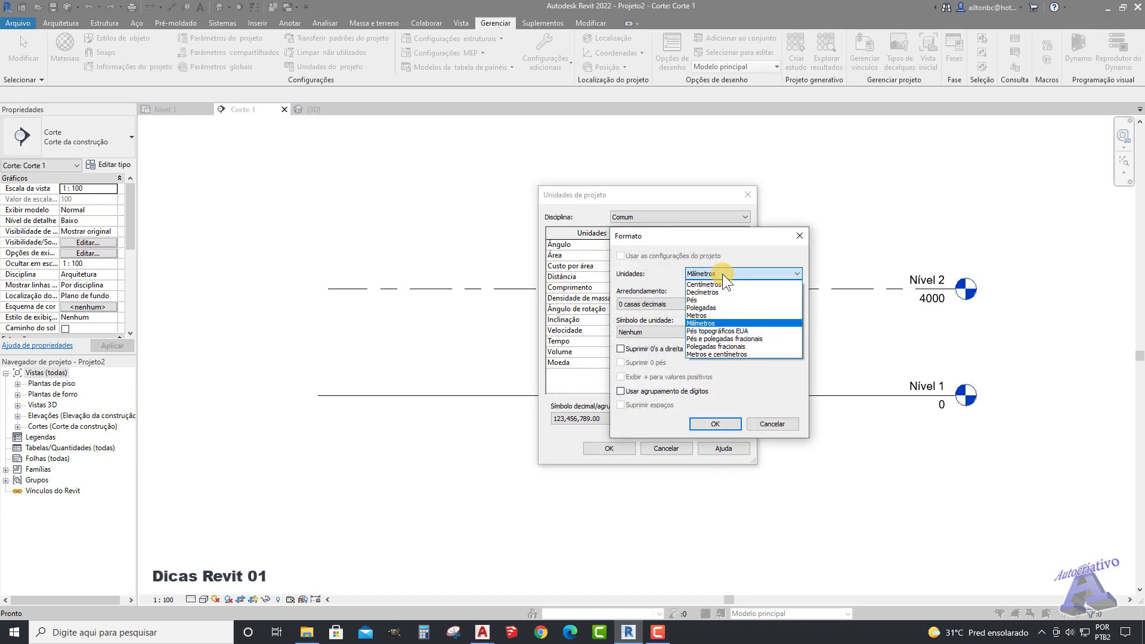
click(698, 315)
click(672, 306)
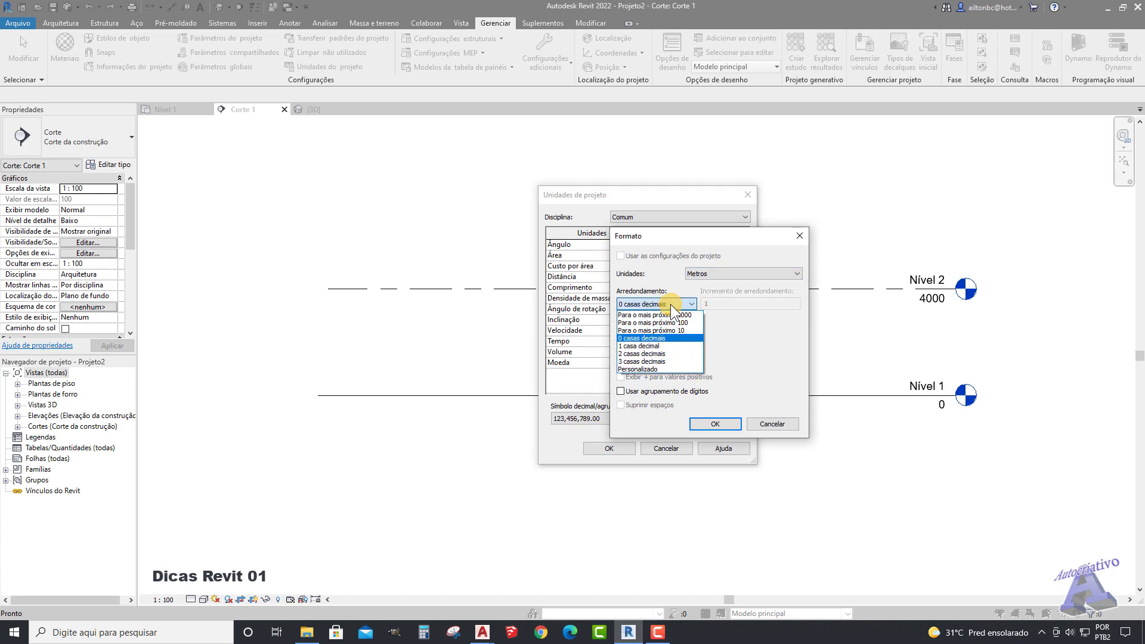
click(656, 353)
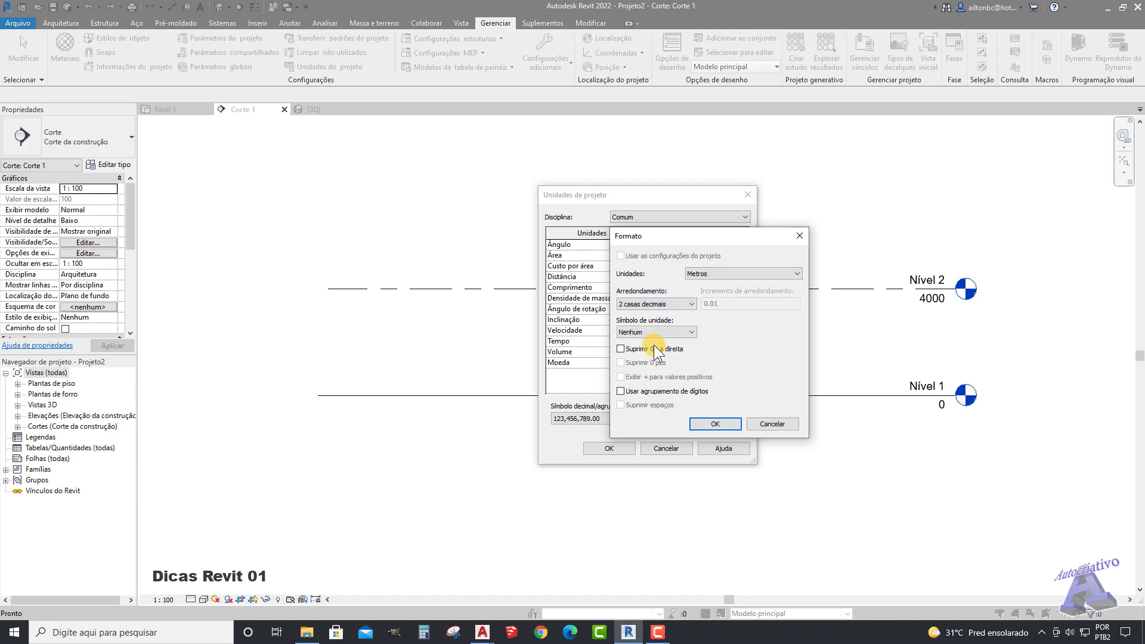
click(717, 424)
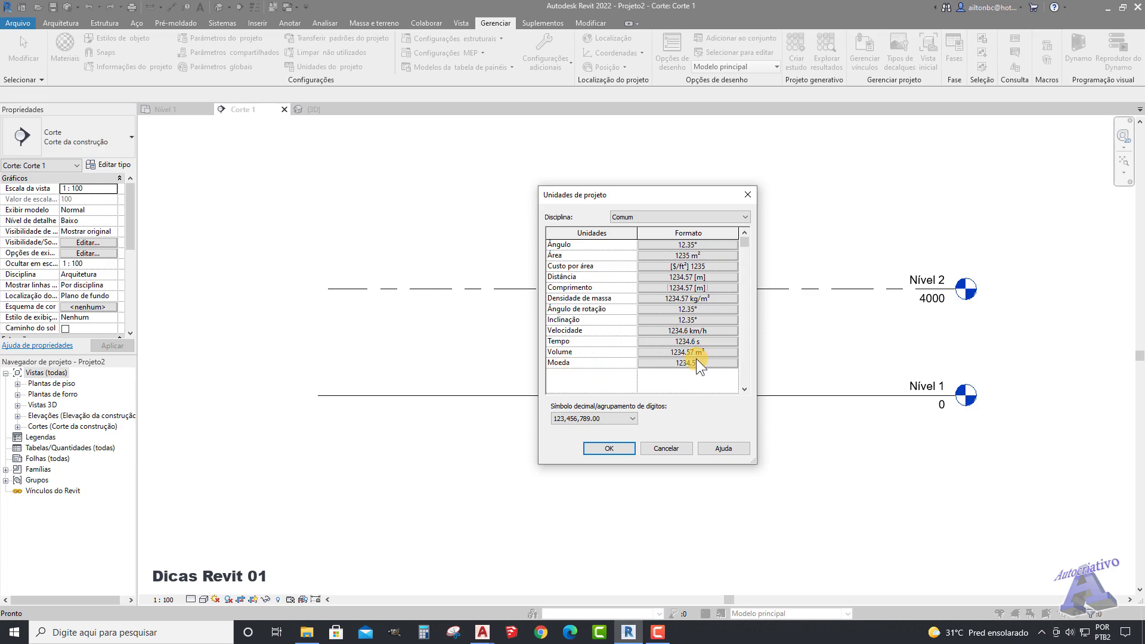
Step: Set the unit symbol of the project's Moeda format to $
click(688, 363)
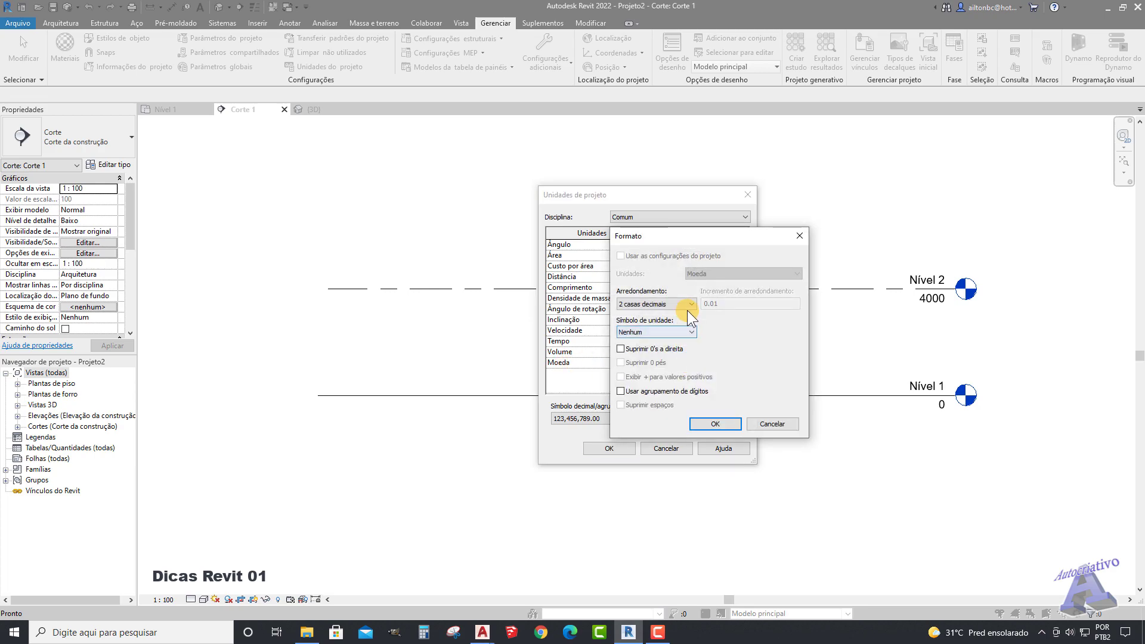
click(691, 332)
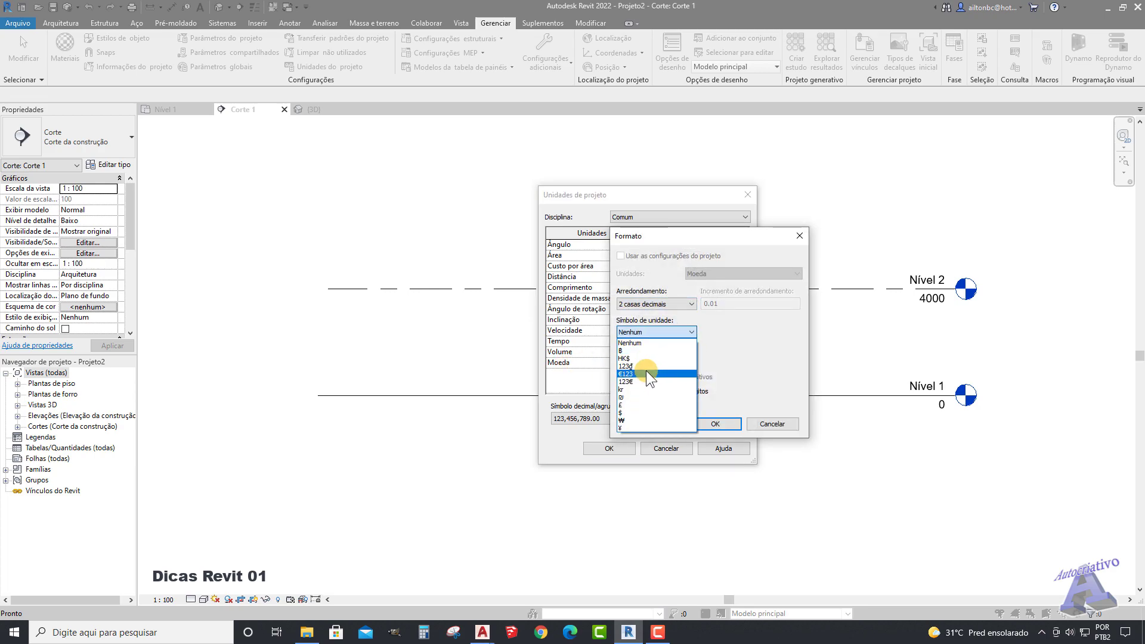
click(631, 413)
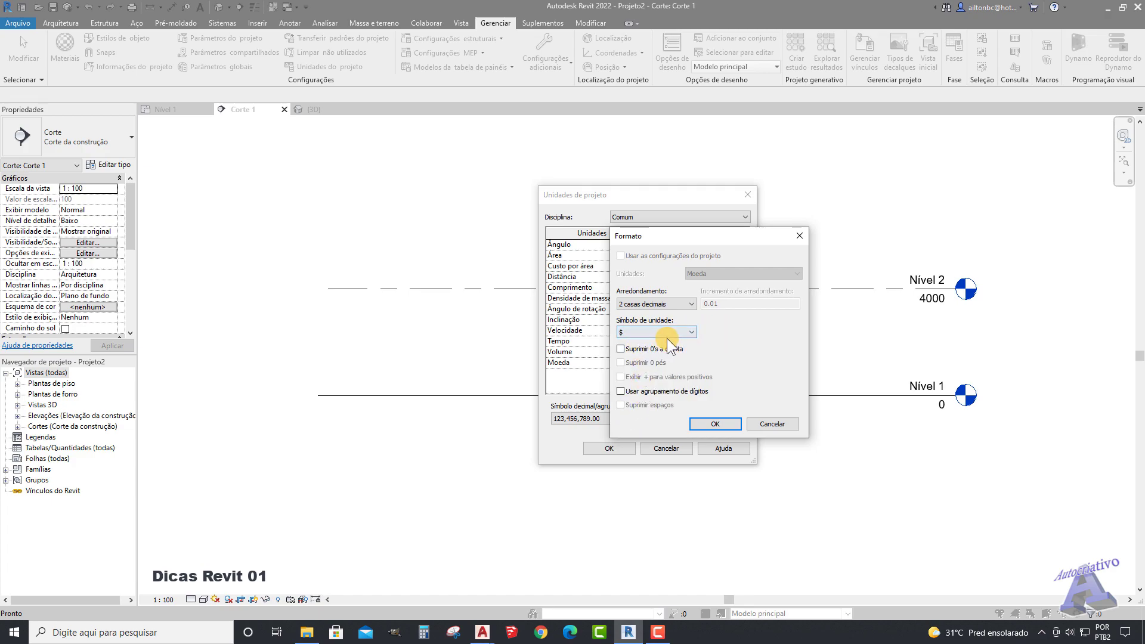
click(715, 423)
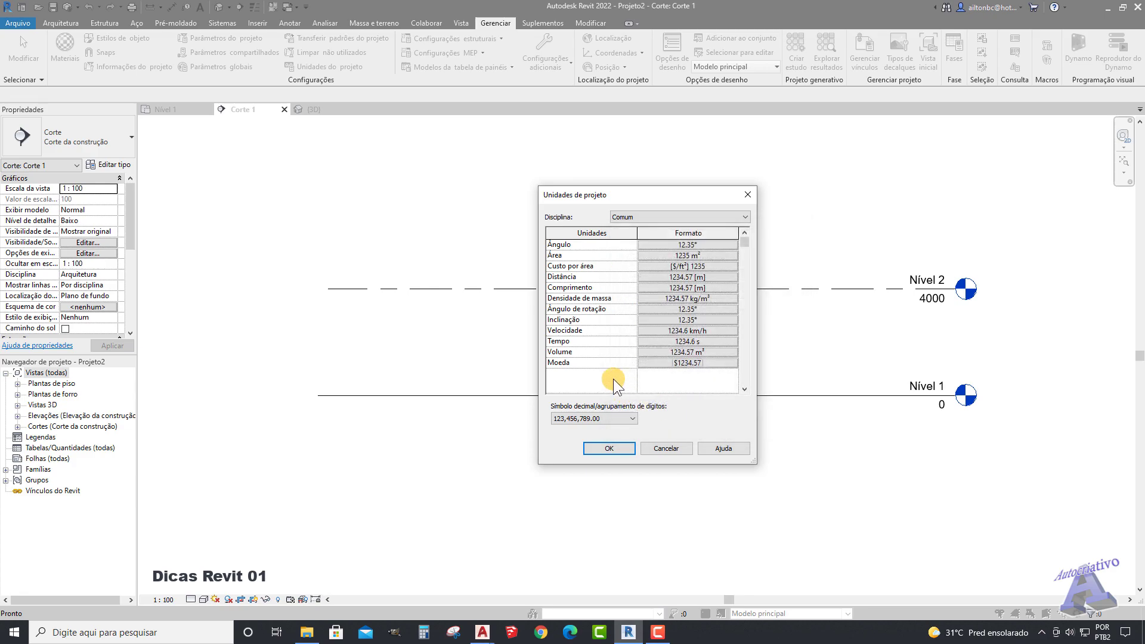
Step: Set the decimal symbol and digit grouping to 123.456.789,00 and apply the project units
click(630, 418)
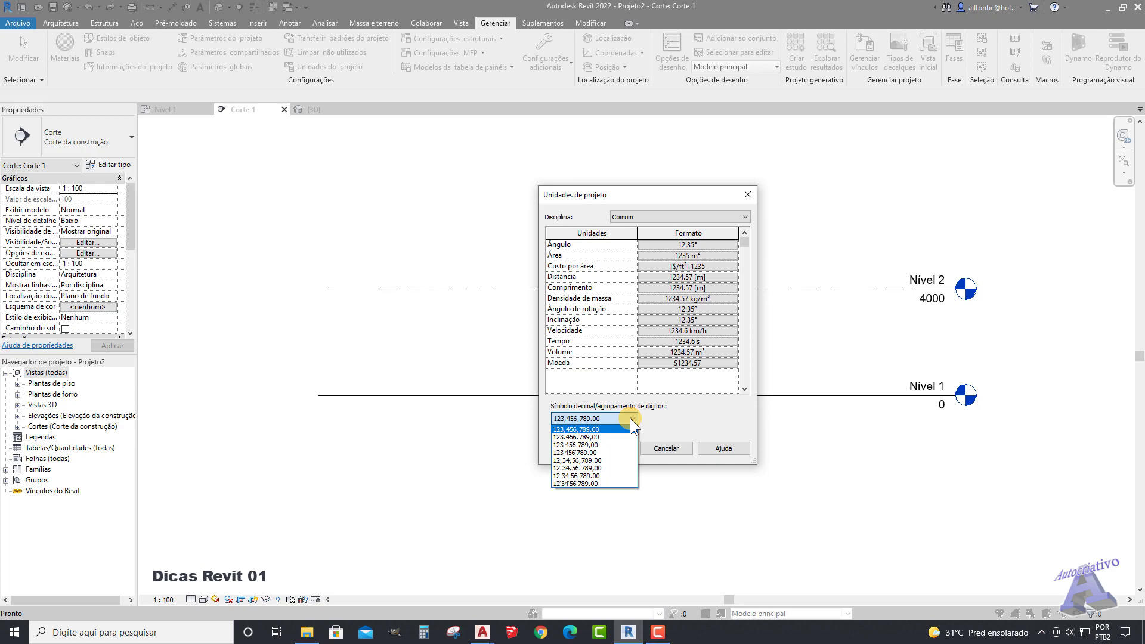
click(588, 437)
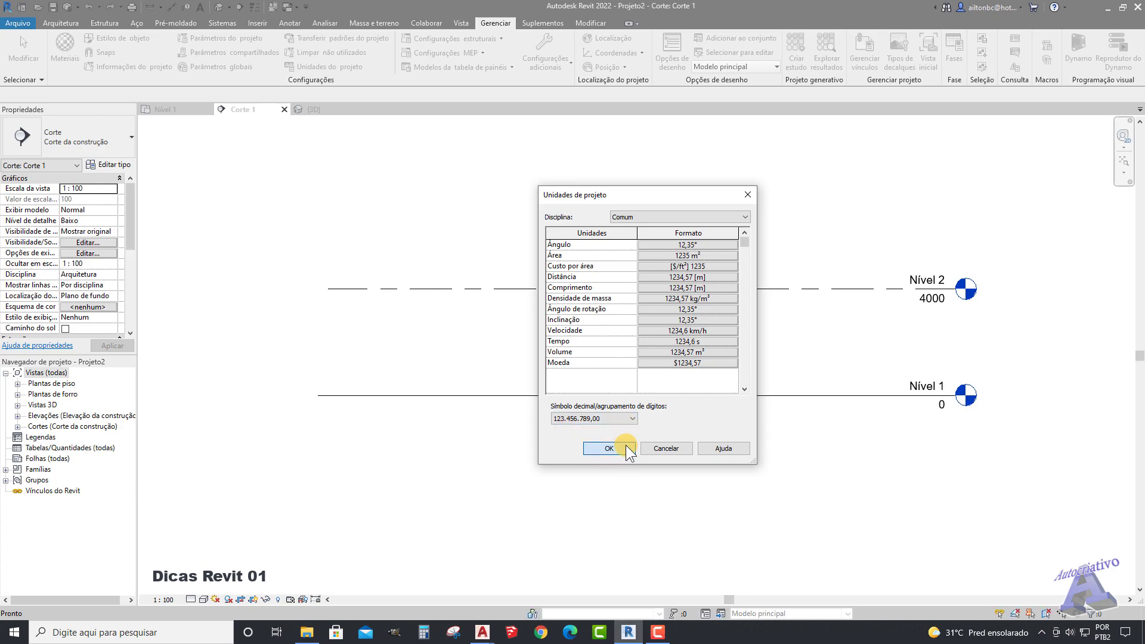
click(625, 444)
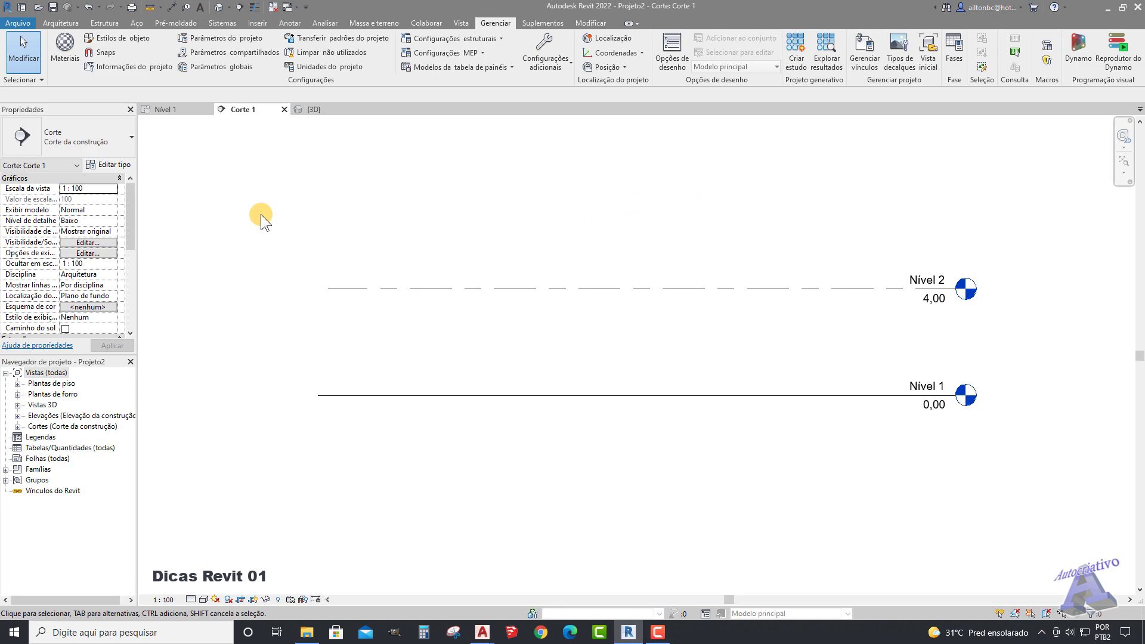
Step: Return to the Nível 1 floor plan with the whole imported plan and its section line in view
click(177, 112)
middle_drag(352, 276, 518, 337)
scroll(521, 332, down, 3)
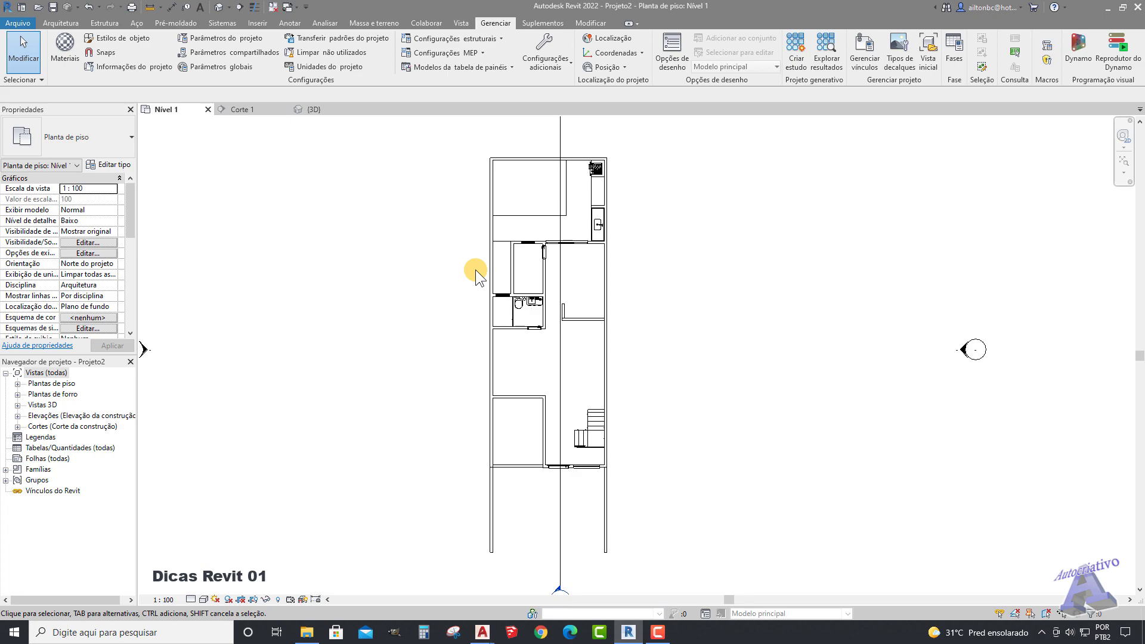
scroll(477, 233, down, 1)
middle_drag(473, 225, 481, 256)
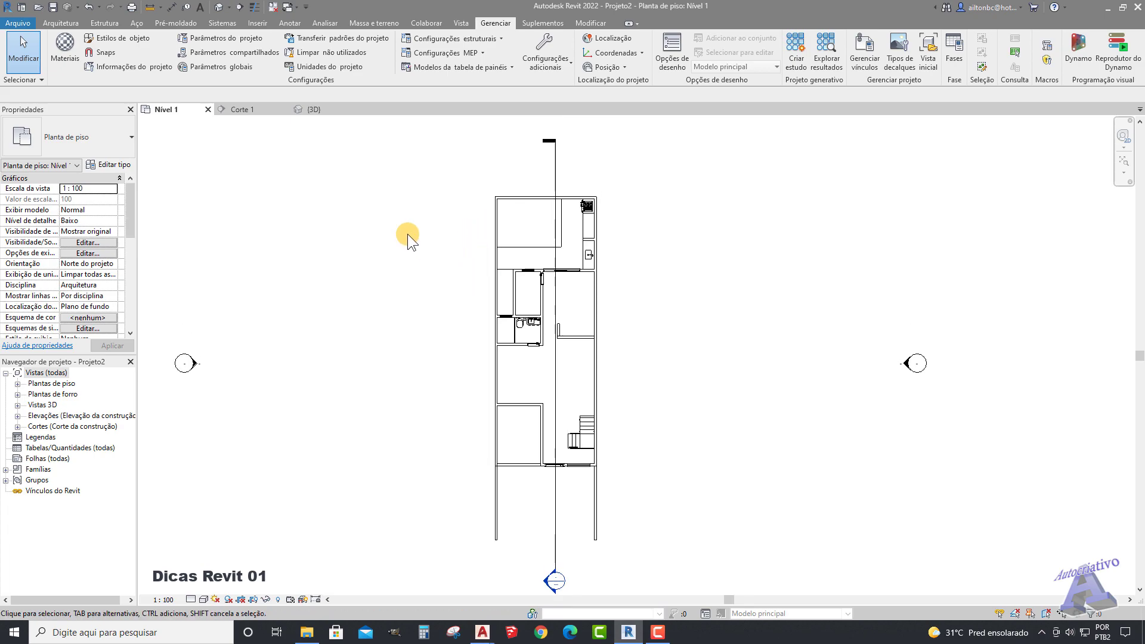
click(61, 23)
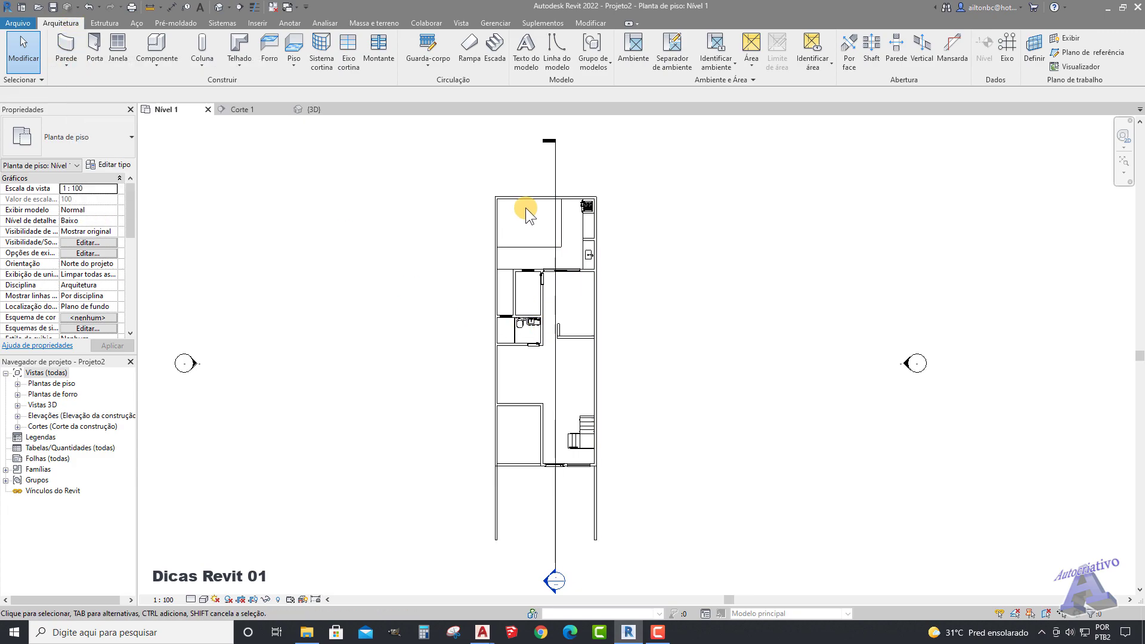
click(66, 63)
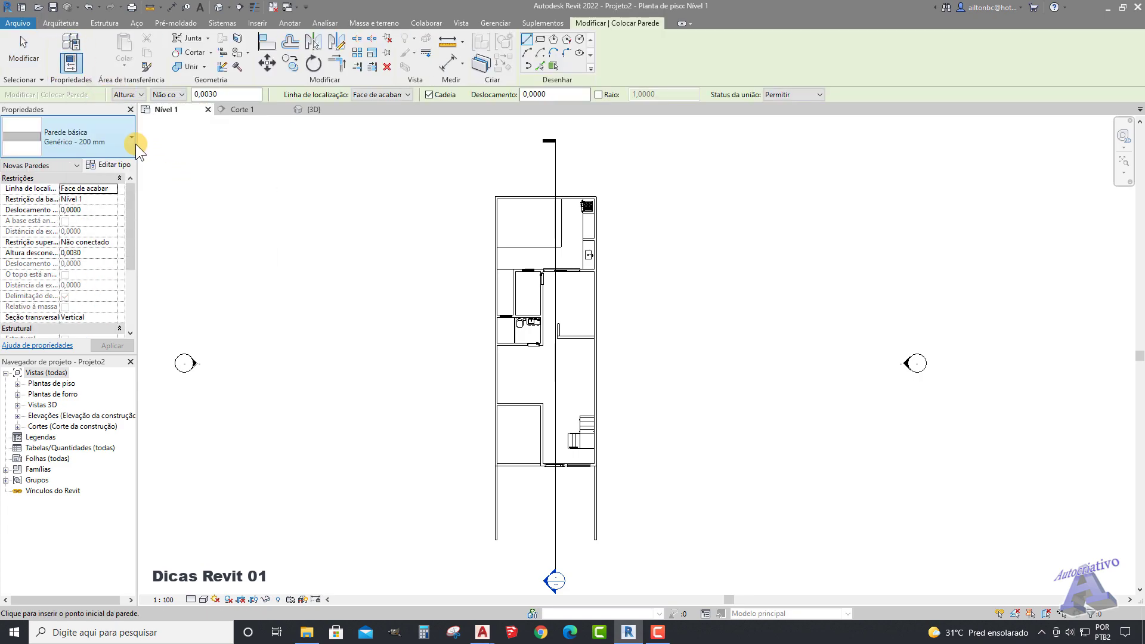
key(Escape)
key(Escape)
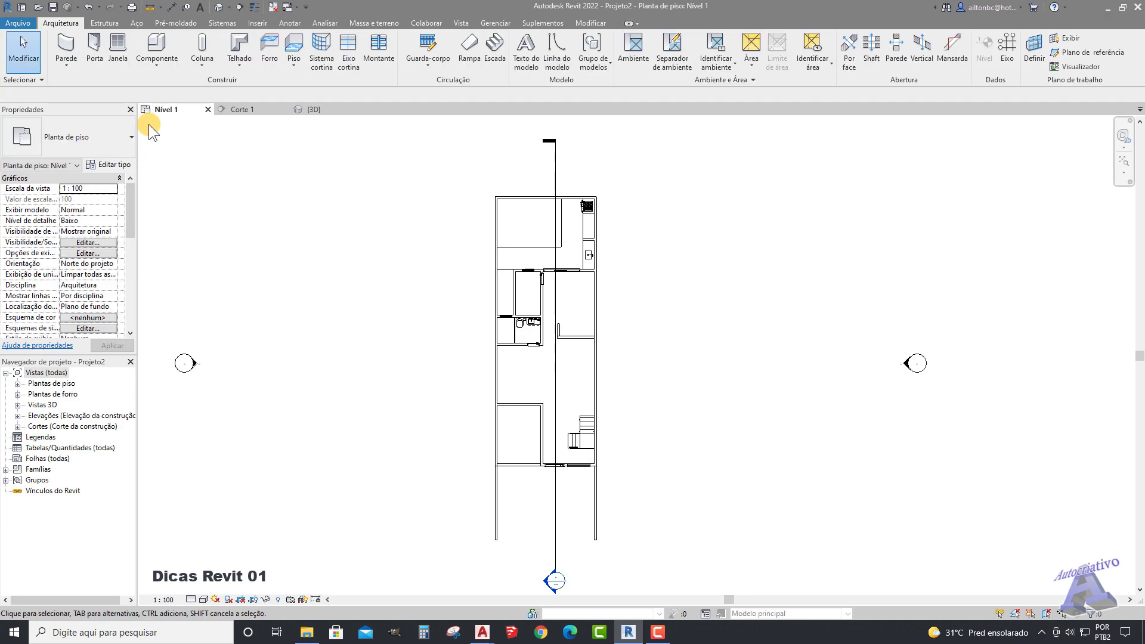
click(67, 71)
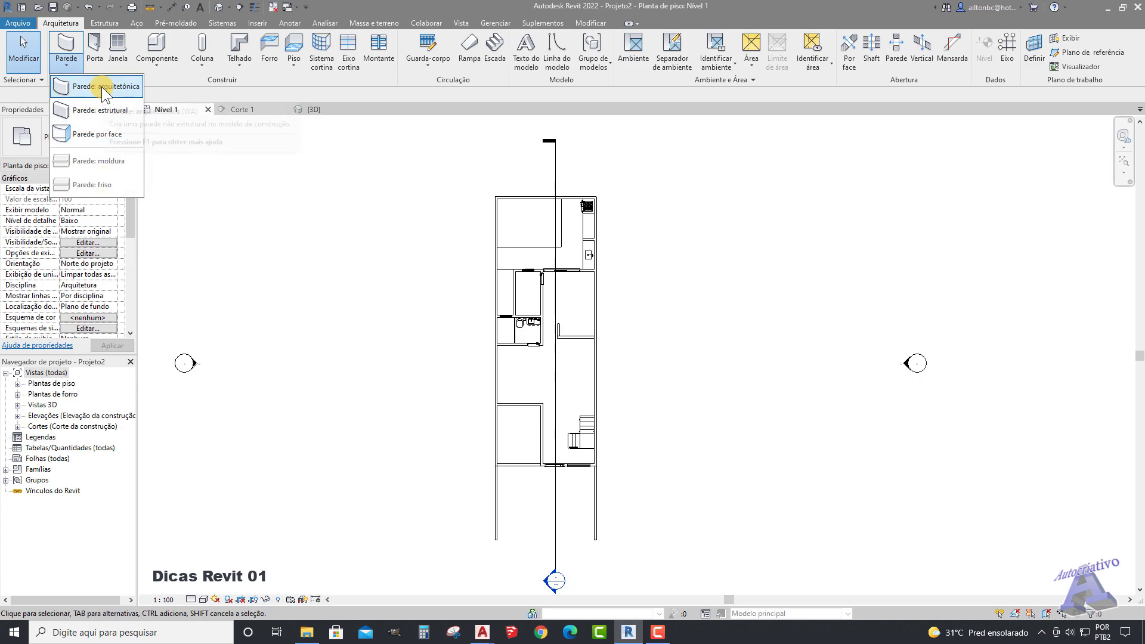
click(179, 133)
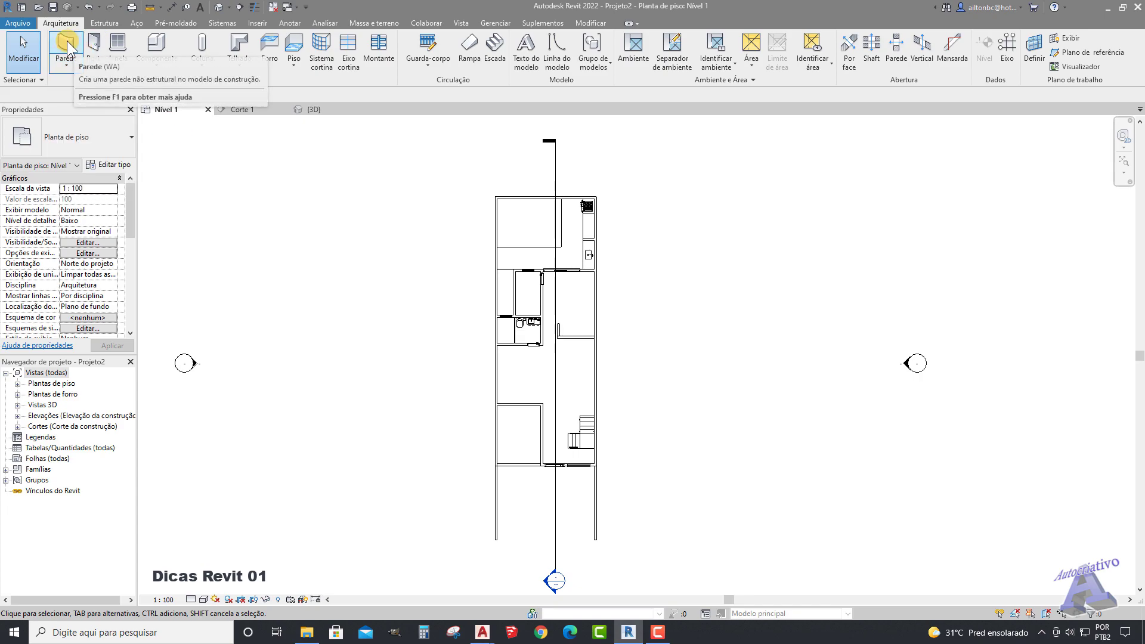
Step: Start the wall tool with the Parede básica type Genérico - 200 mm
click(68, 44)
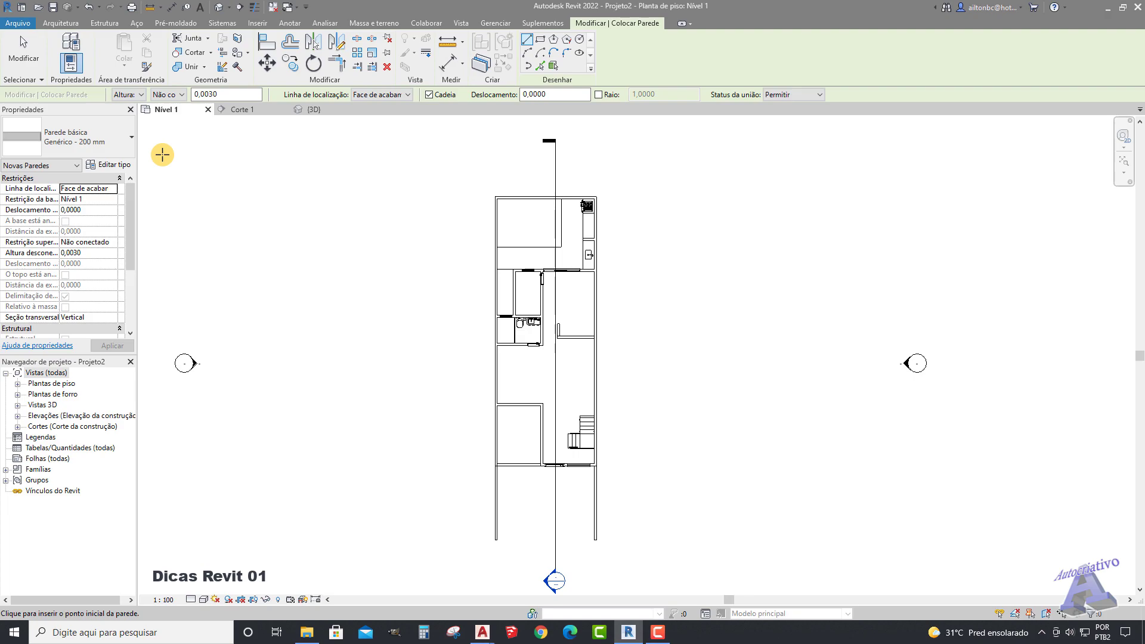
click(130, 142)
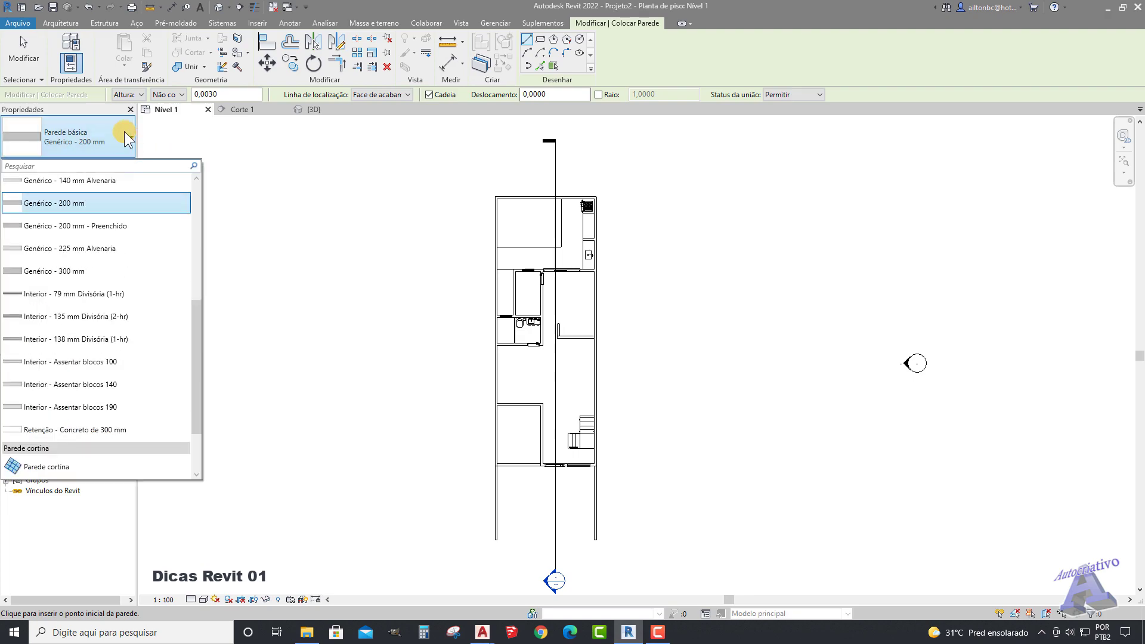
drag(194, 324, 198, 295)
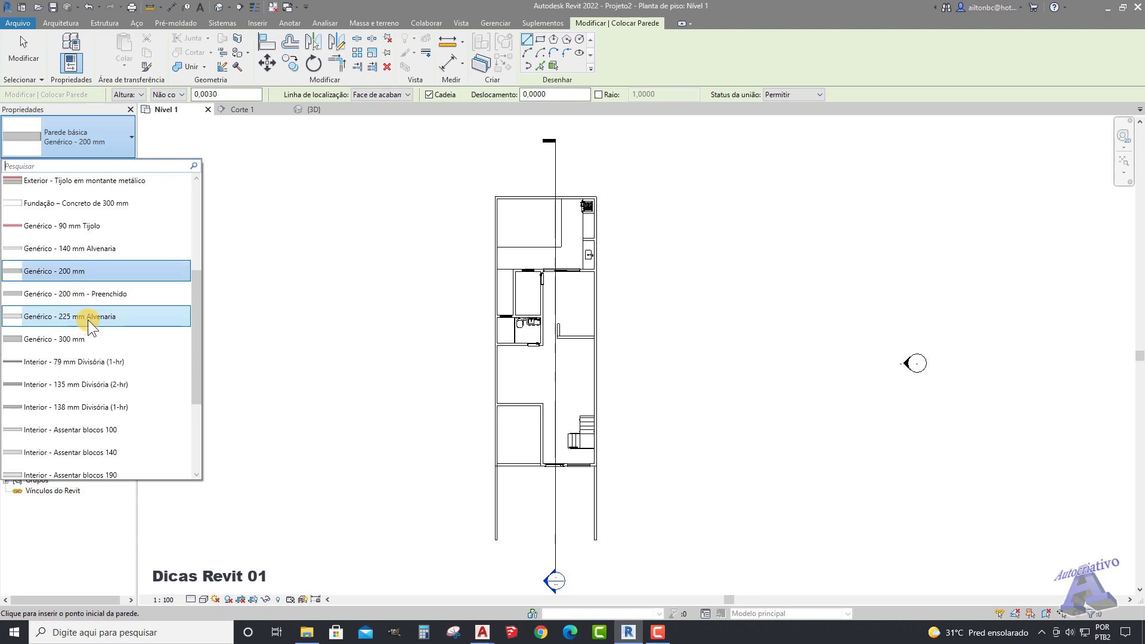
mouse_move(69, 272)
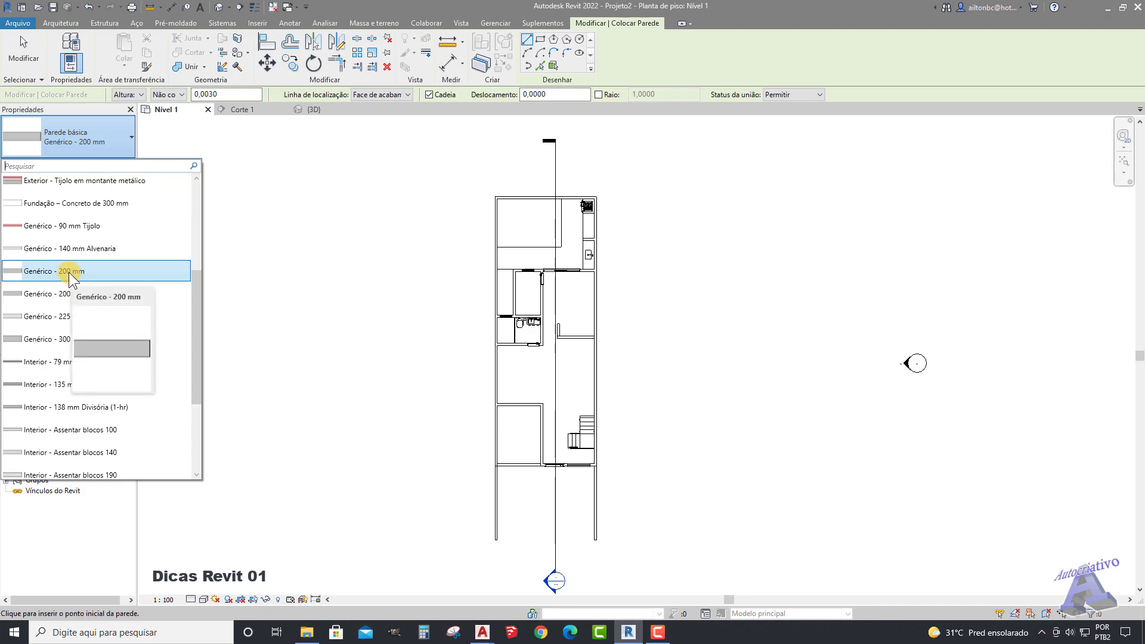
click(69, 272)
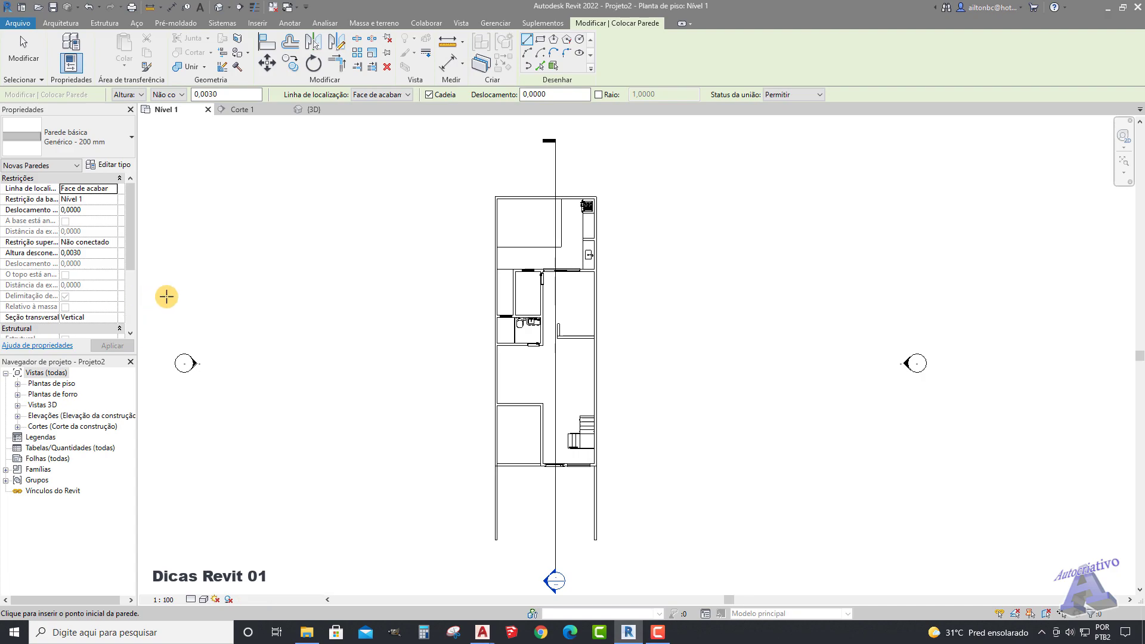
Step: Define the new walls by Altura, with the top set to Não conectado and a height of 2,5 m
click(141, 96)
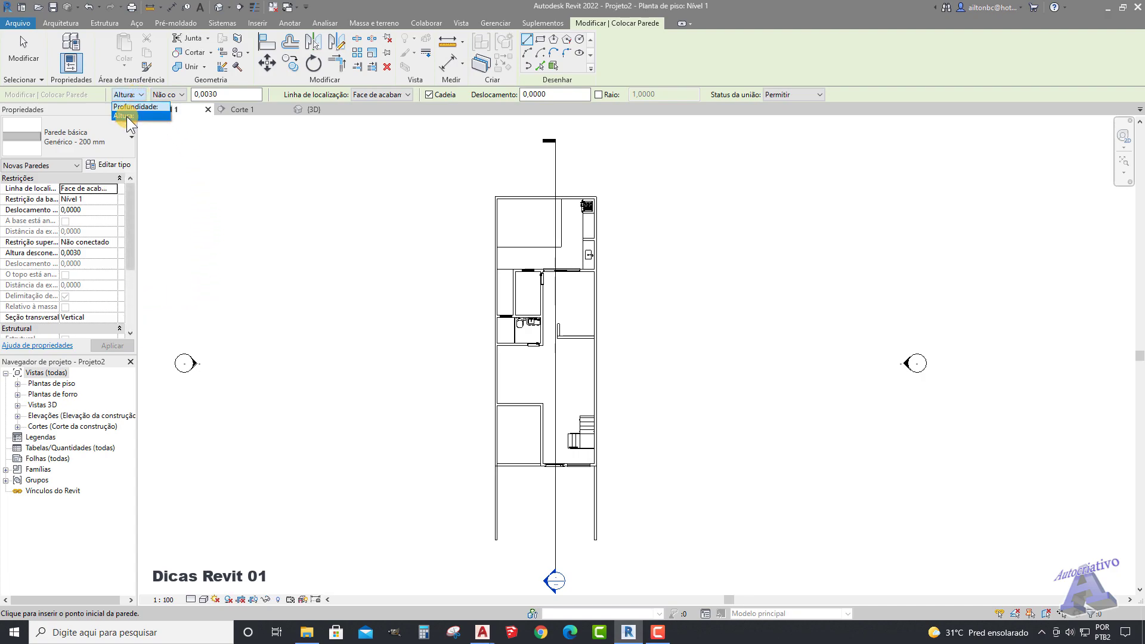
click(127, 117)
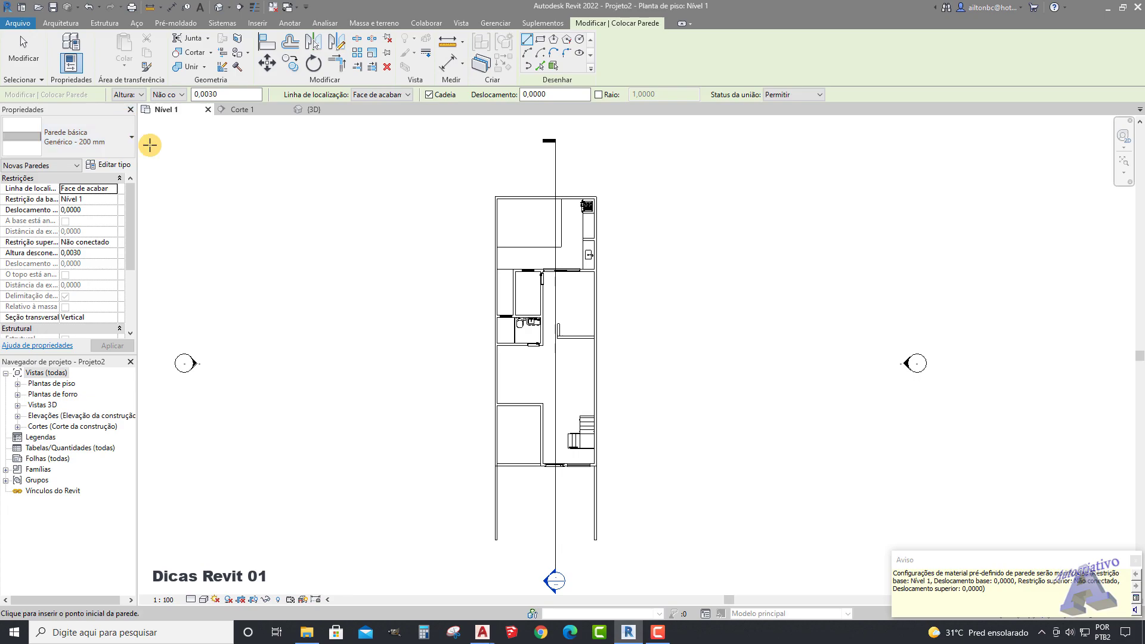
click(1135, 562)
click(179, 95)
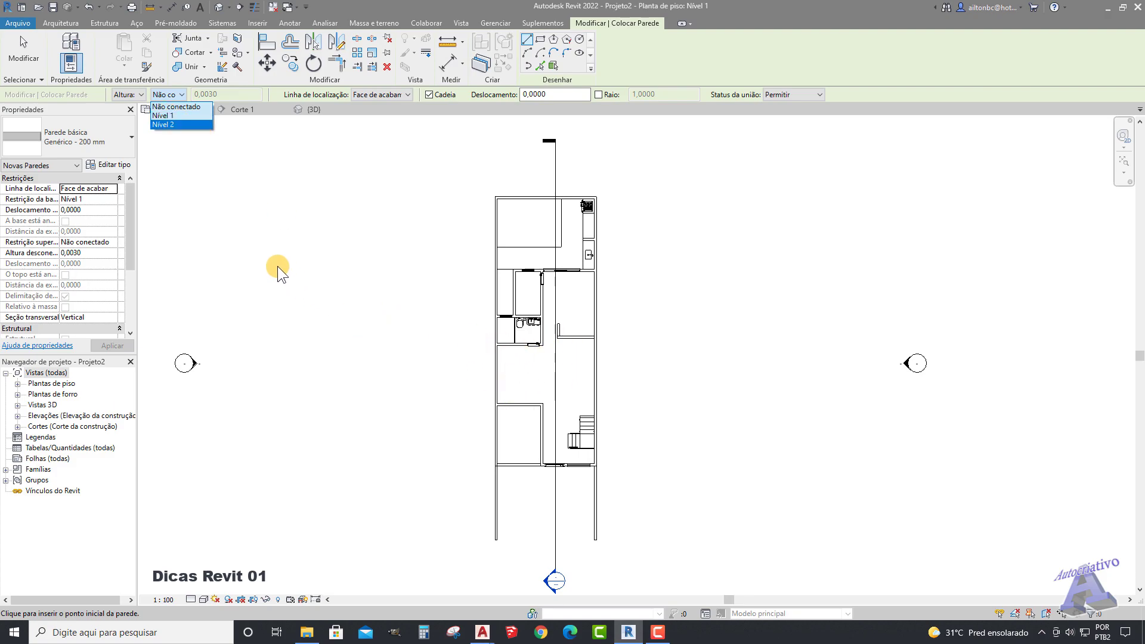
click(176, 107)
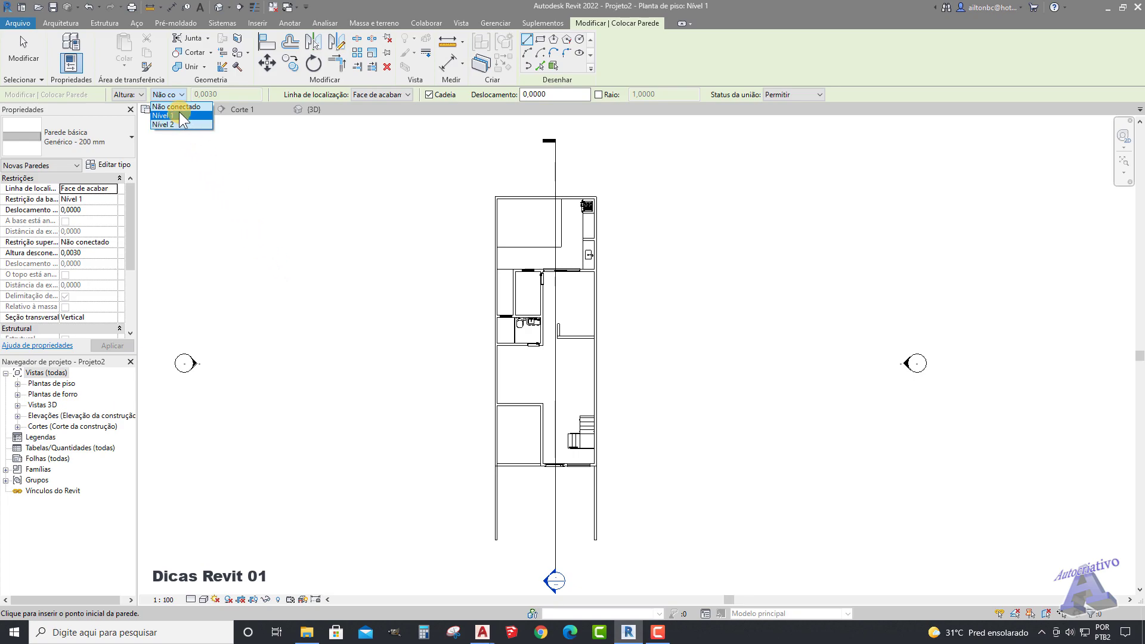
double_click(203, 95)
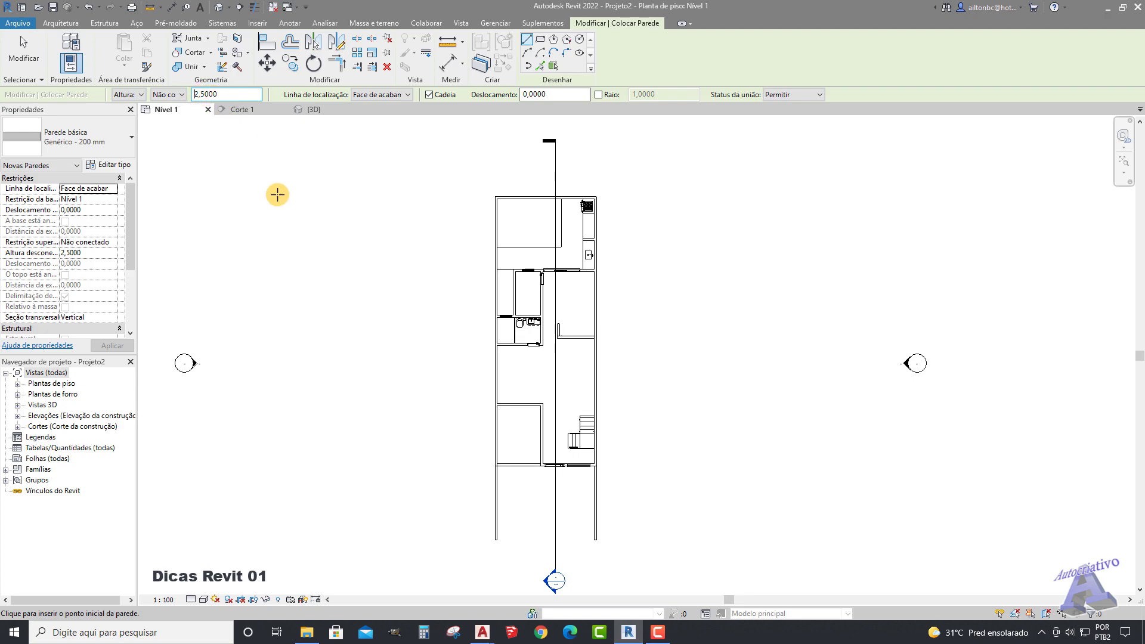
click(408, 94)
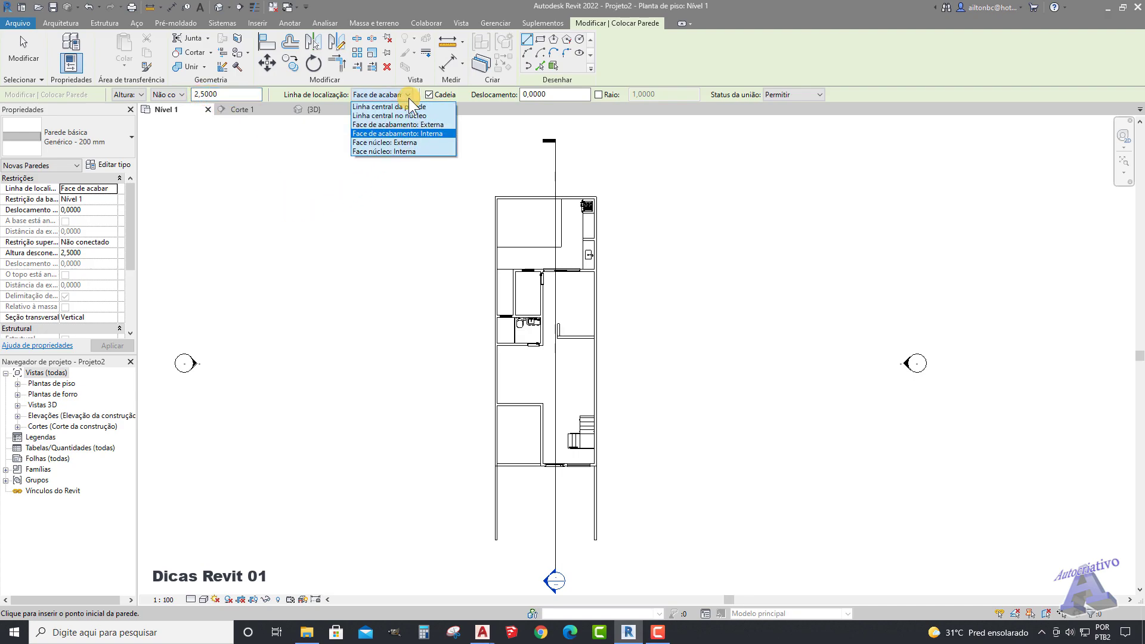
click(414, 134)
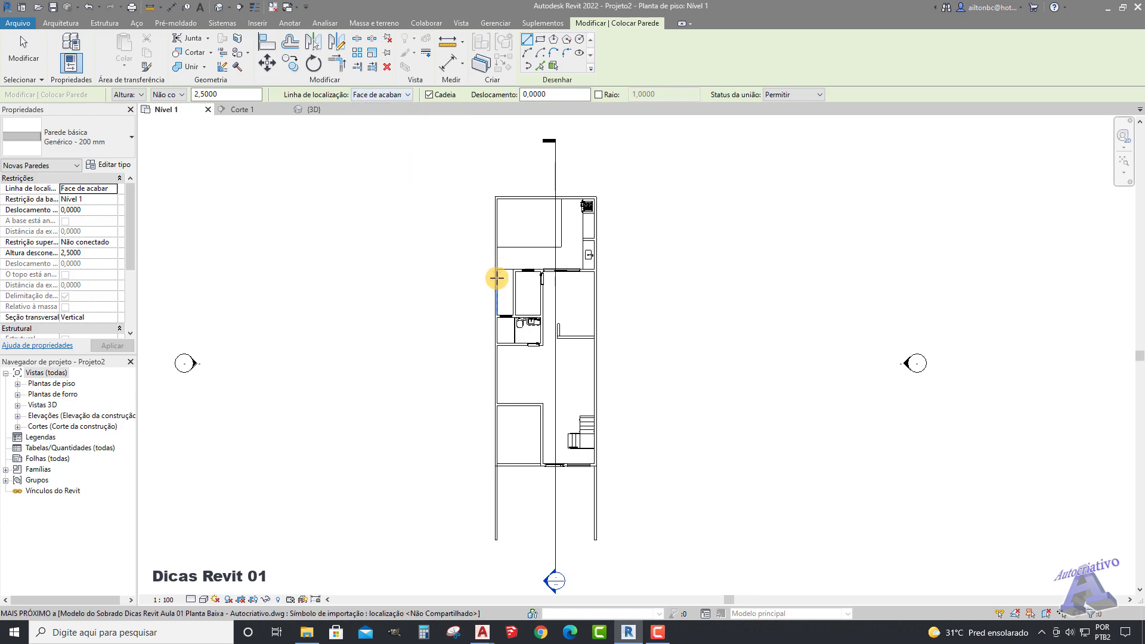
middle_drag(539, 416, 526, 254)
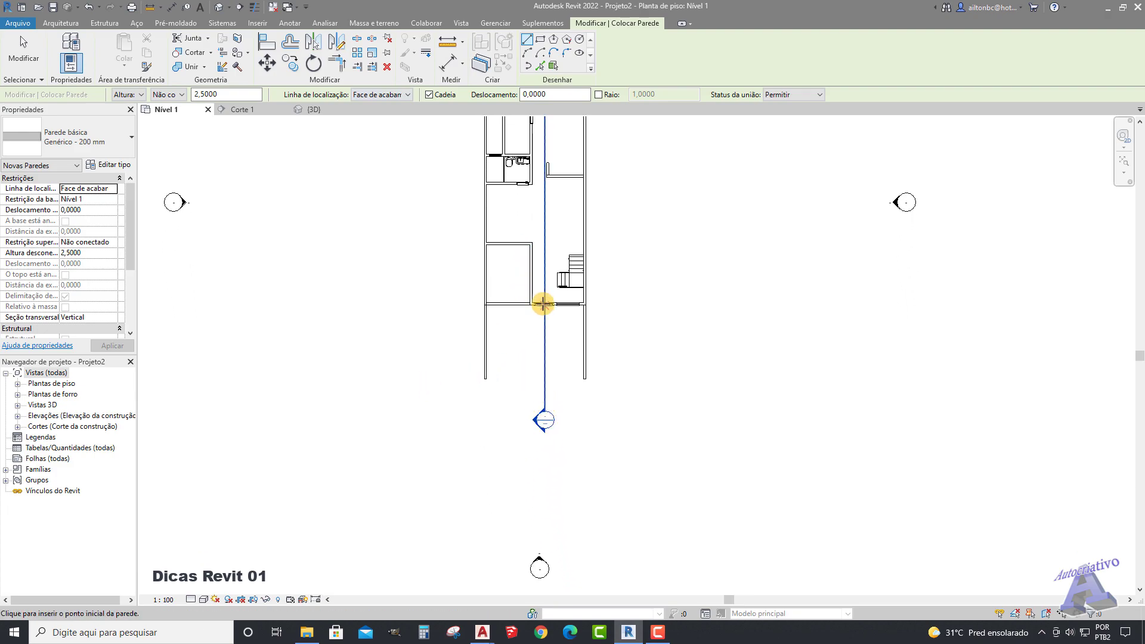
scroll(528, 289, up, 1)
scroll(519, 268, up, 3)
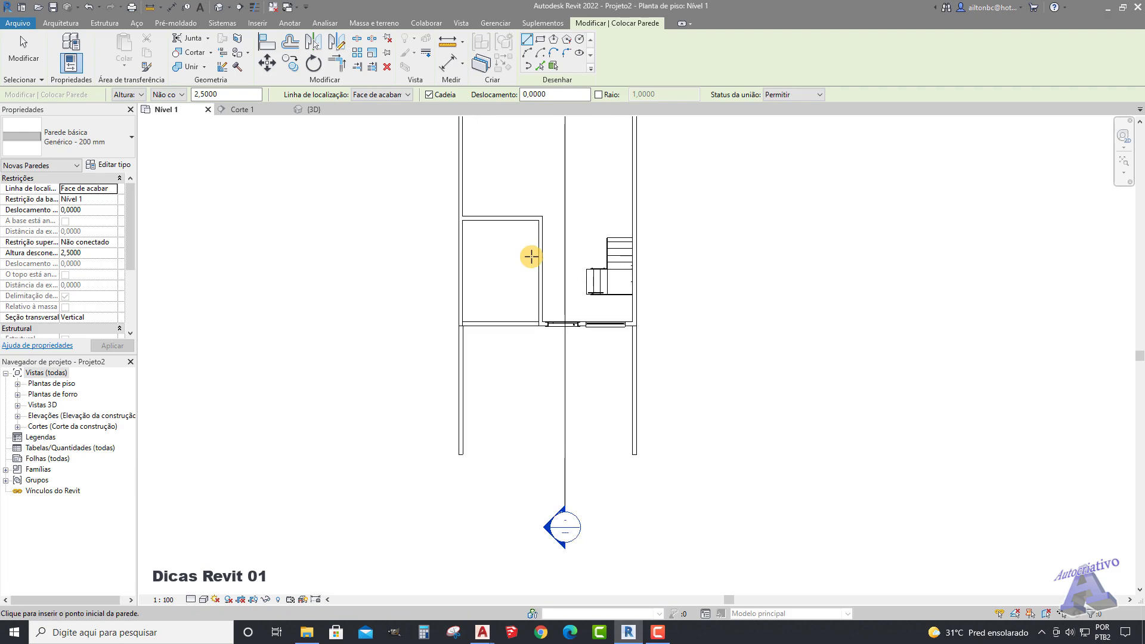
scroll(539, 331, up, 3)
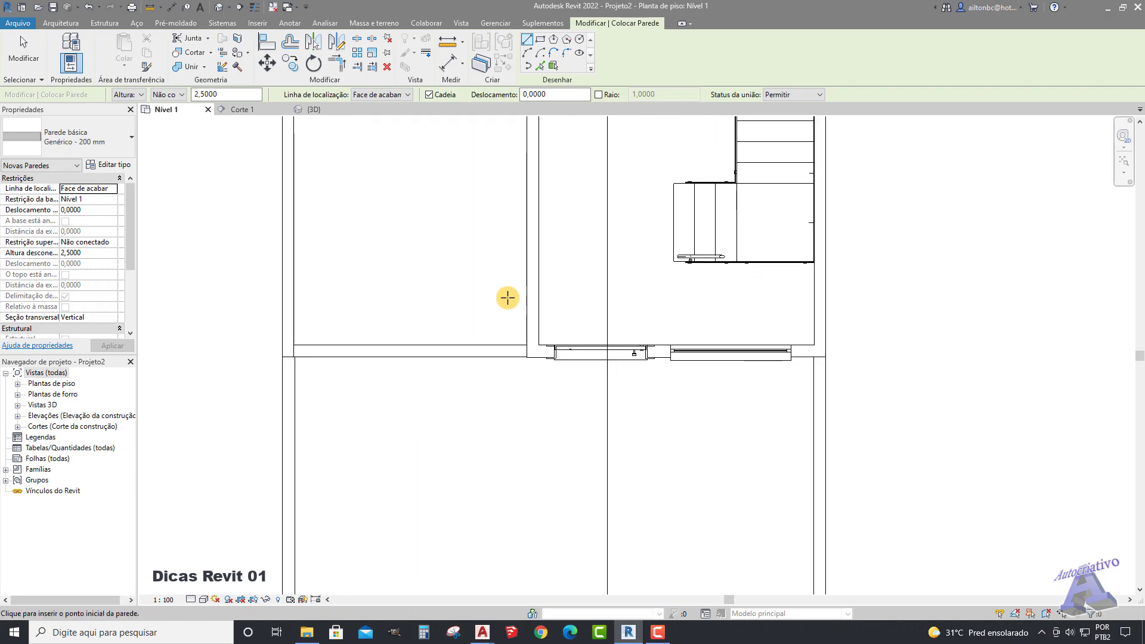
scroll(508, 306, up, 2)
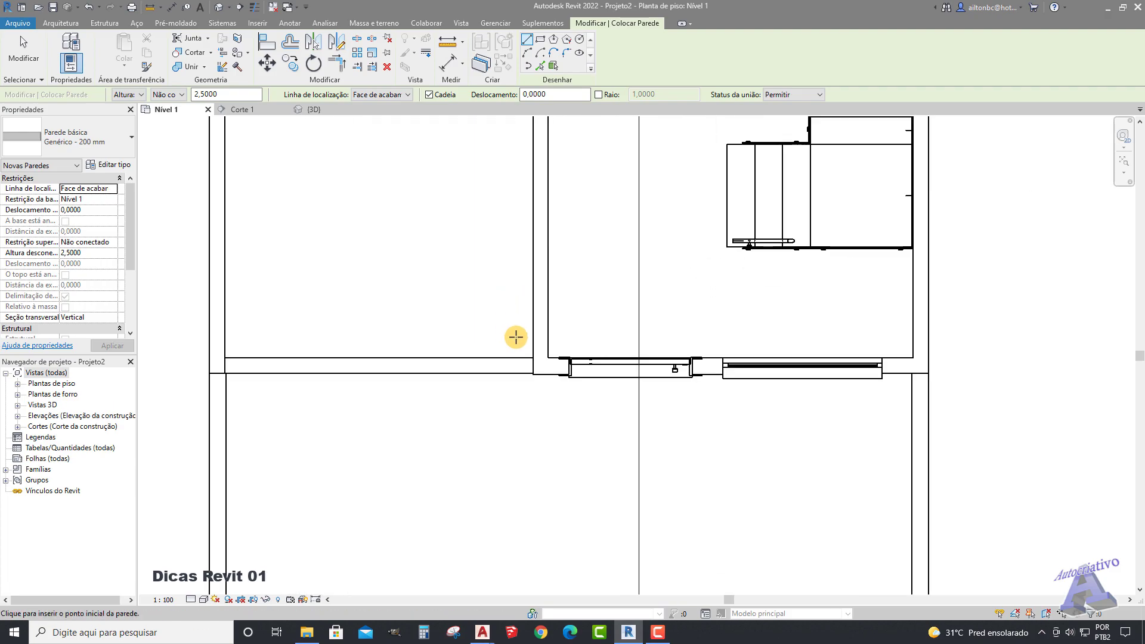
click(533, 373)
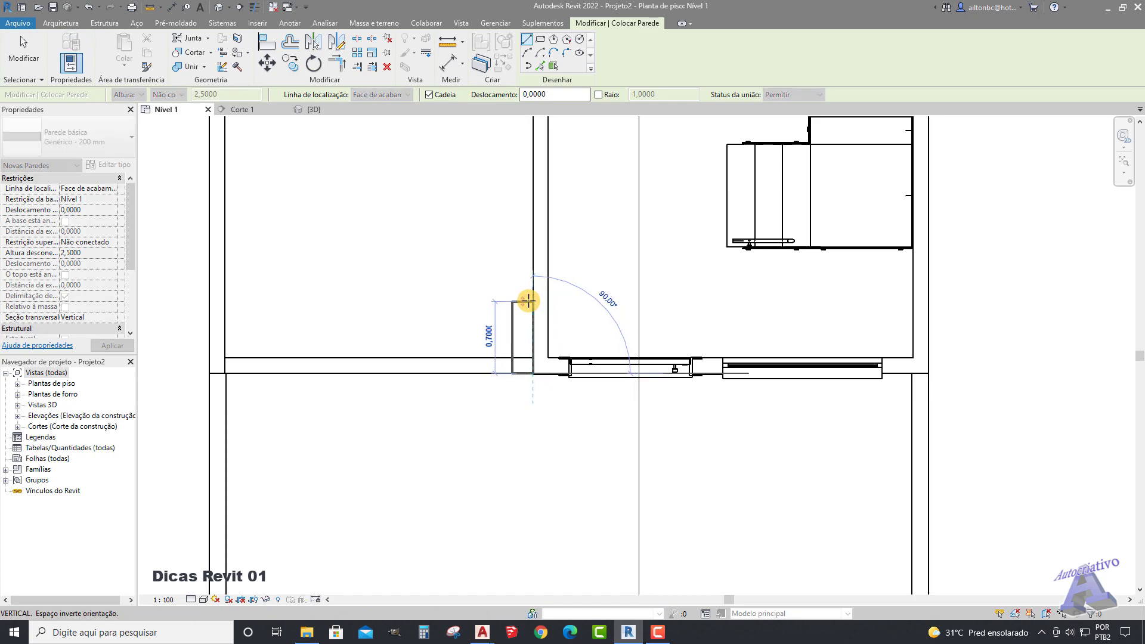
key(Escape)
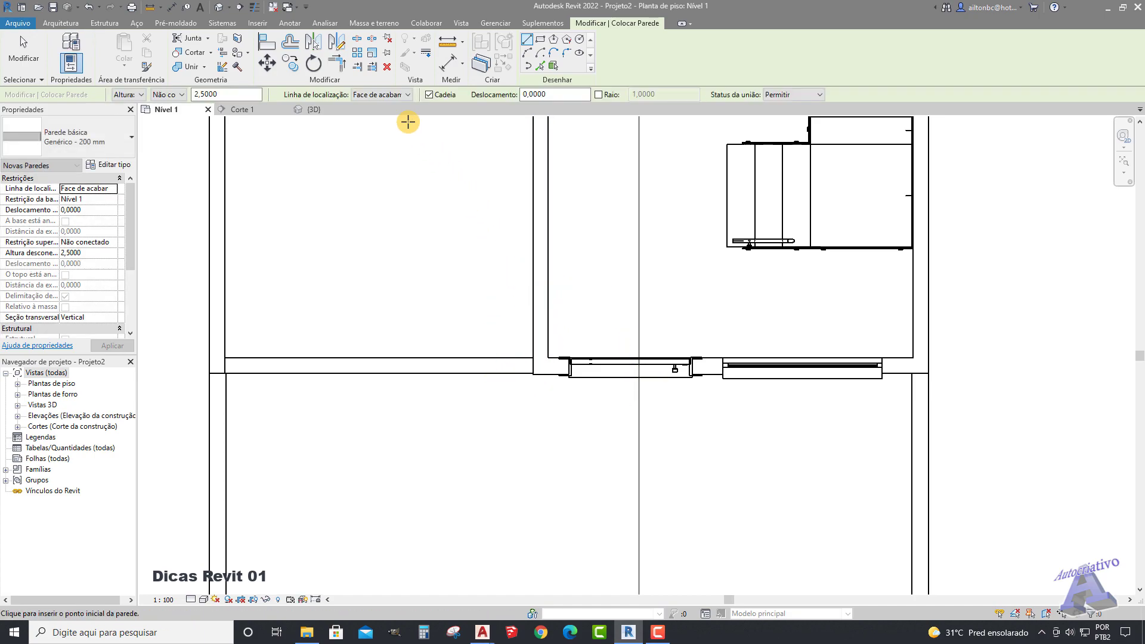
Step: Draw a 3 m vertical wall from the front corner of the partition beside the entrance, using Face de acabamento: Externa as location line
click(399, 95)
click(428, 123)
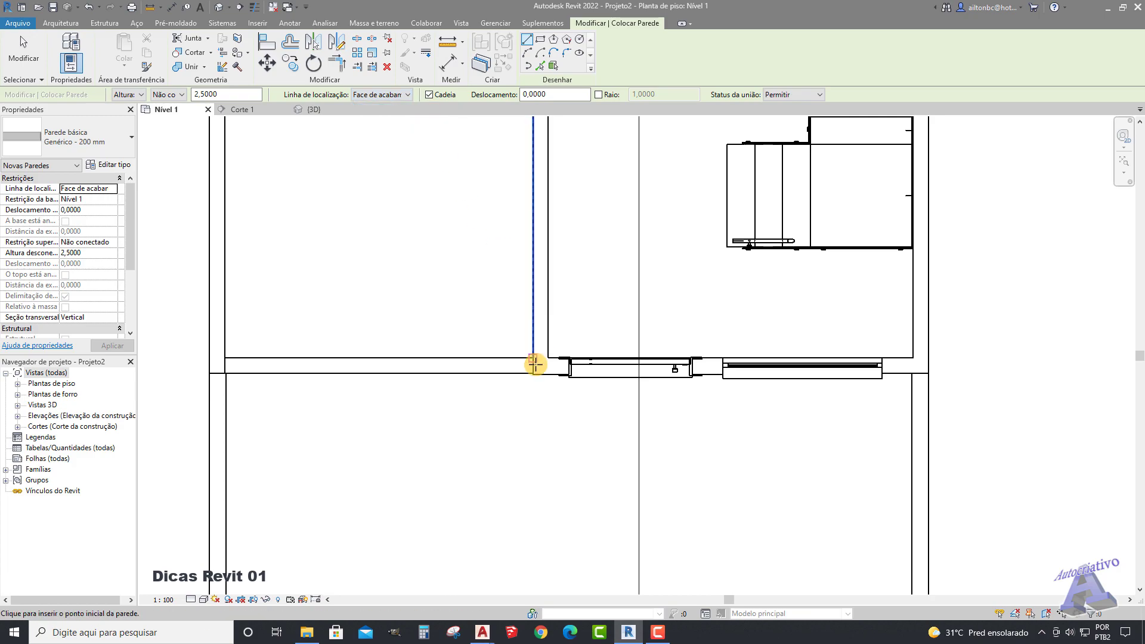
click(532, 372)
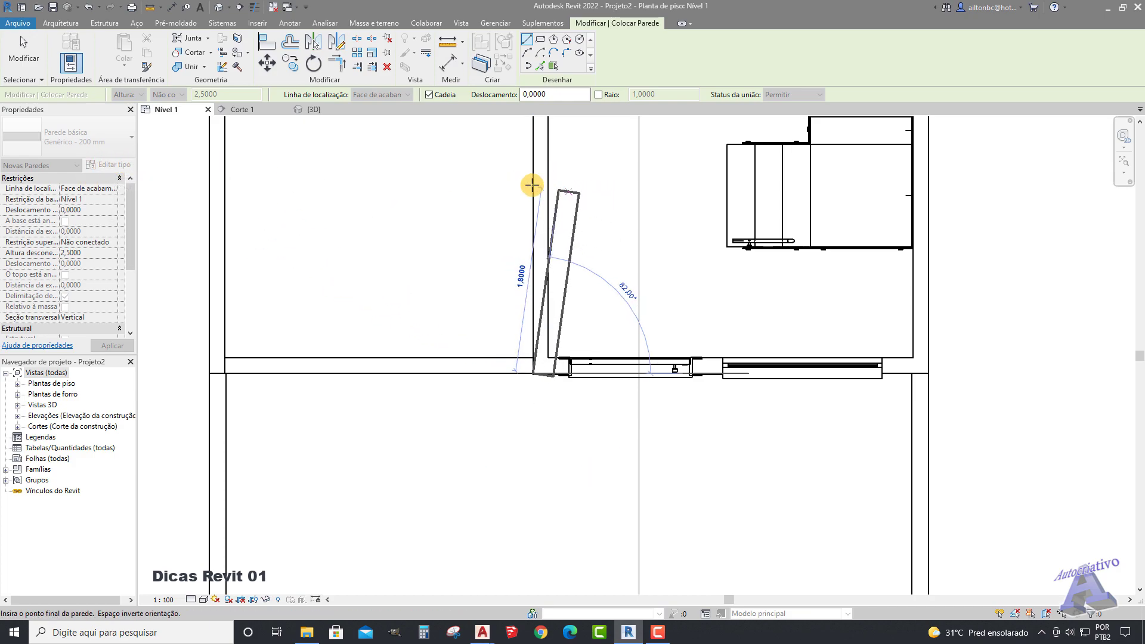
scroll(541, 181, down, 2)
middle_drag(530, 186, 524, 325)
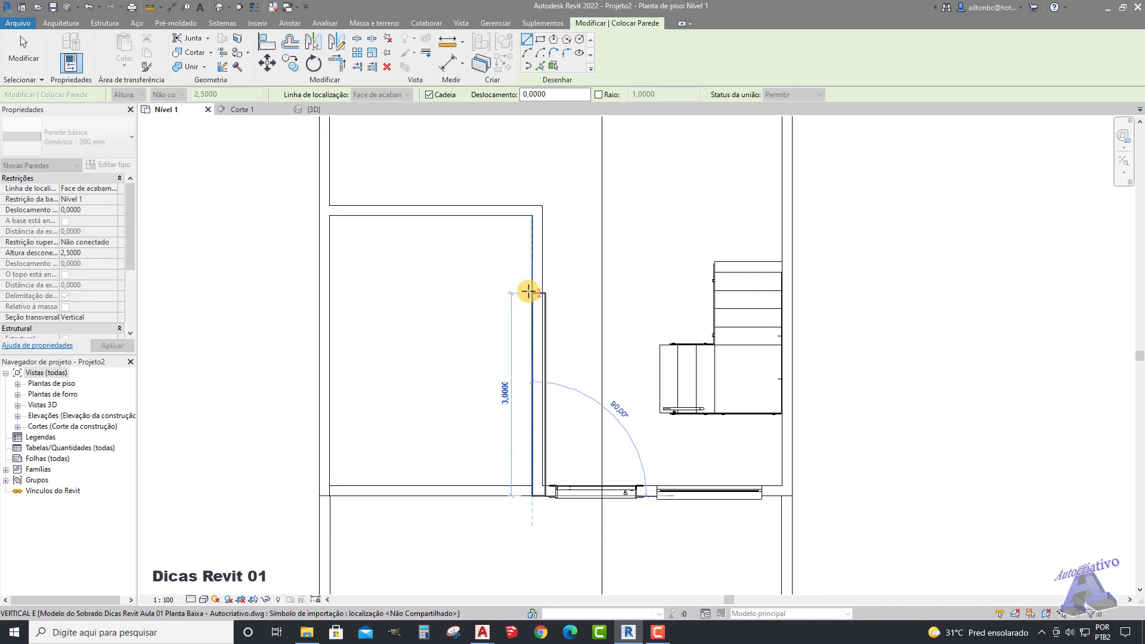
scroll(529, 320, up, 2)
scroll(529, 320, up, 1)
middle_drag(529, 320, 533, 225)
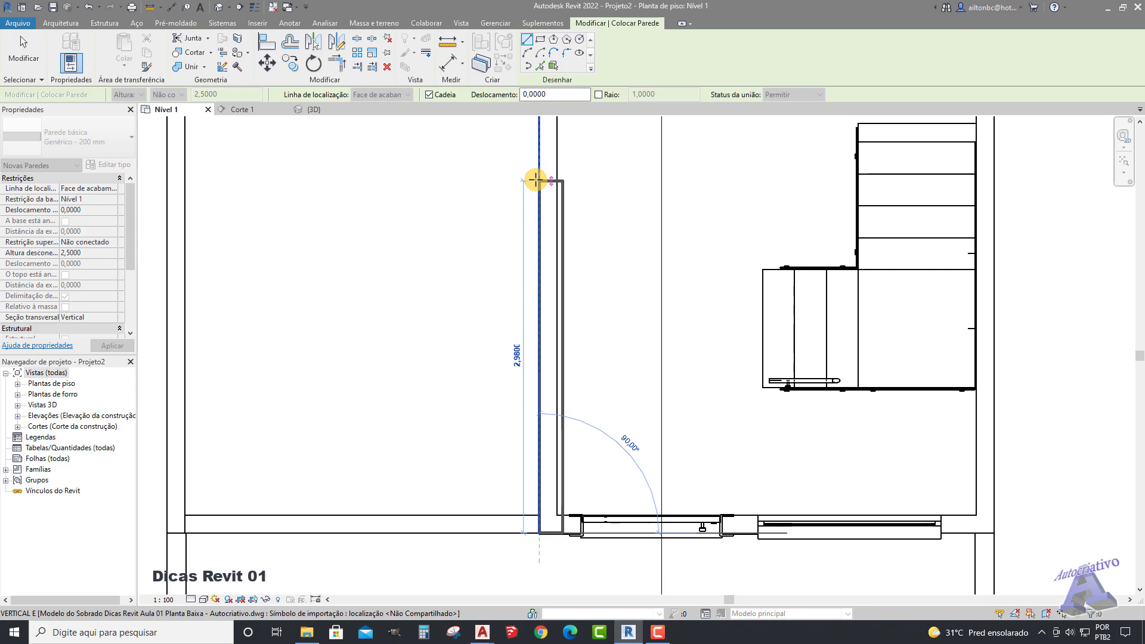
click(536, 179)
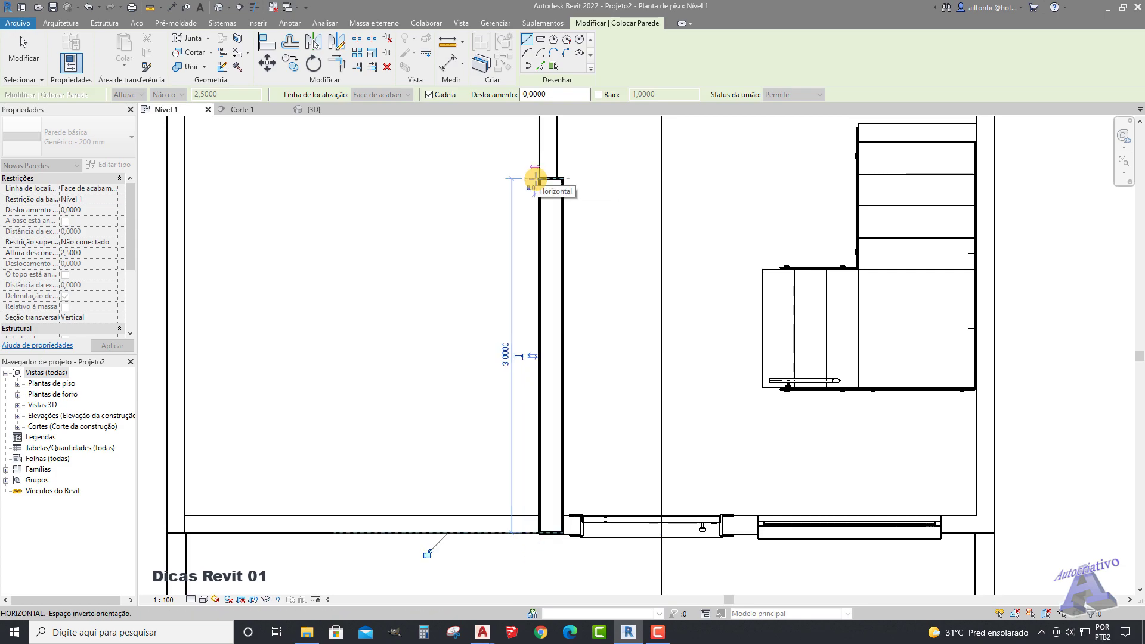
key(Escape)
key(Escape)
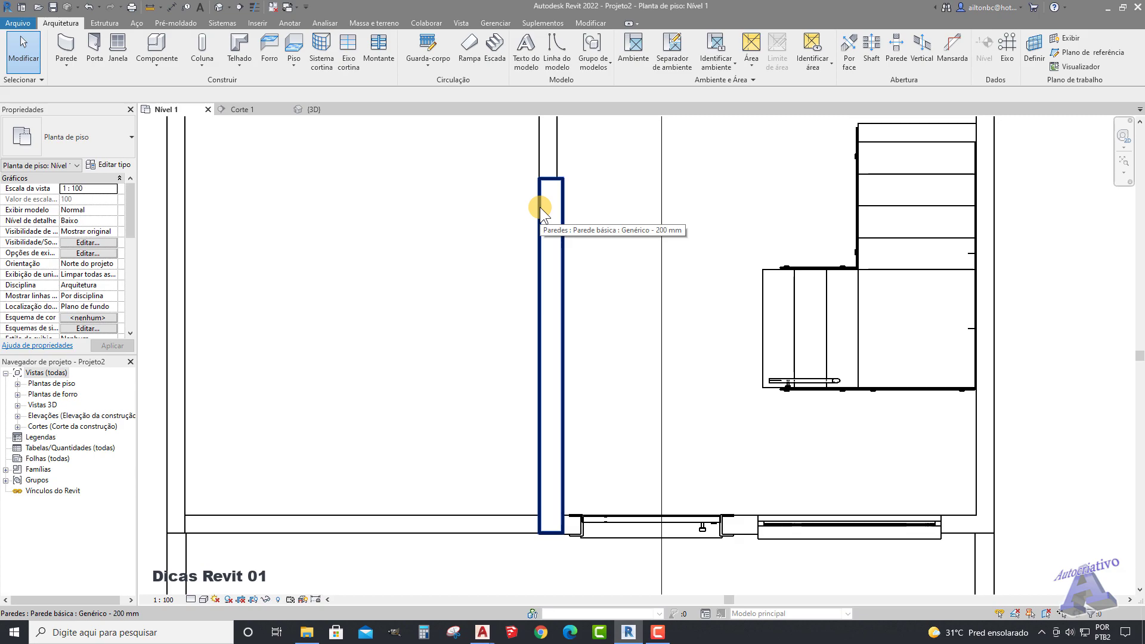
Step: Check the new wall's unconnected height and location line in its properties, leaving them as they are
click(541, 230)
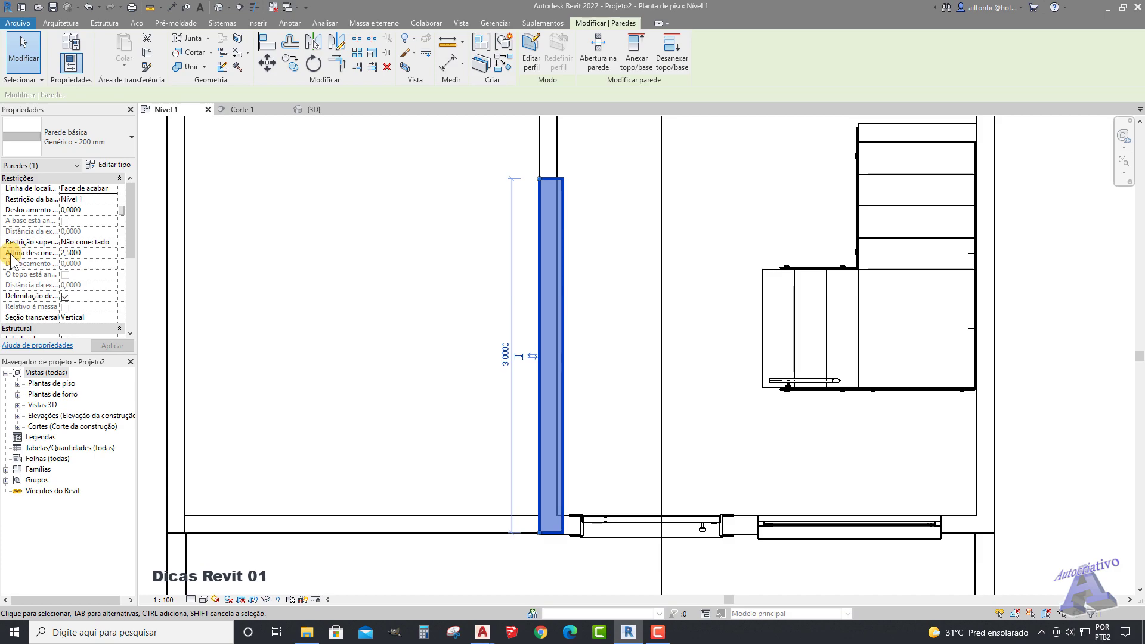
click(69, 253)
click(84, 190)
click(464, 317)
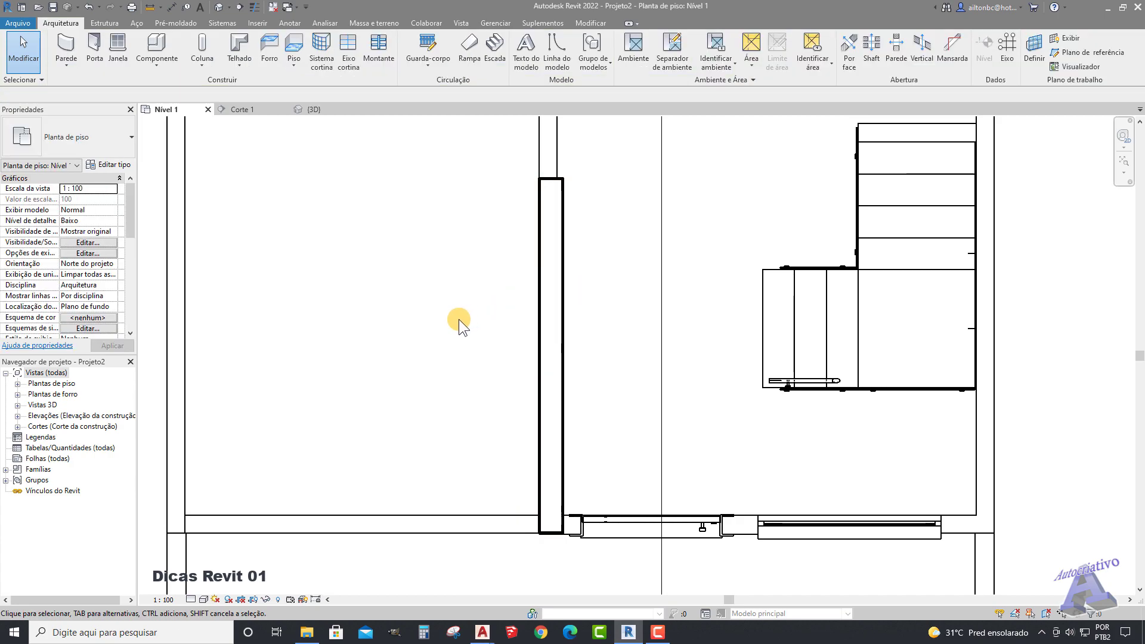
Step: Examine the new wall in the Corte 1 section, comparing its height with Nível 1 and Nível 2
scroll(455, 320, down, 3)
scroll(440, 317, down, 7)
middle_drag(467, 441, 511, 297)
scroll(522, 453, up, 3)
scroll(518, 434, up, 4)
scroll(488, 322, down, 6)
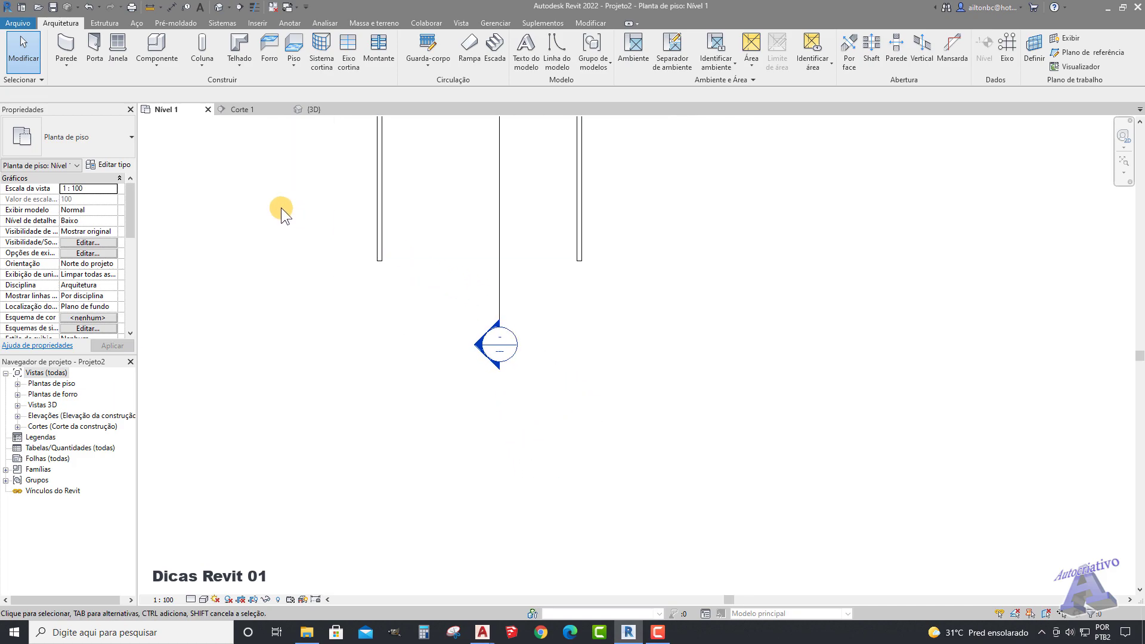
middle_drag(283, 229, 304, 298)
scroll(295, 204, up, 1)
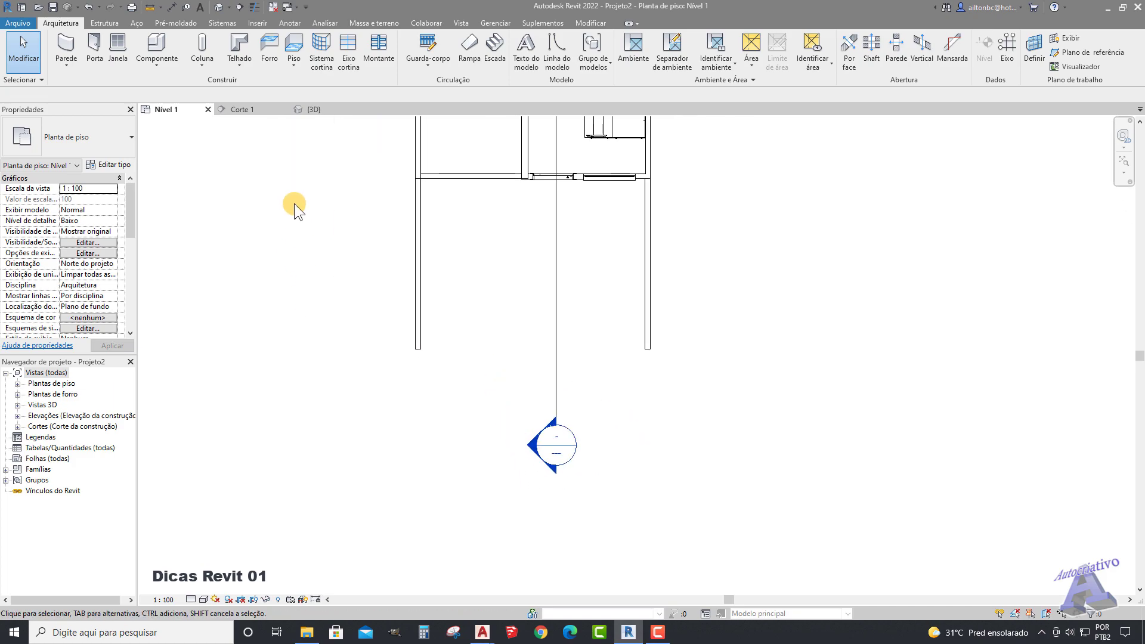
click(249, 108)
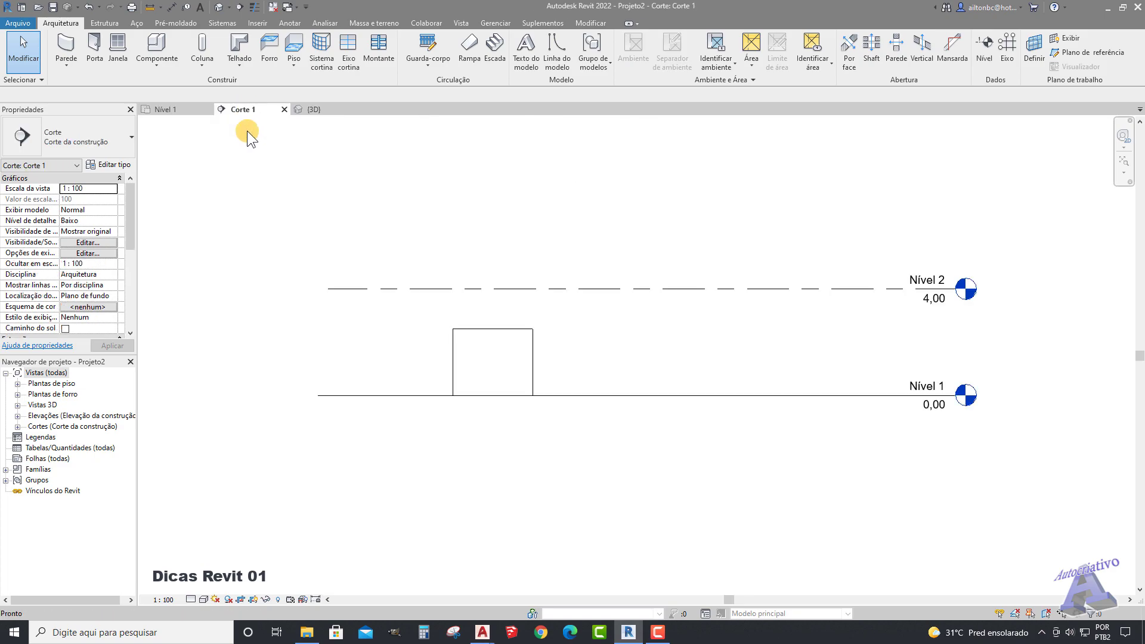
scroll(534, 416, up, 3)
scroll(483, 384, up, 1)
middle_drag(467, 325, 512, 347)
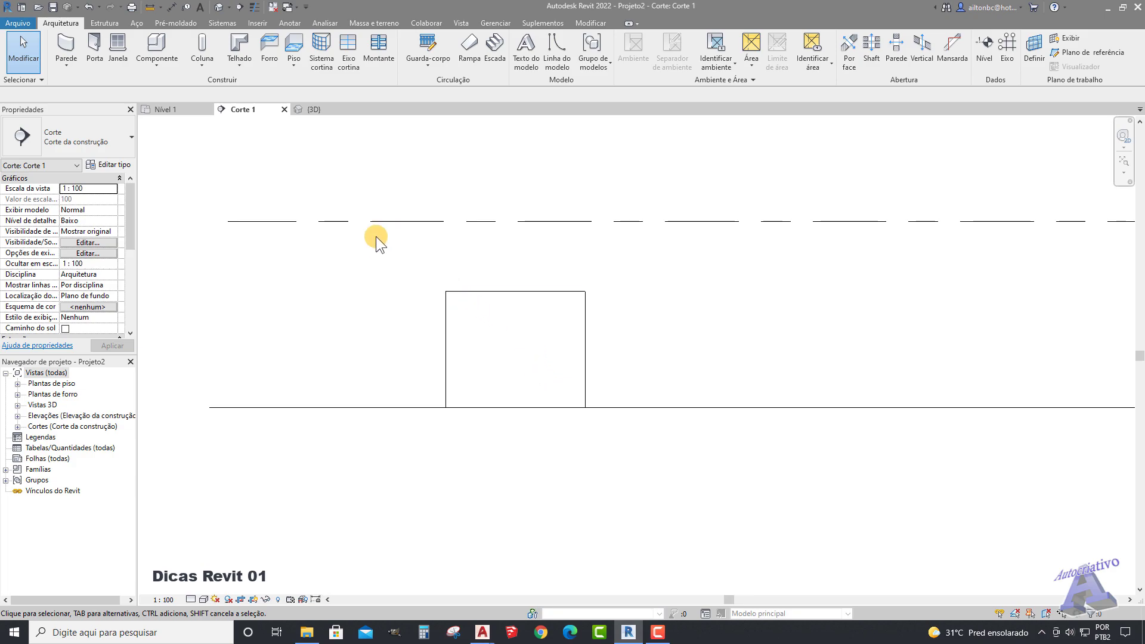
Step: Examine the new wall standing on the imported plan in the {3D} view, together with the two levels
click(328, 109)
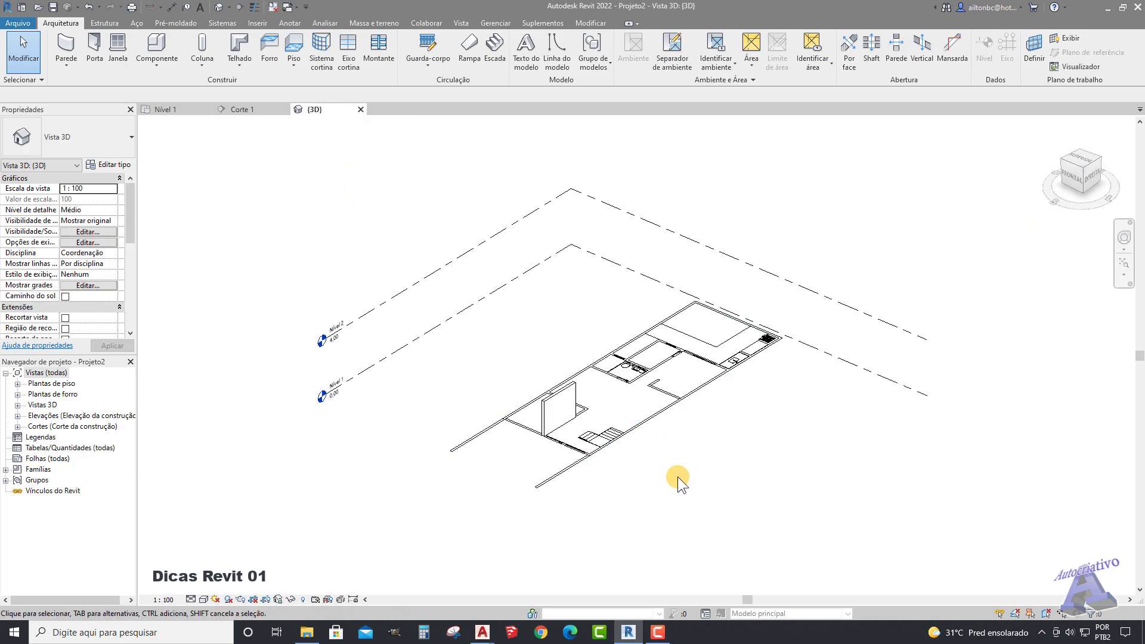
scroll(626, 449, up, 2)
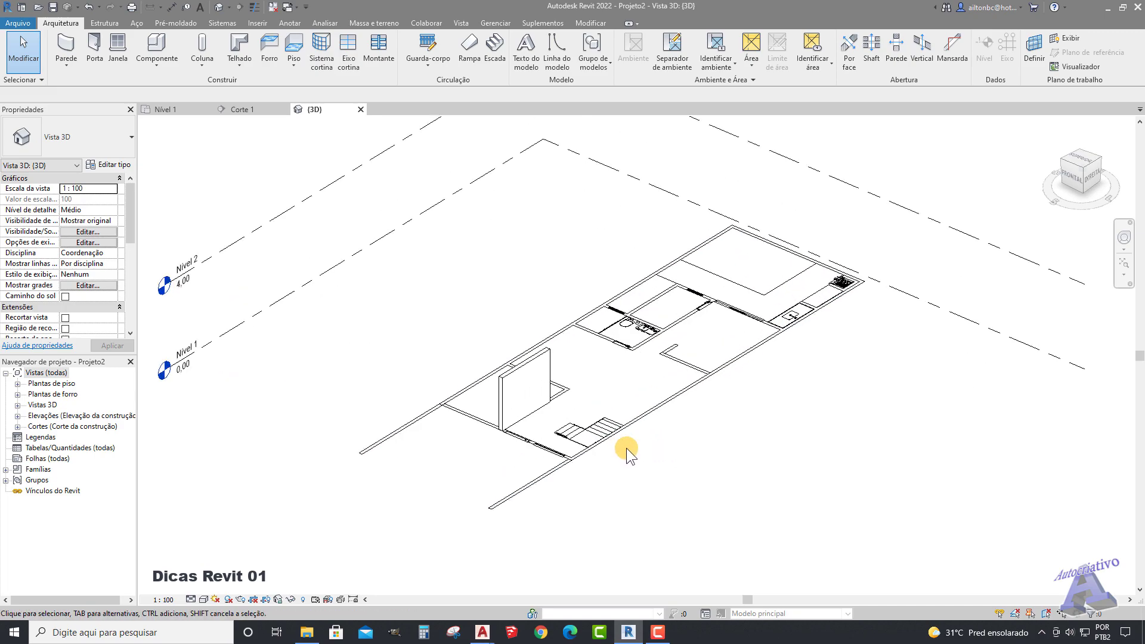
shift+middle_drag(641, 439, 533, 381)
scroll(670, 424, down, 4)
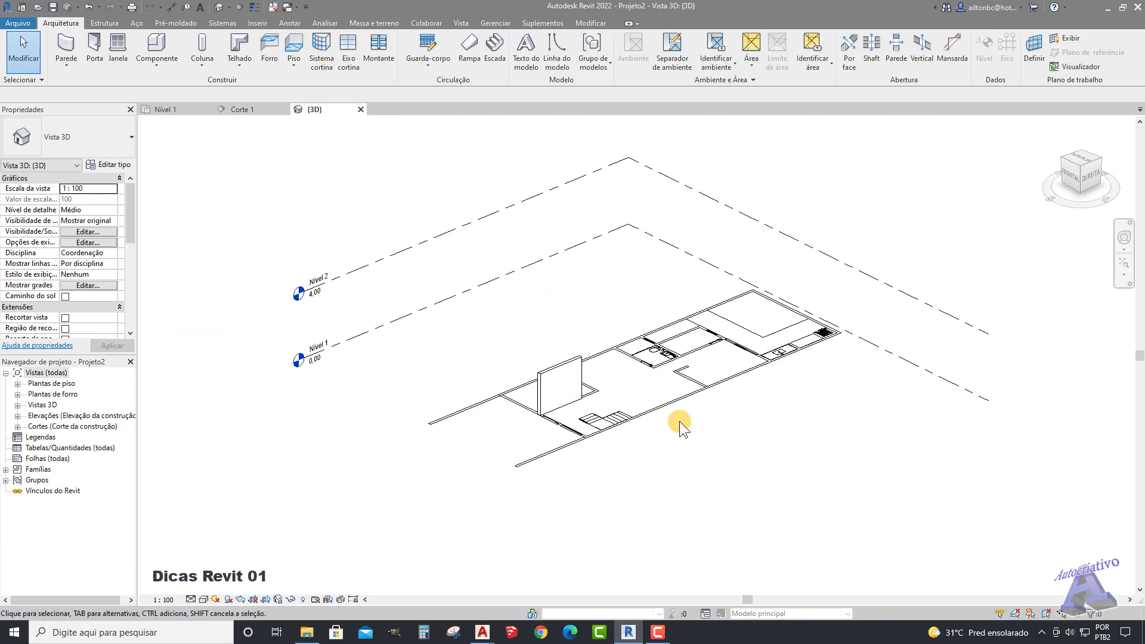
scroll(656, 435, up, 1)
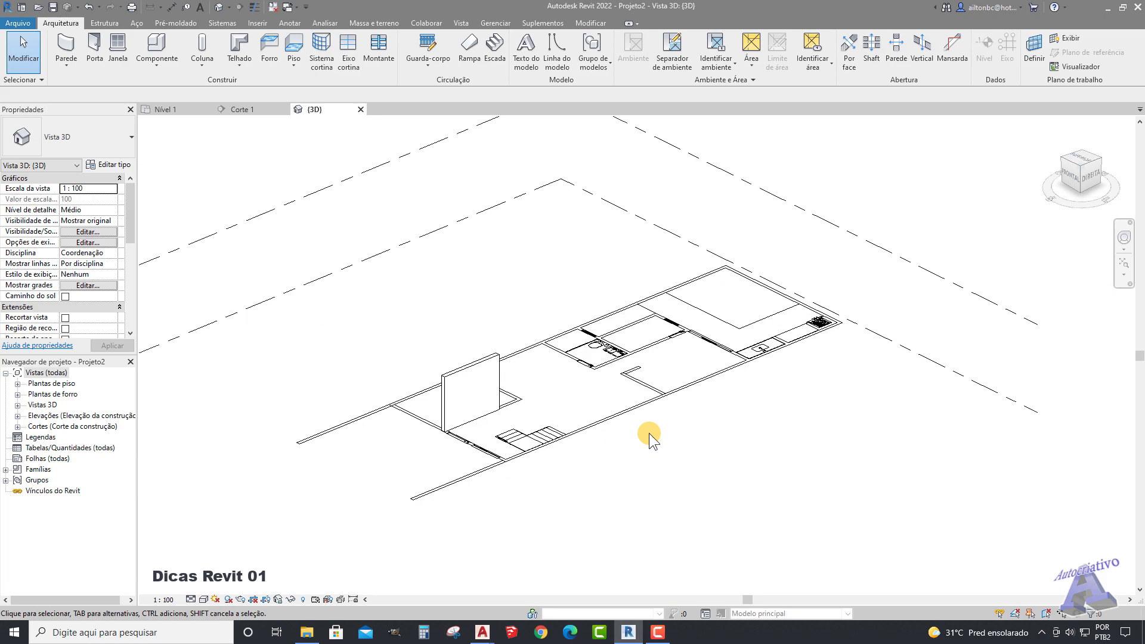
middle_drag(654, 427, 705, 469)
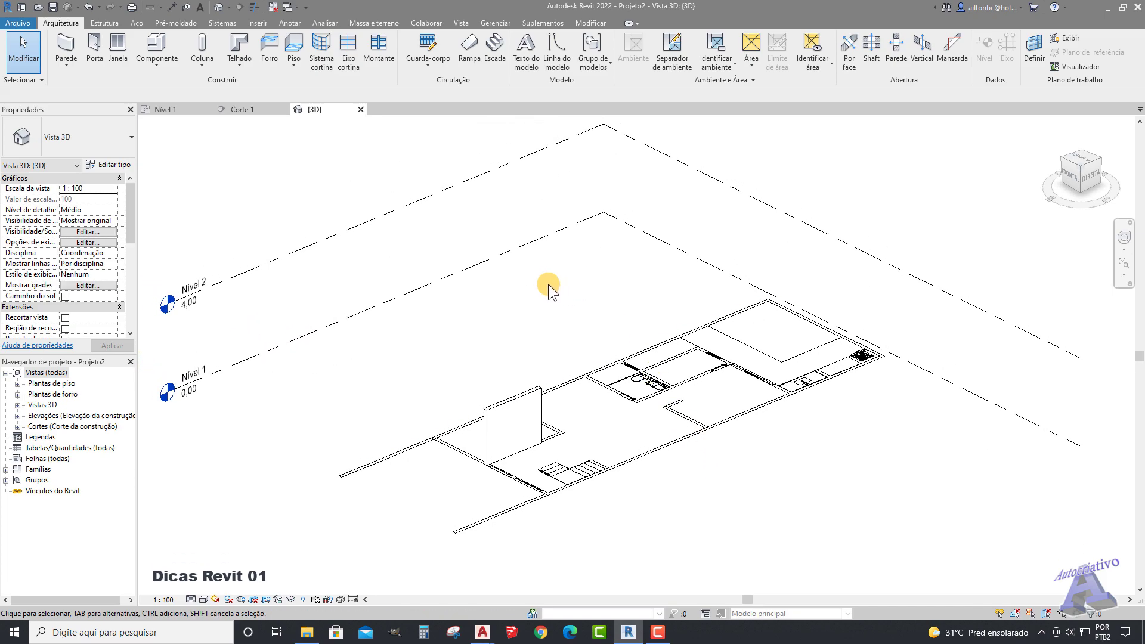
Step: In the Corte 1 section, set the elevation of Nível 2 to 3,80 m
click(250, 110)
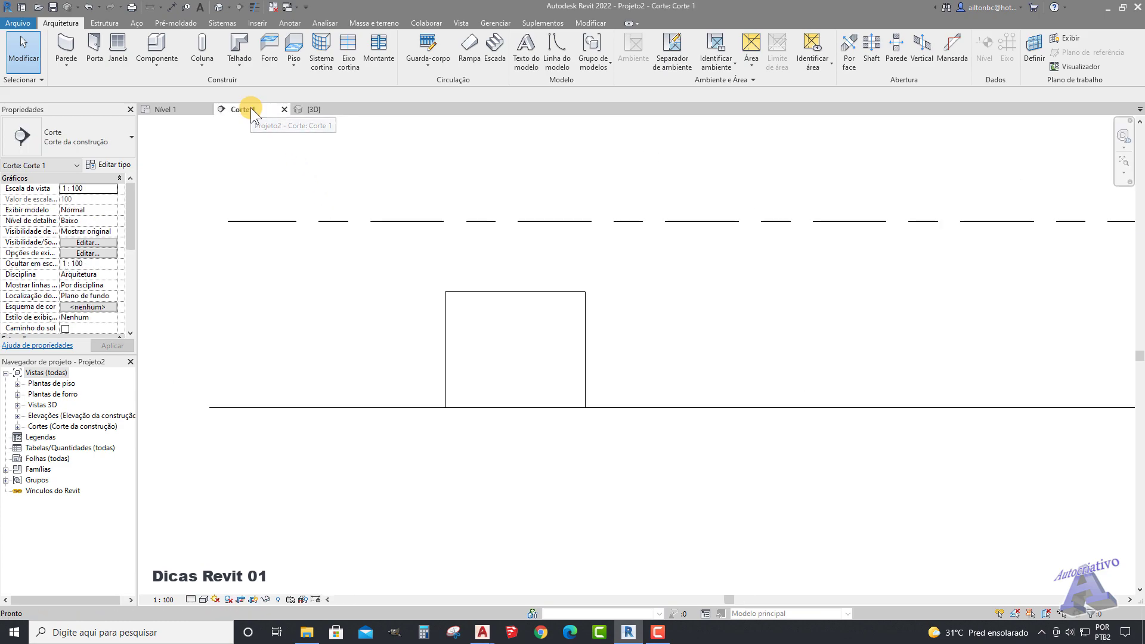
scroll(617, 285, down, 3)
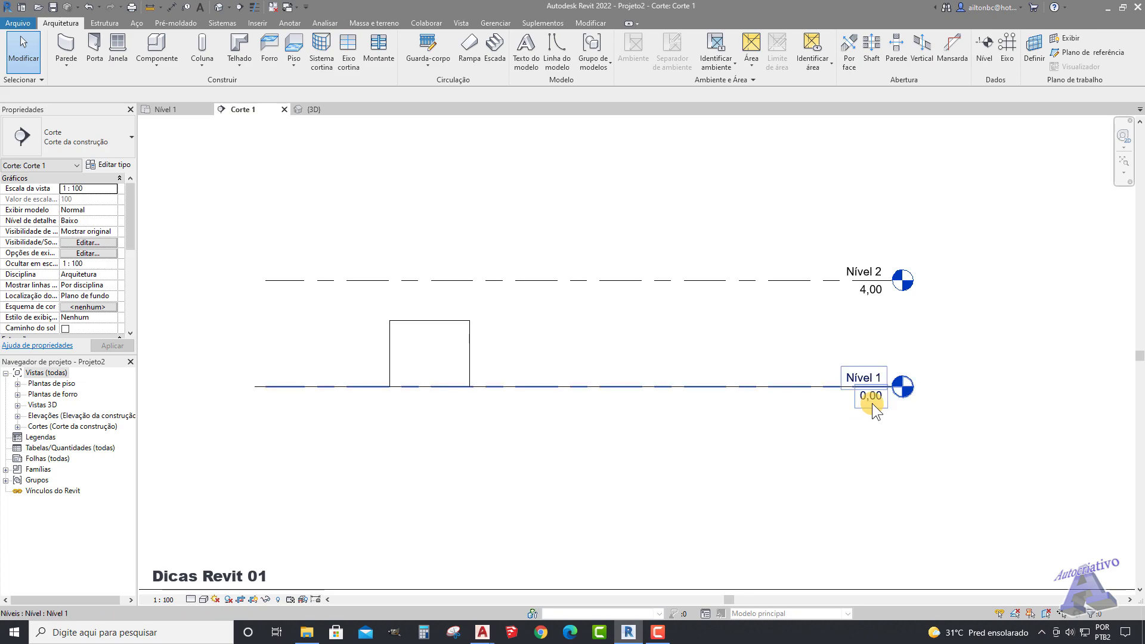
scroll(871, 403, up, 3)
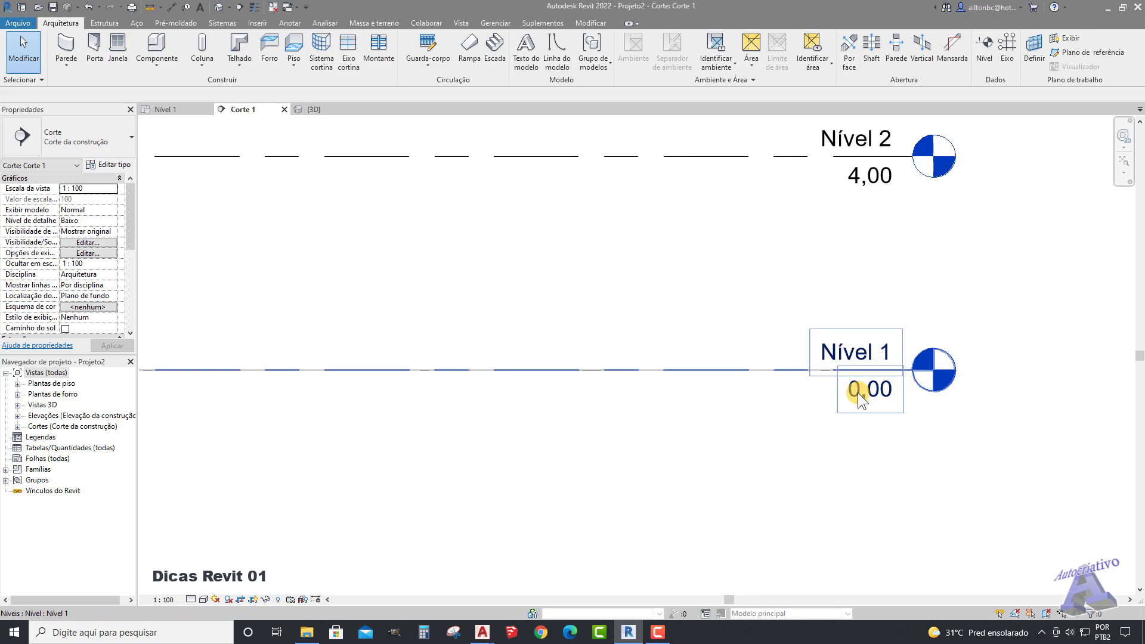
scroll(886, 394, down, 2)
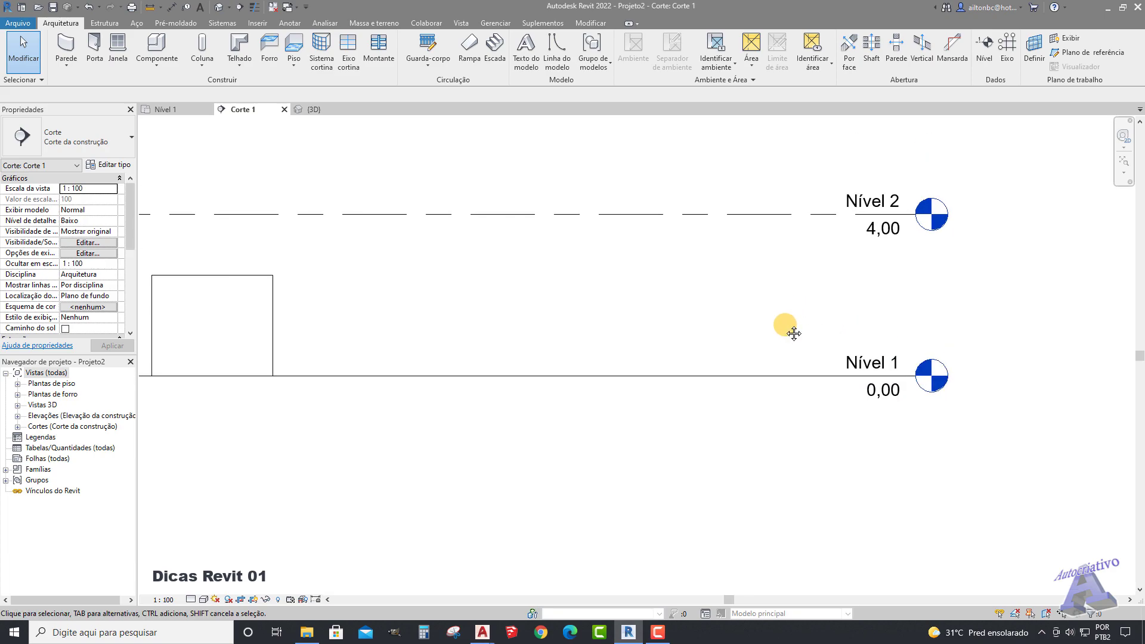
middle_drag(785, 322, 818, 394)
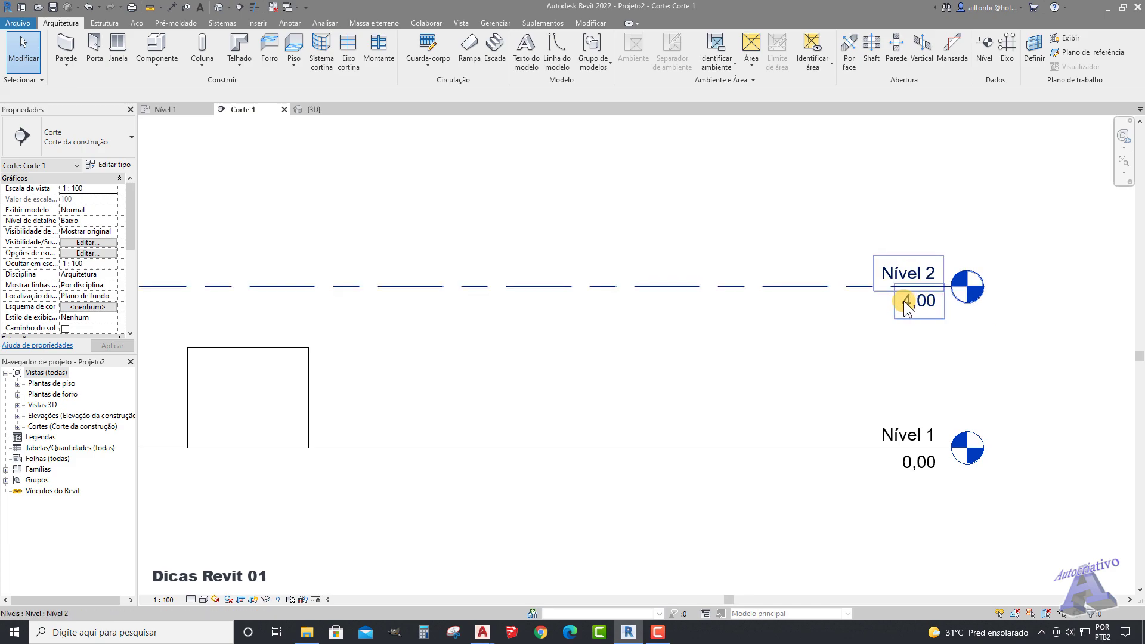
middle_drag(552, 313, 619, 293)
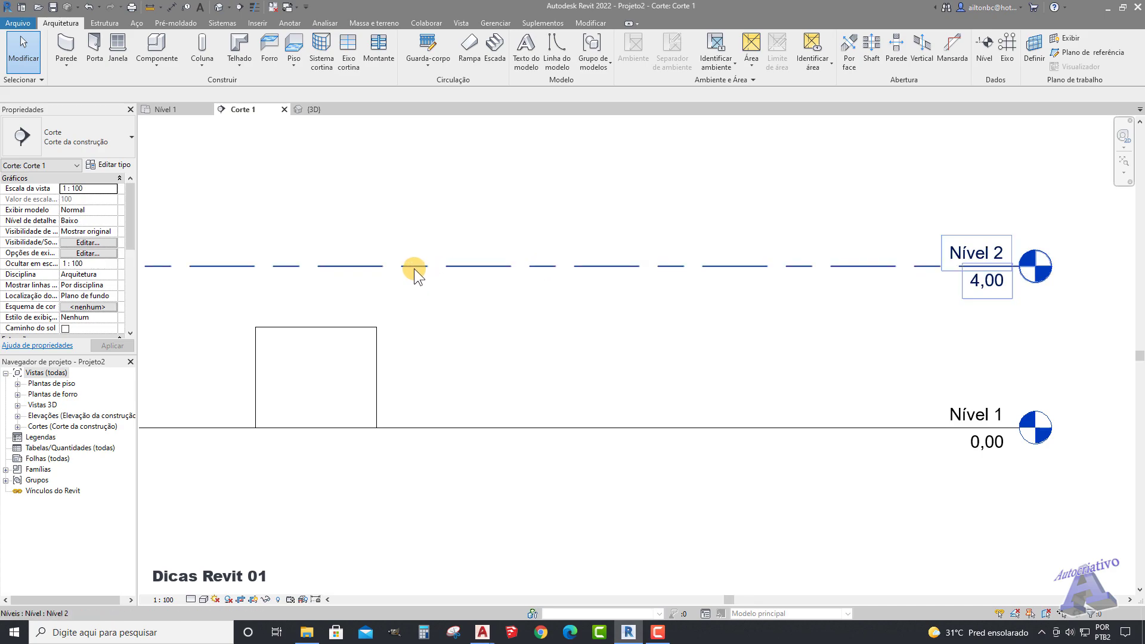
click(980, 282)
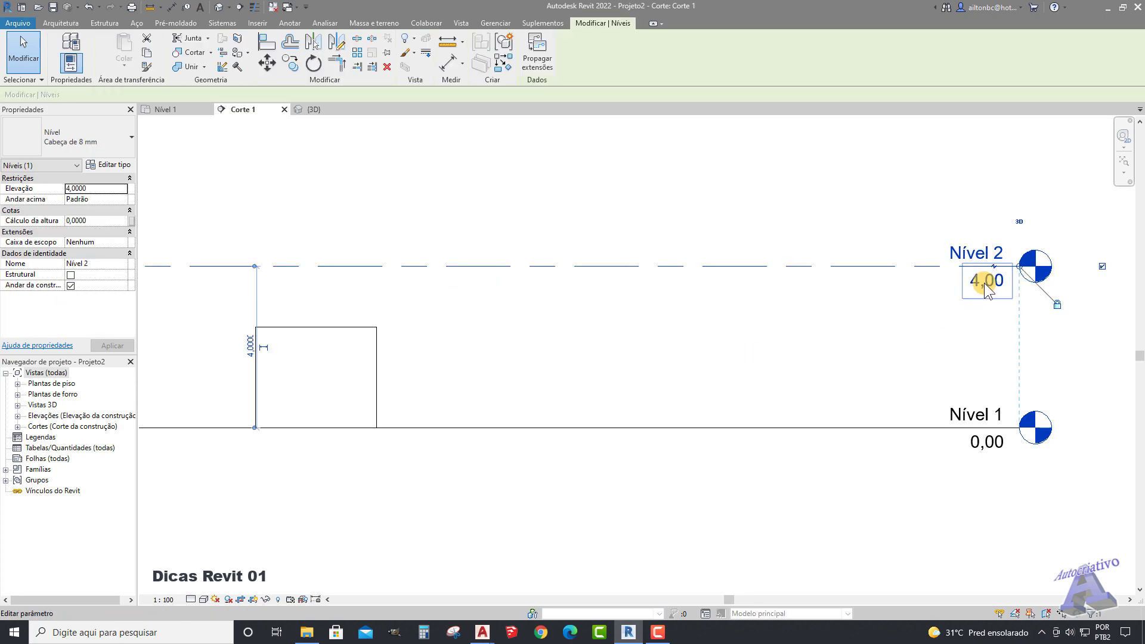
click(963, 284)
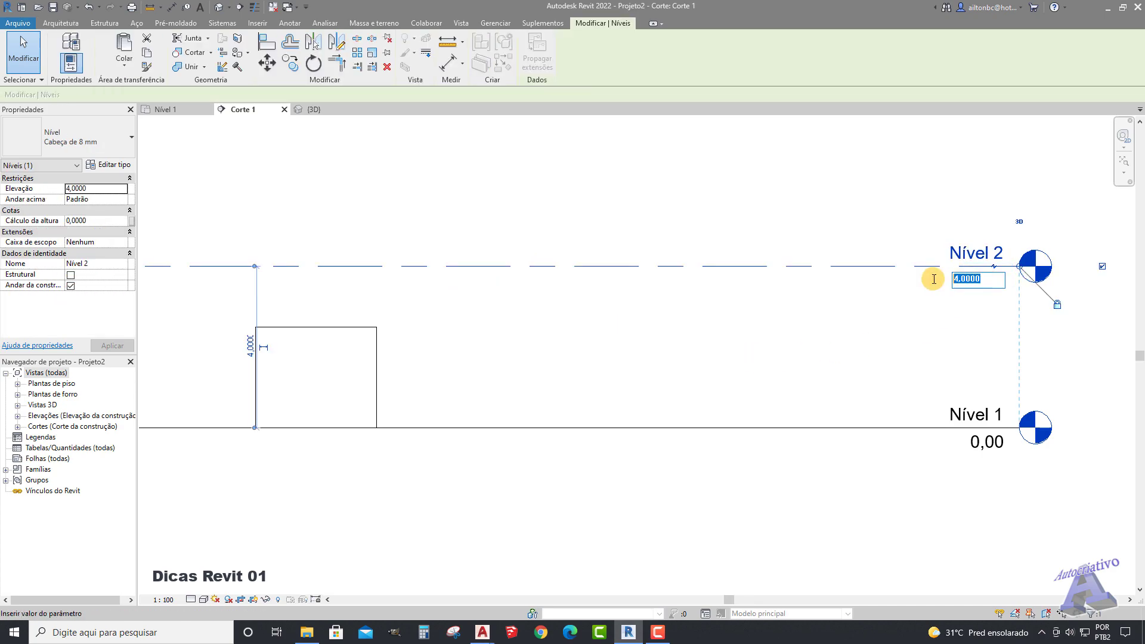
text(3,)
key(Return)
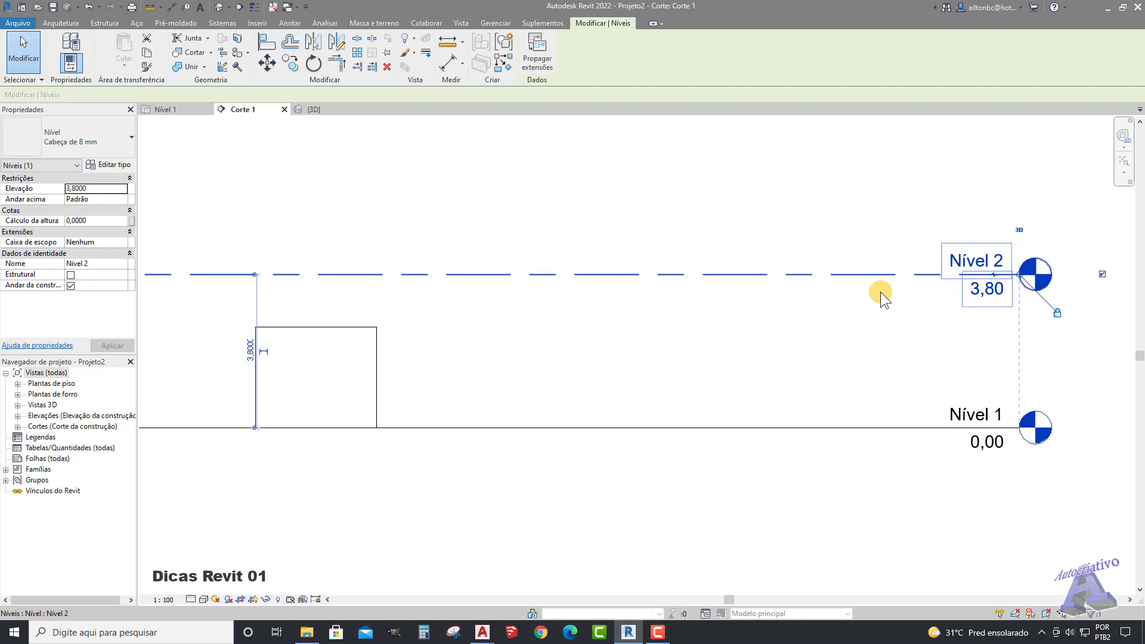
click(831, 492)
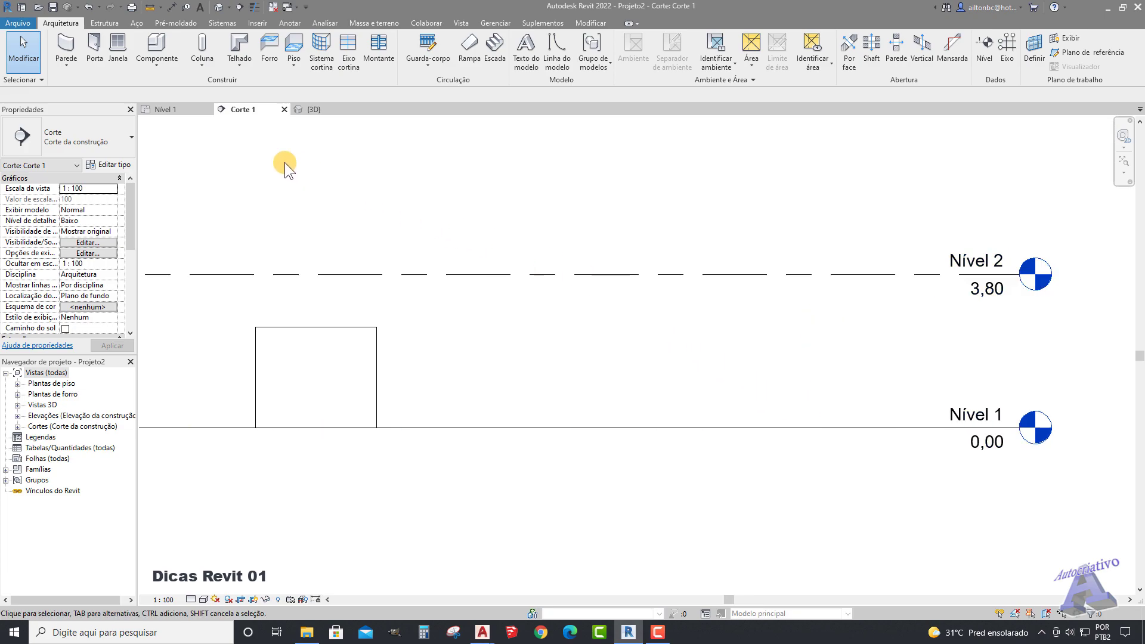
Step: In the Nível 1 floor plan, set the length of the new wall beside the entrance to 2,5 m
click(178, 109)
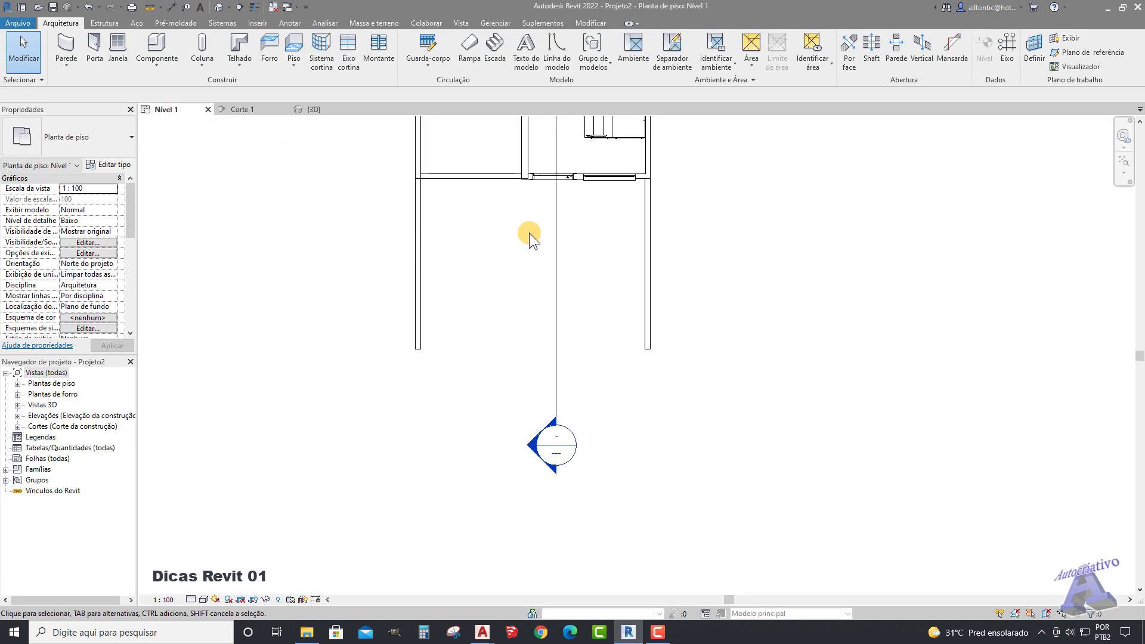
scroll(541, 295, up, 5)
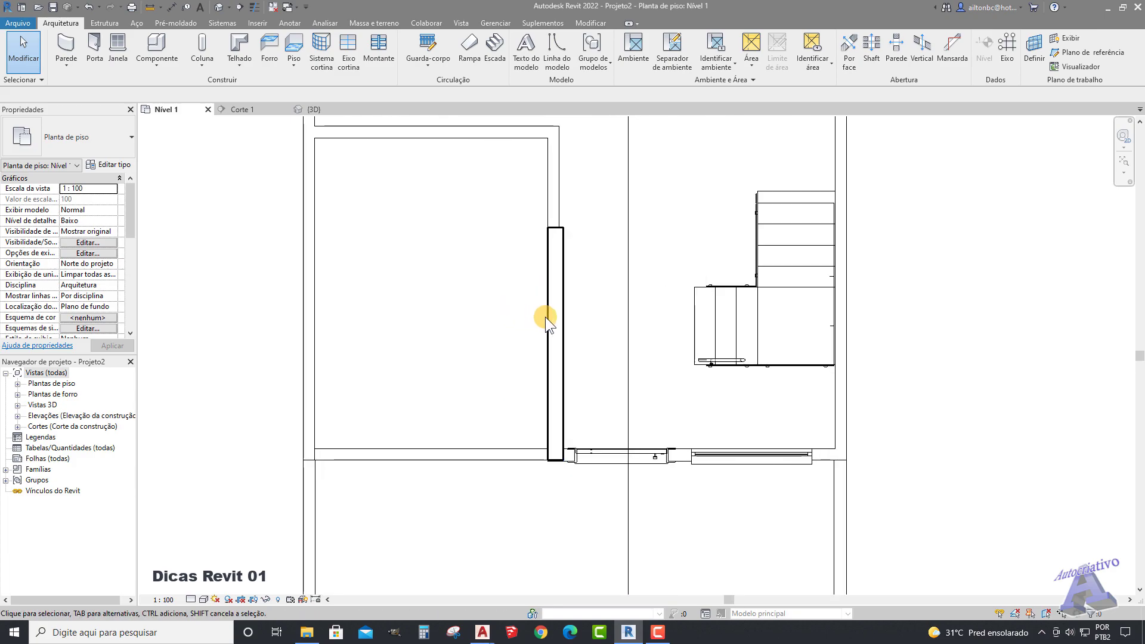
click(545, 316)
scroll(519, 346, up, 2)
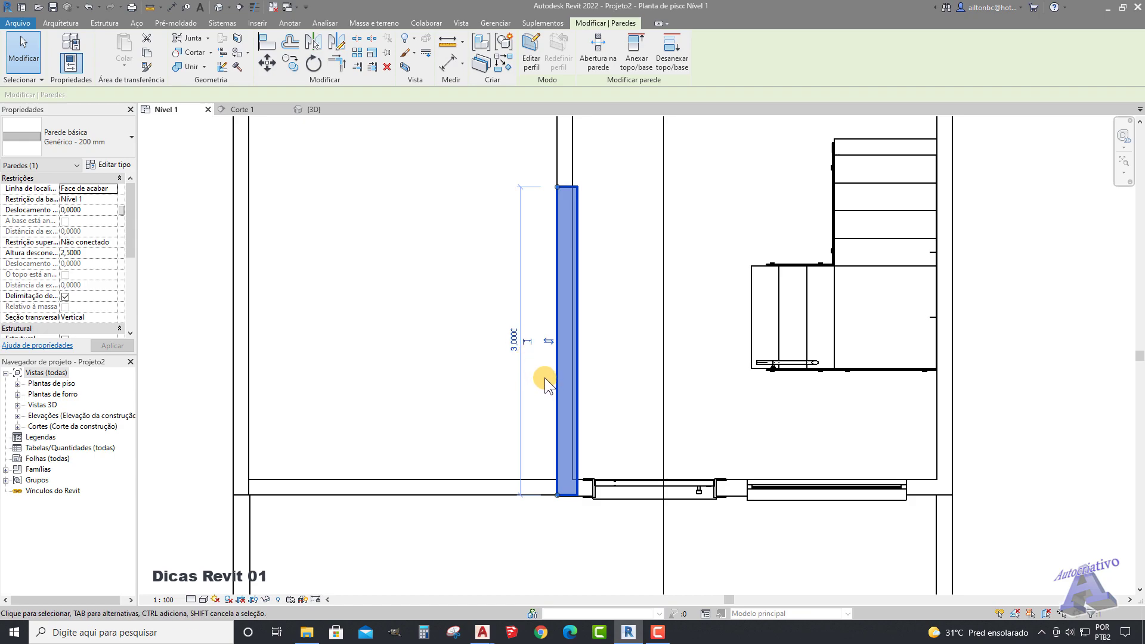
click(516, 339)
drag(518, 339, 482, 340)
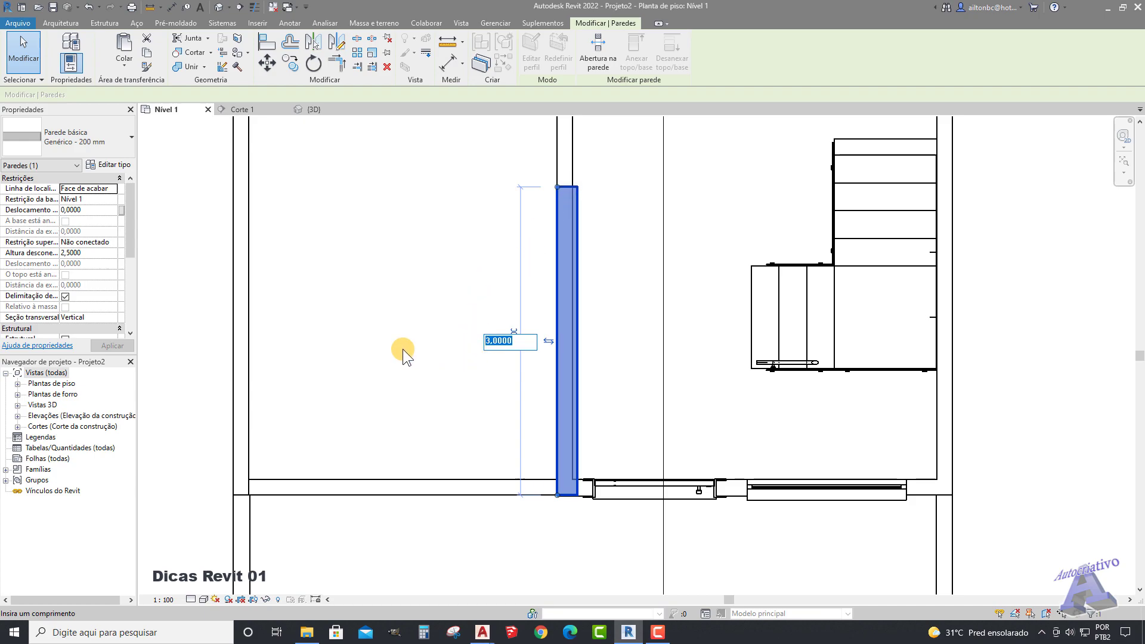
text(2,5)
key(Return)
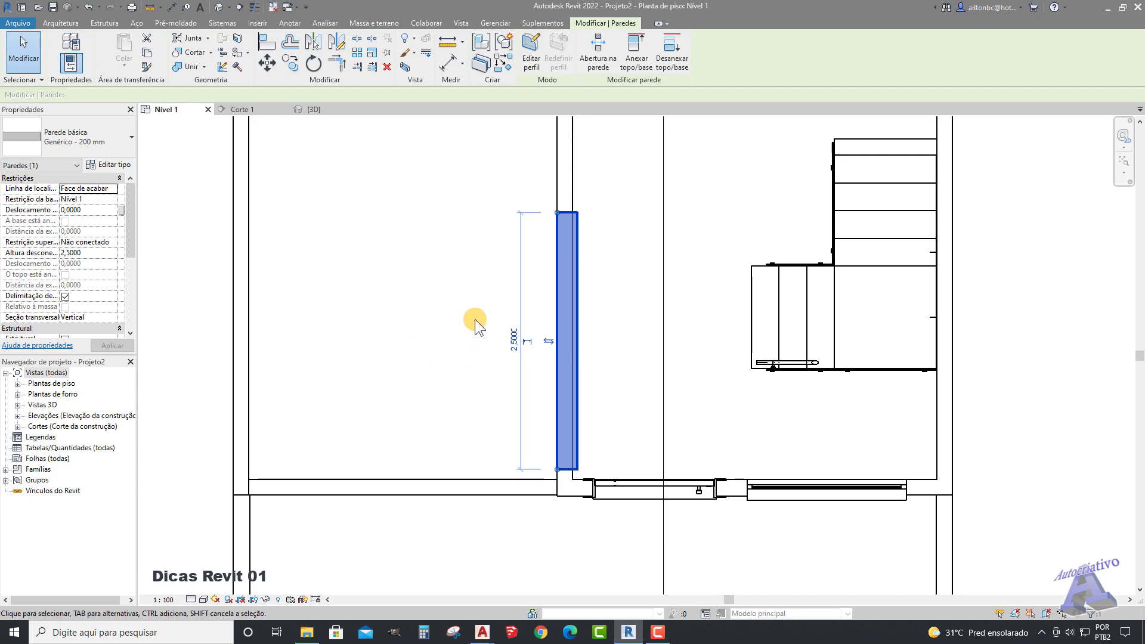
click(467, 339)
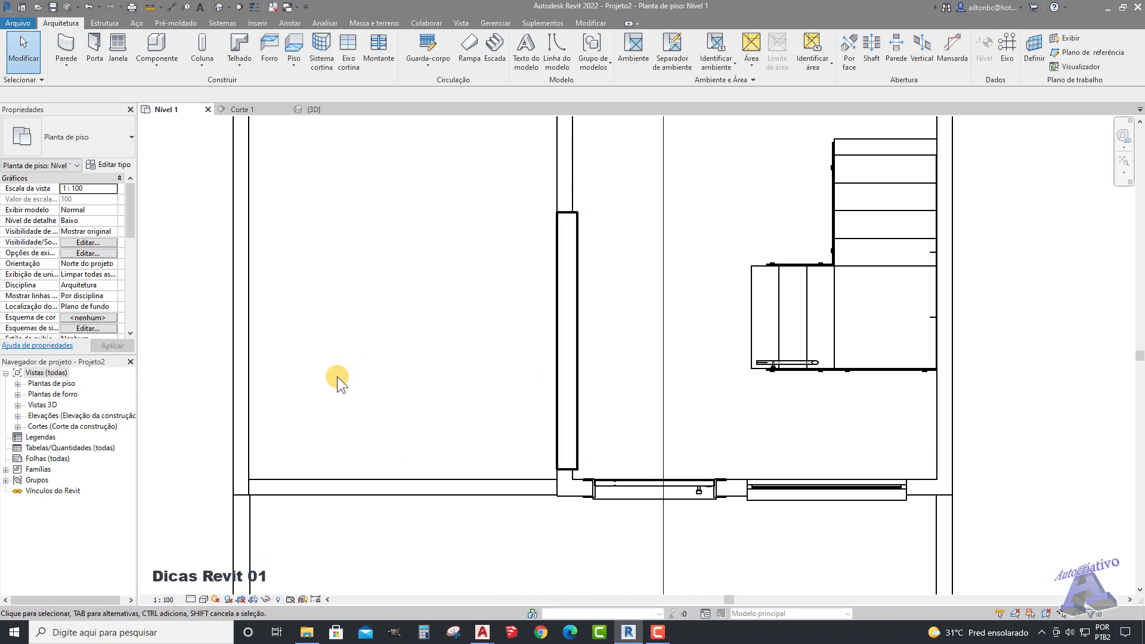
Step: Examine the whole ground-floor plan in Nível 1 together with the section line and the surrounding elevation markers
scroll(457, 291, down, 4)
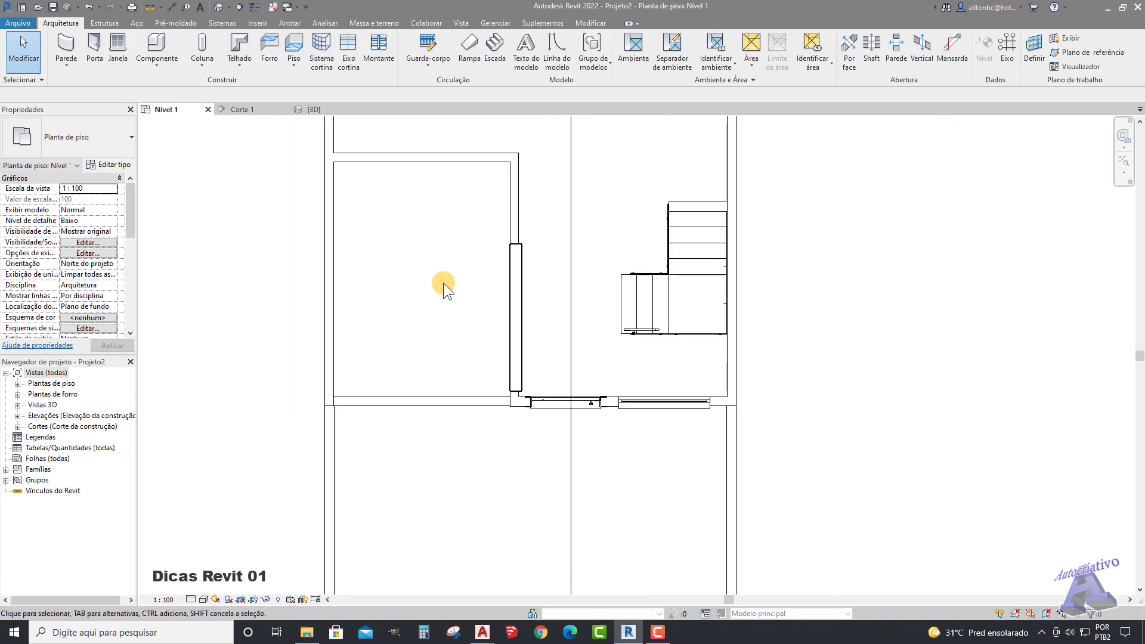
scroll(437, 242, down, 5)
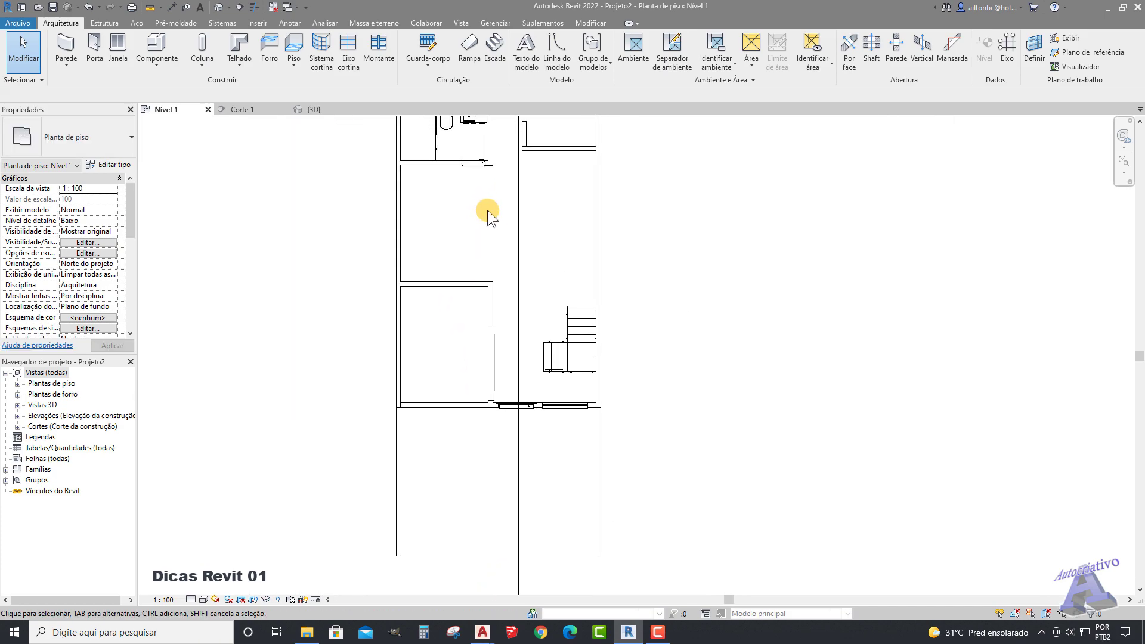
scroll(503, 217, down, 4)
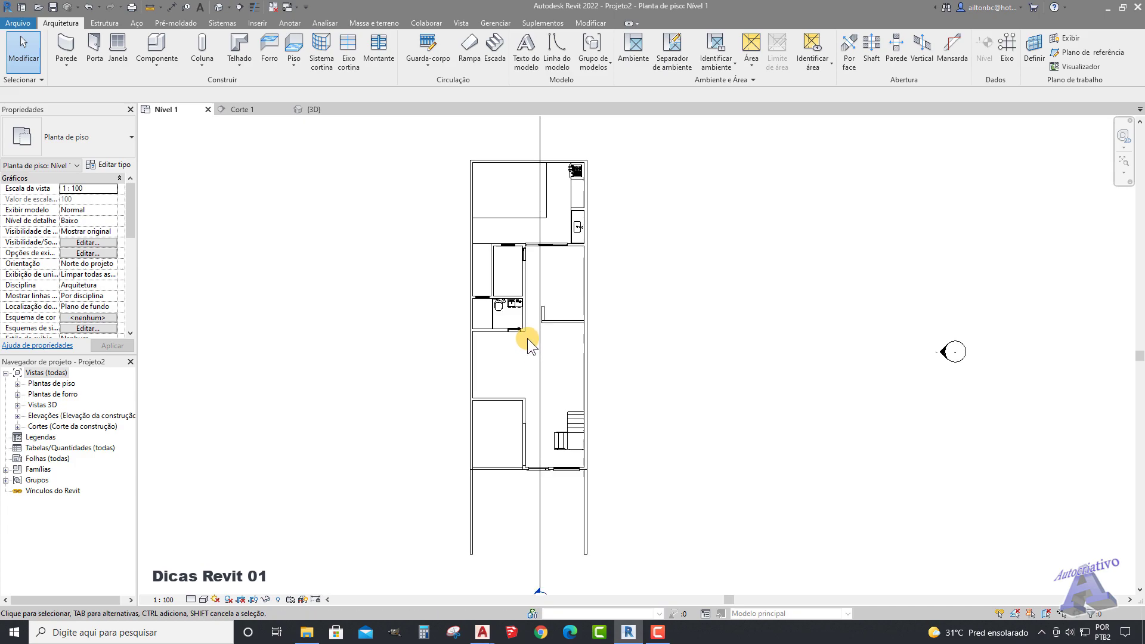
middle_drag(528, 285, 555, 274)
scroll(628, 284, down, 3)
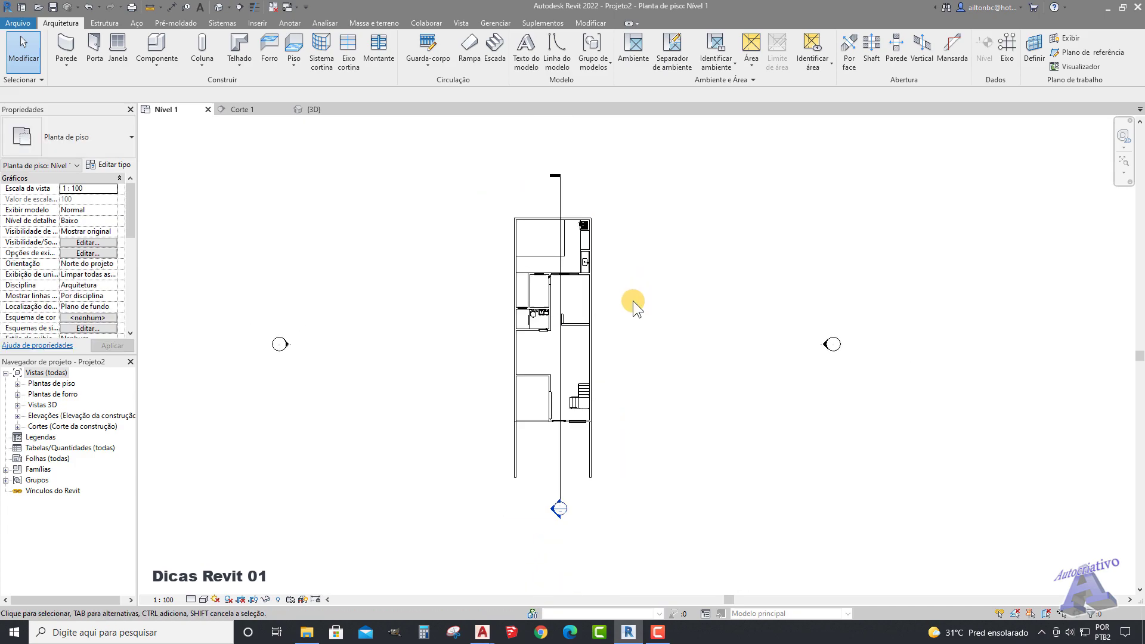
scroll(635, 301, down, 2)
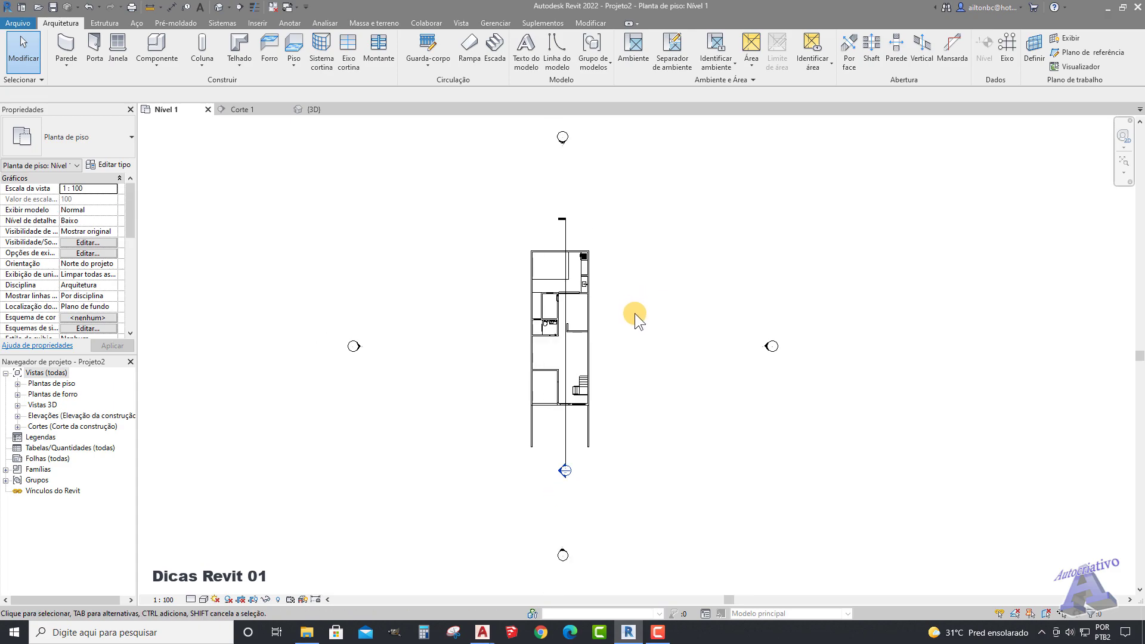